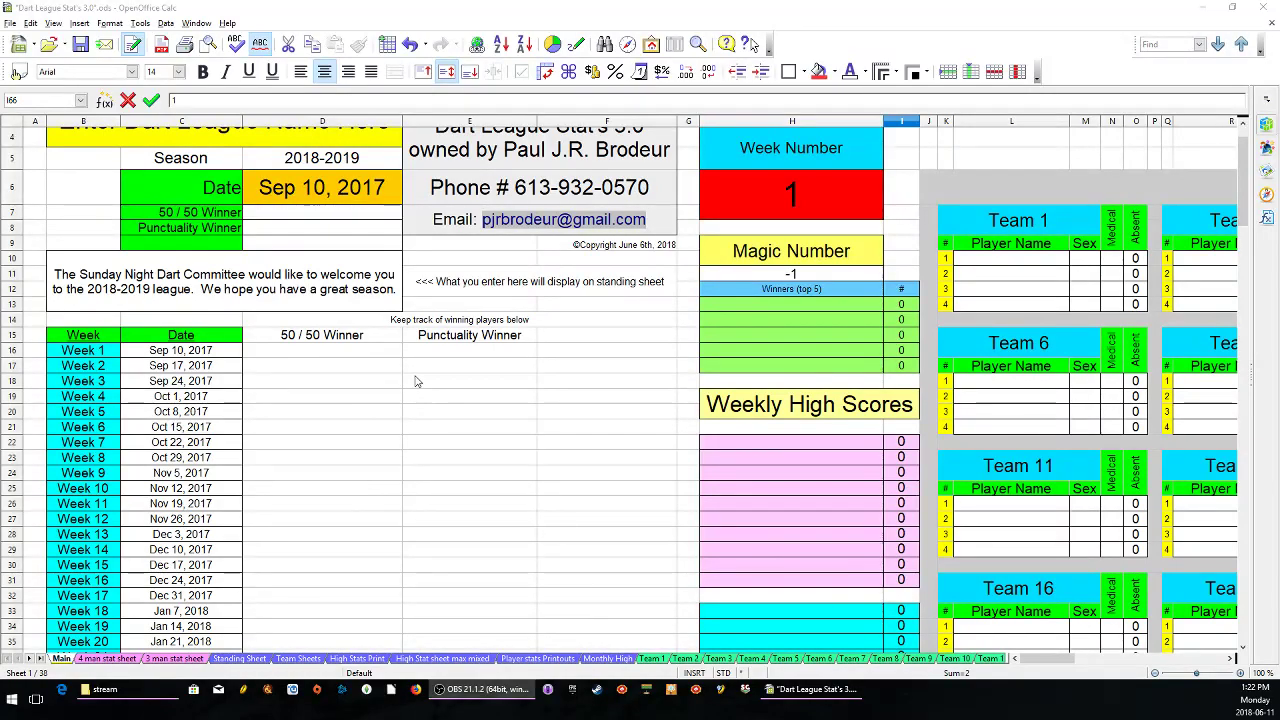
- Examine the league name heading and the list of week dates on the Main sheet
{"action": "scroll", "coordinate": [448, 392], "scroll_direction": "up", "scroll_amount": 1}
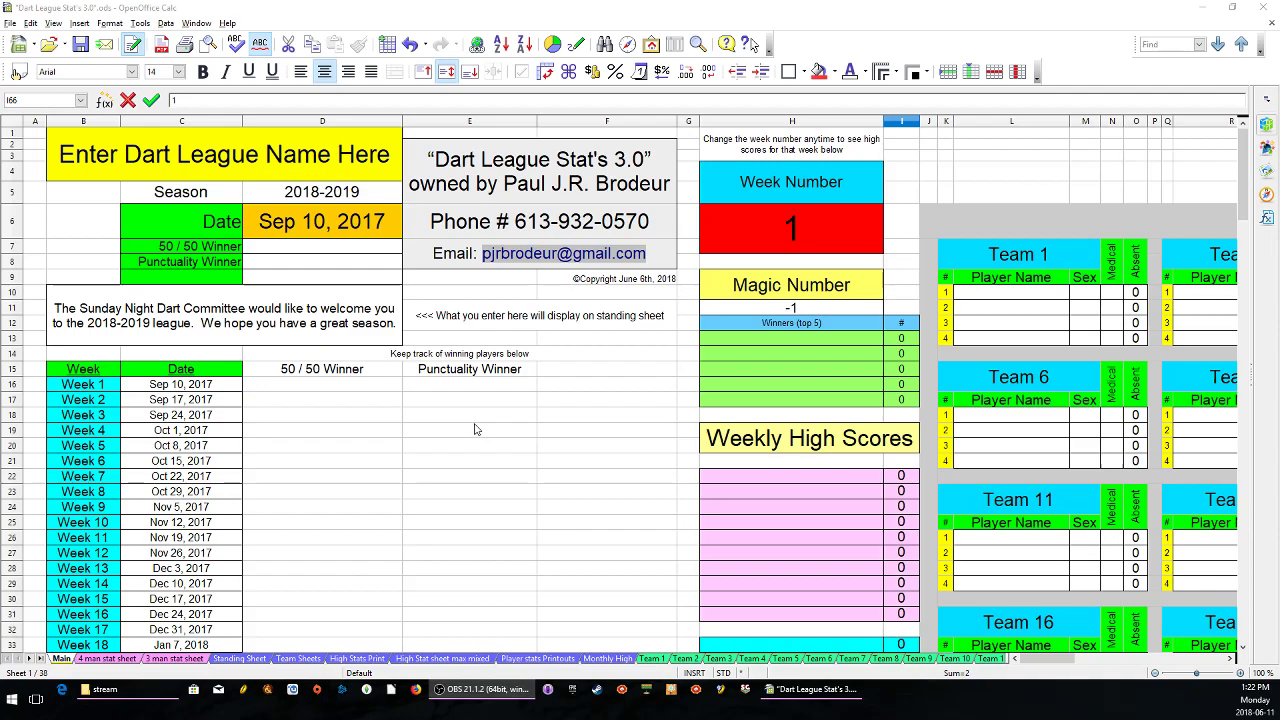
{"action": "left_click", "coordinate": [222, 158]}
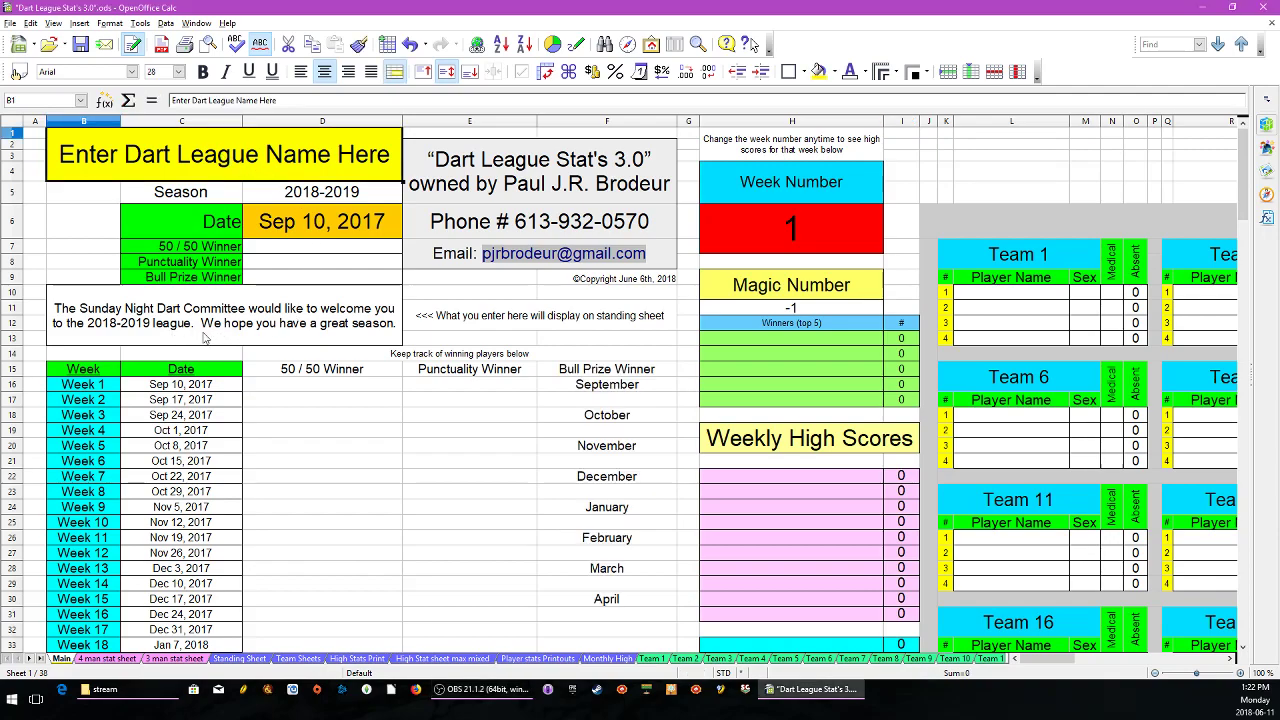
{"action": "left_click", "coordinate": [196, 390]}
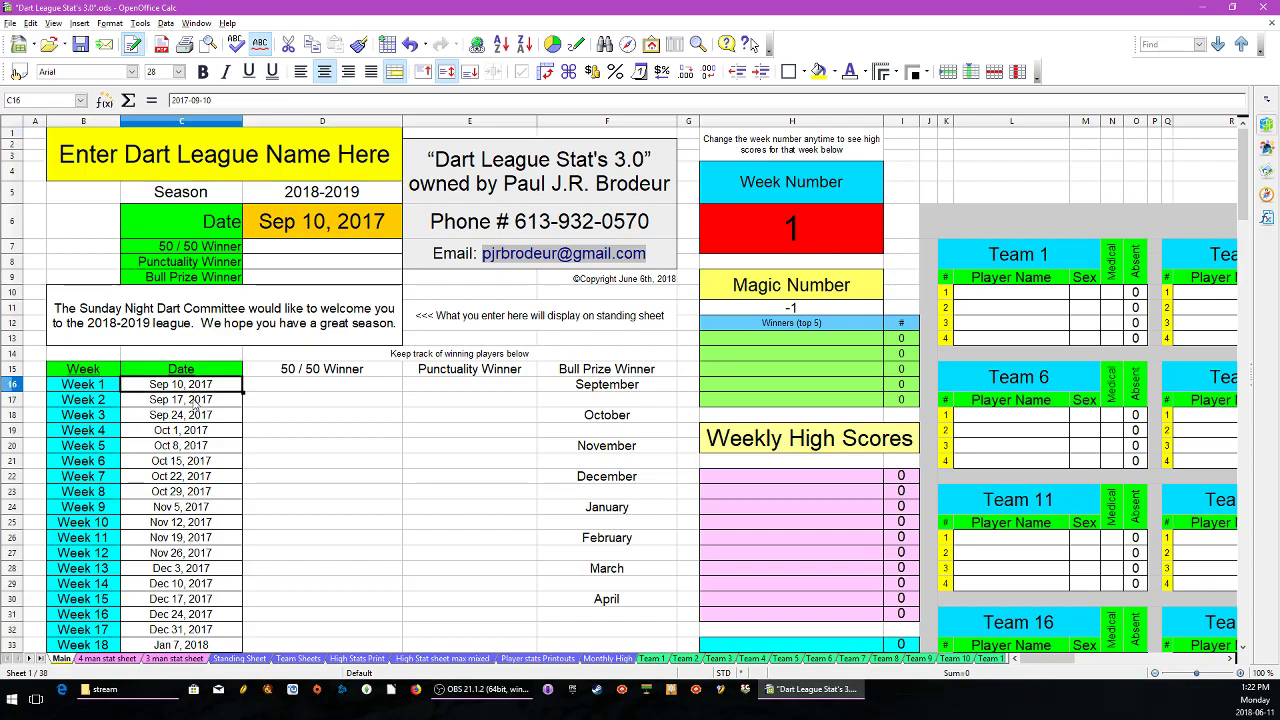
{"action": "scroll", "coordinate": [190, 447], "scroll_direction": "down", "scroll_amount": 3}
{"action": "scroll", "coordinate": [190, 447], "scroll_direction": "down", "scroll_amount": 3}
{"action": "scroll", "coordinate": [180, 400], "scroll_direction": "up", "scroll_amount": 6}
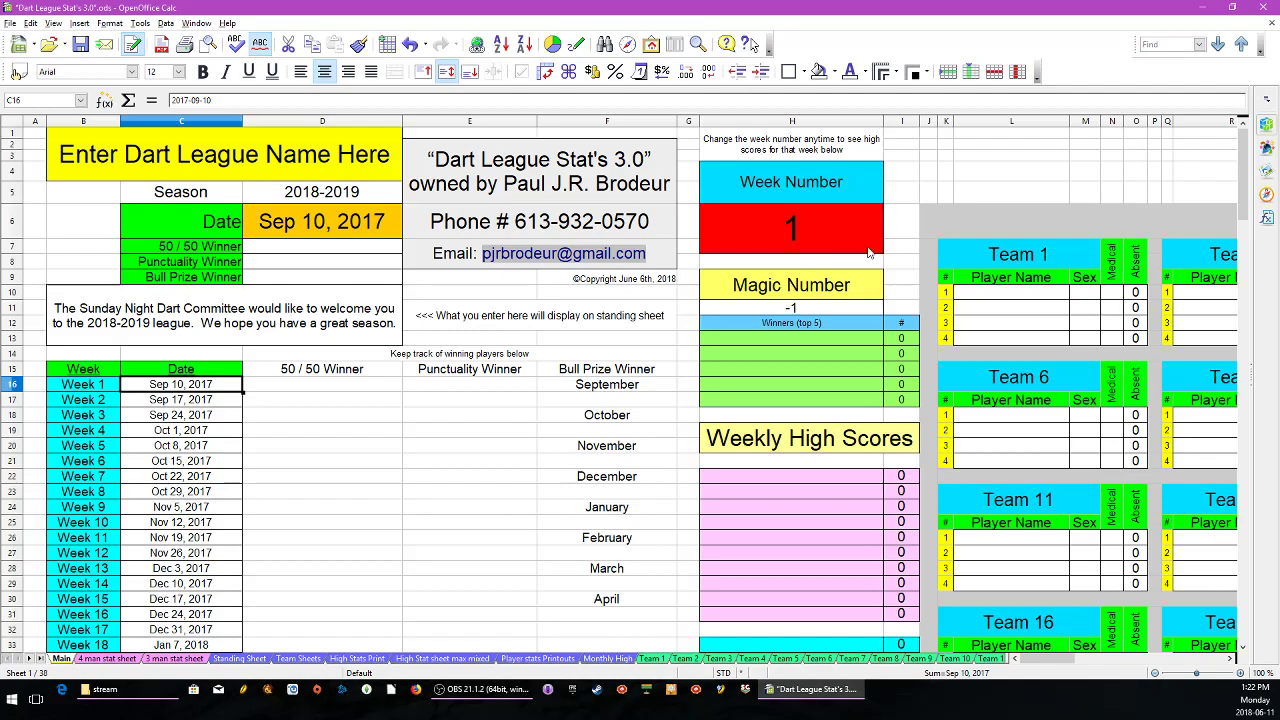
- Set the week number in cell H6 to 2
{"action": "left_click", "coordinate": [807, 222]}
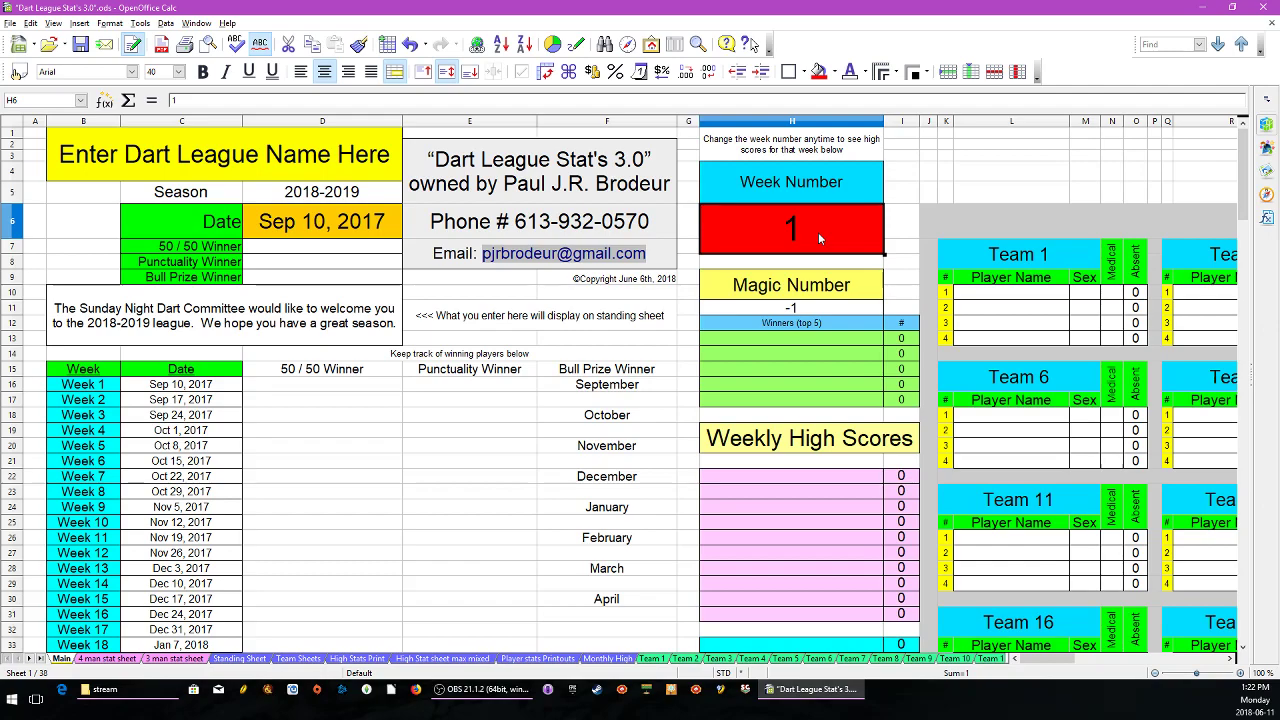
{"action": "type", "text": "2"}
{"action": "left_click", "coordinate": [492, 401]}
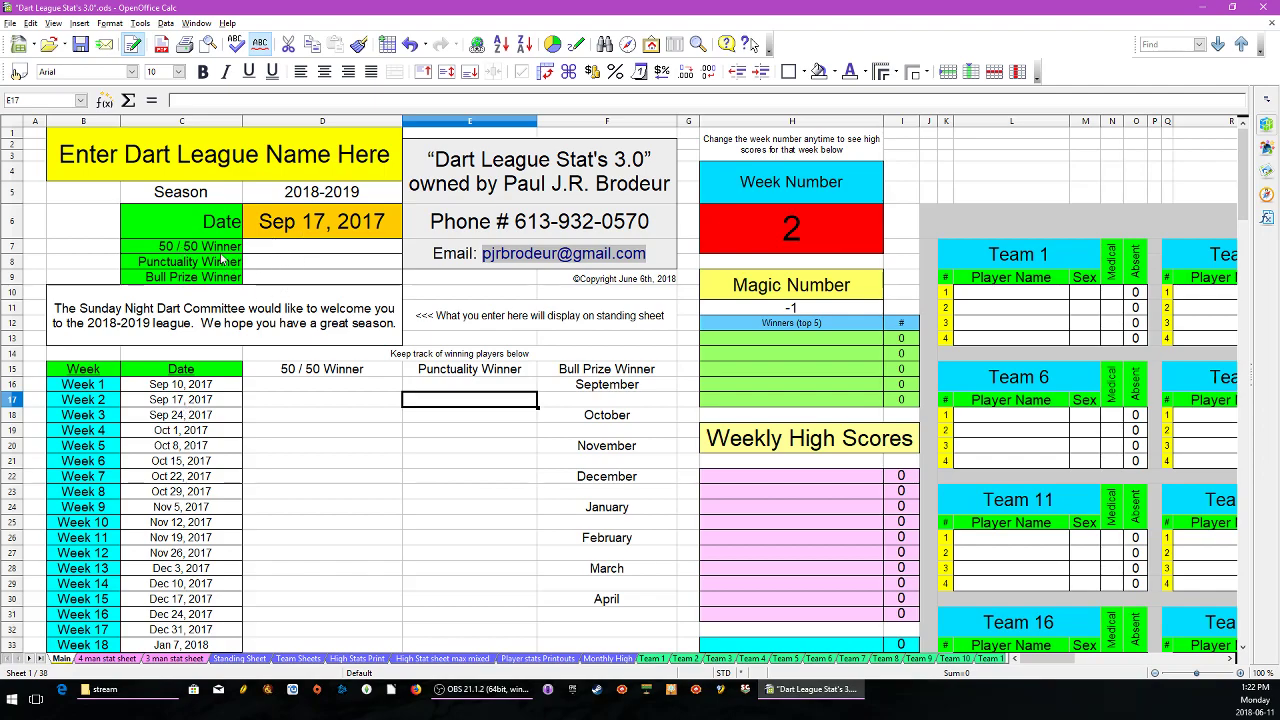
- Set the 50/50 winners, punctuality winners and bull prize winners parameters to 2 (No)
{"action": "scroll", "coordinate": [727, 462], "scroll_direction": "down", "scroll_amount": 13}
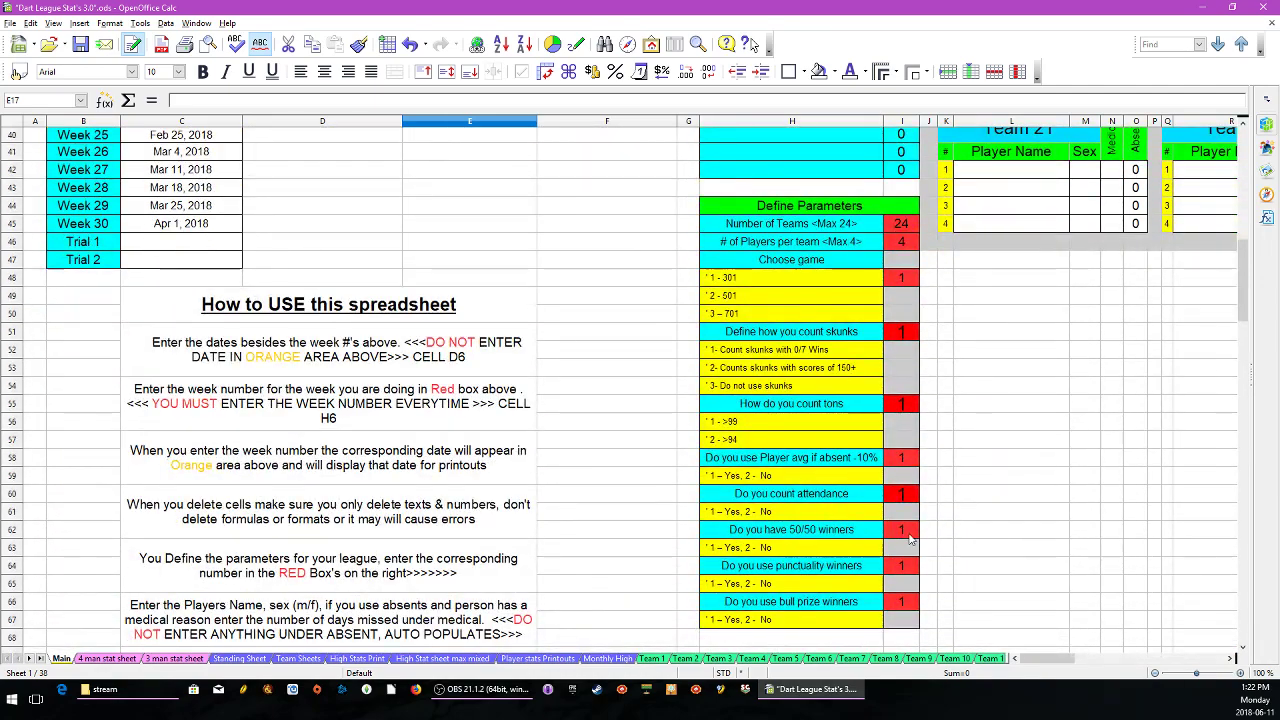
{"action": "left_click", "coordinate": [910, 536]}
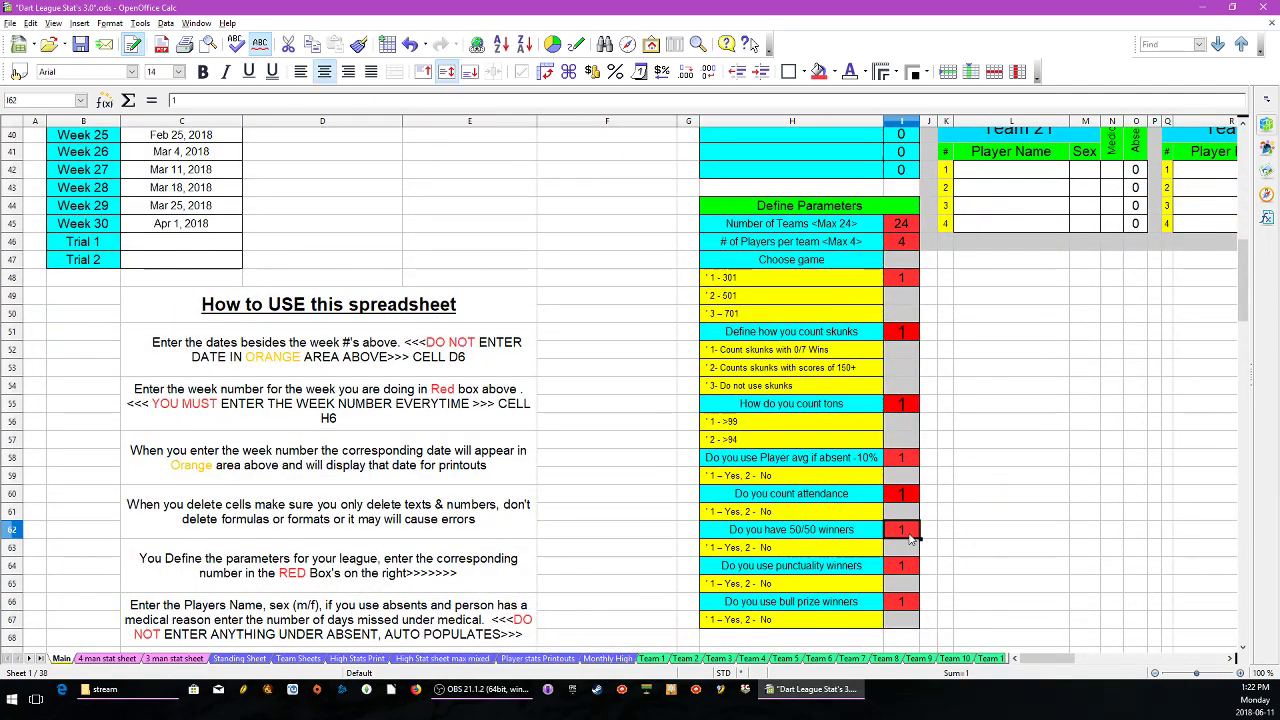
{"action": "type", "text": "2"}
{"action": "left_click", "coordinate": [905, 566]}
{"action": "type", "text": "2"}
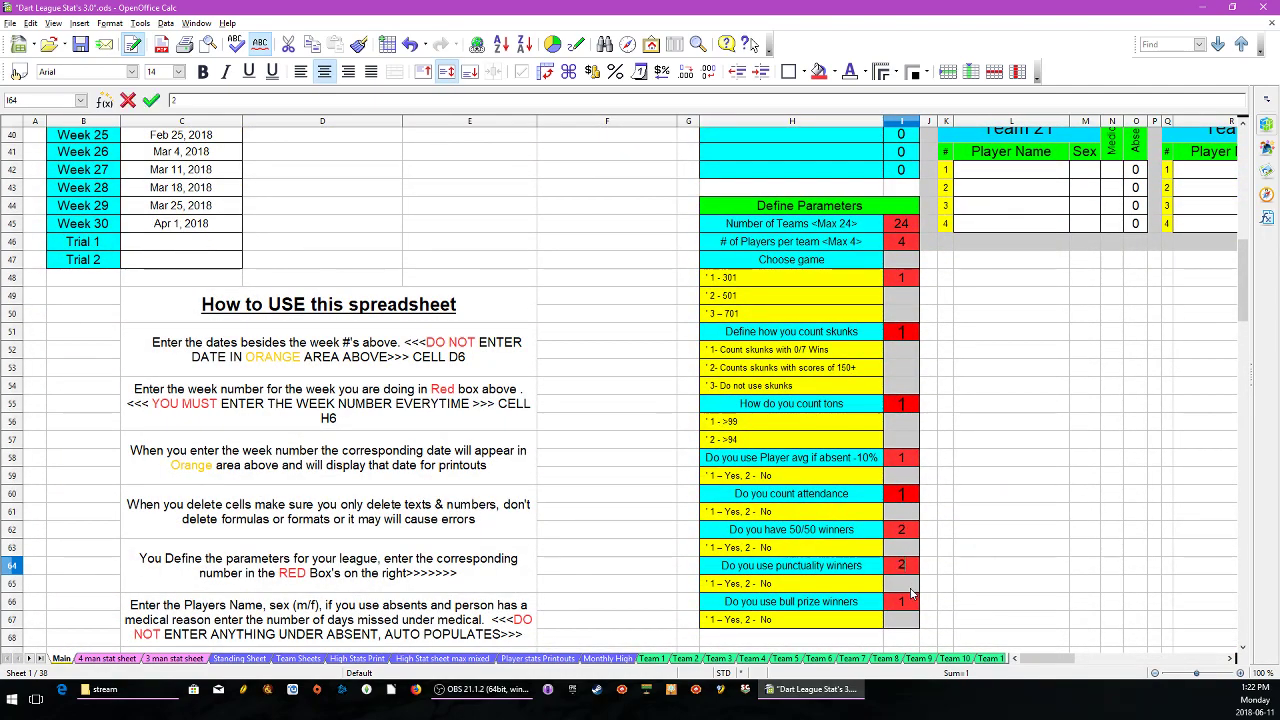
{"action": "left_click", "coordinate": [908, 600]}
{"action": "type", "text": "2"}
{"action": "left_click", "coordinate": [590, 464]}
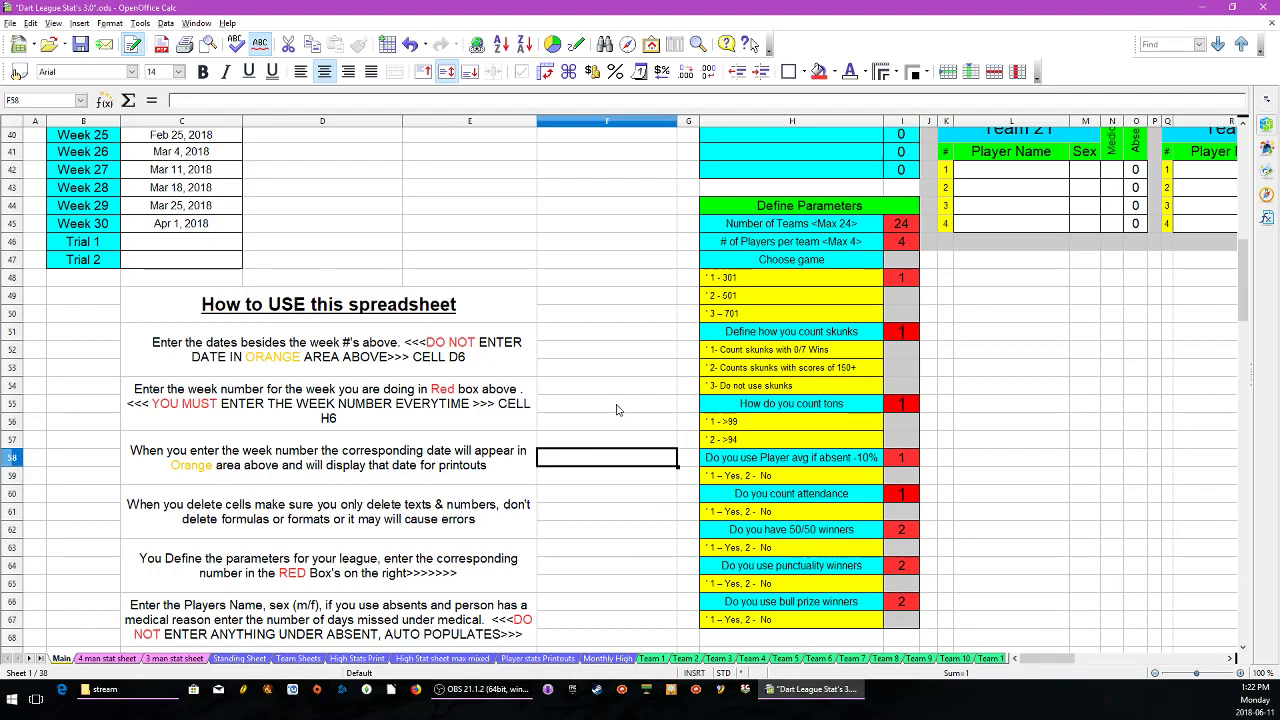
- Examine the team roster tables on the Main sheet, including Team 1's player name and sex cells
{"action": "scroll", "coordinate": [612, 398], "scroll_direction": "up", "scroll_amount": 8}
{"action": "scroll", "coordinate": [612, 398], "scroll_direction": "up", "scroll_amount": 4}
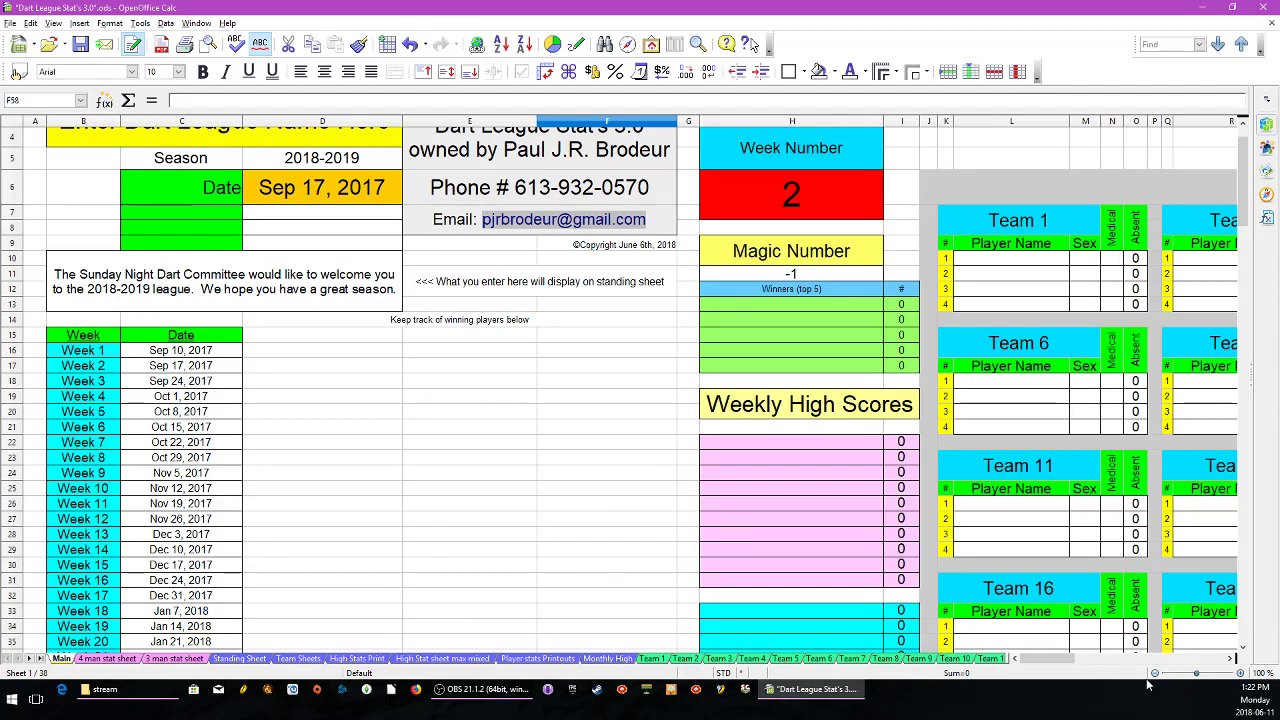
{"action": "left_click_drag", "start_coordinate": [1047, 660], "coordinate": [1077, 663]}
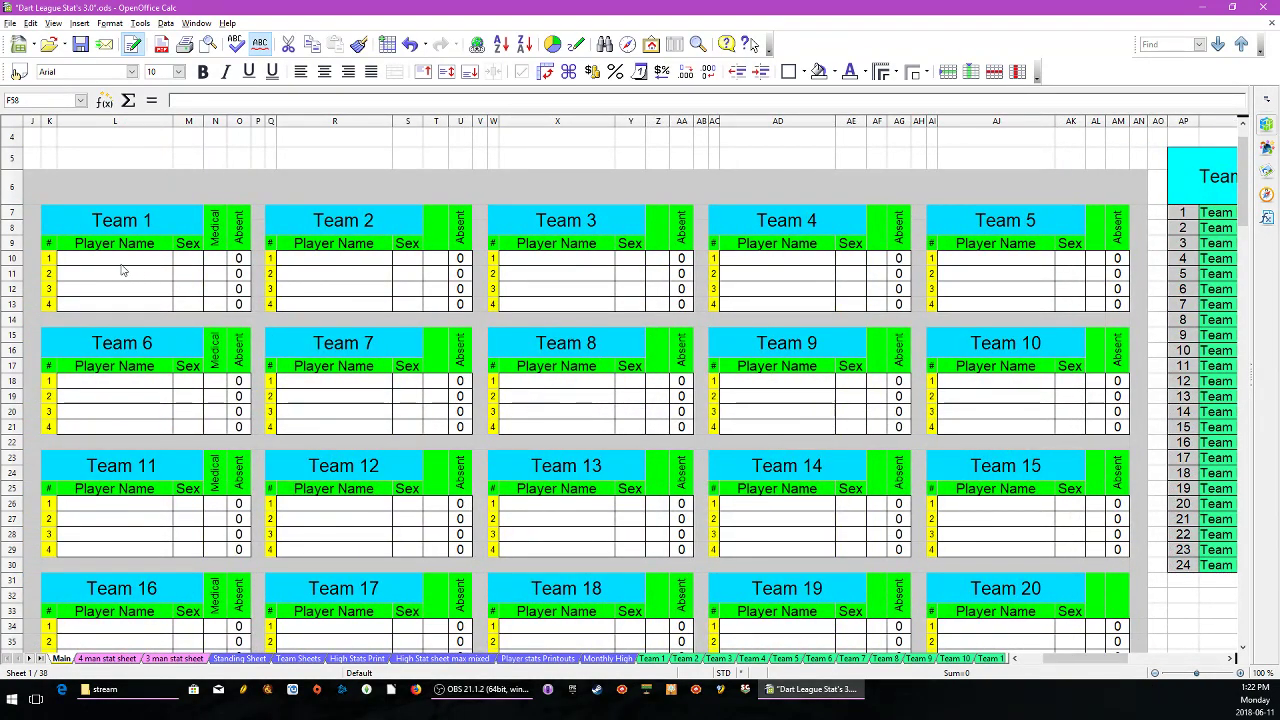
{"action": "left_click", "coordinate": [151, 263]}
{"action": "left_click", "coordinate": [194, 265]}
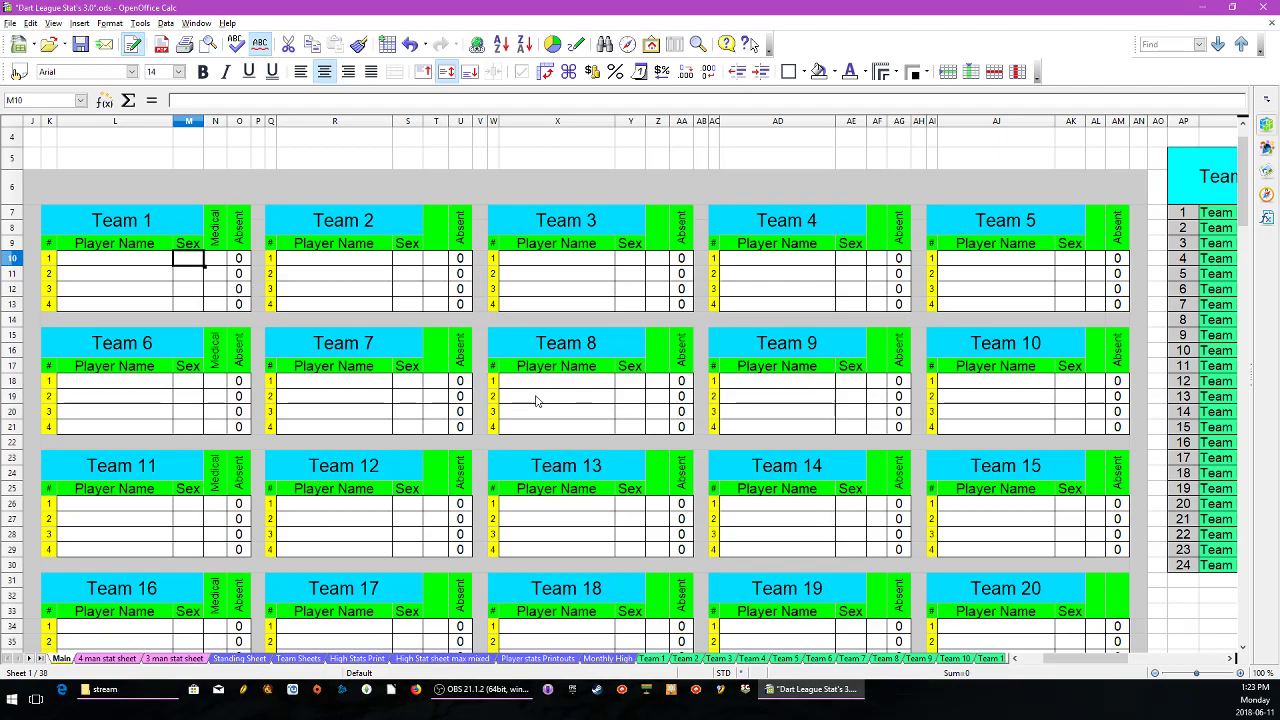
{"action": "scroll", "coordinate": [537, 400], "scroll_direction": "down", "scroll_amount": 3}
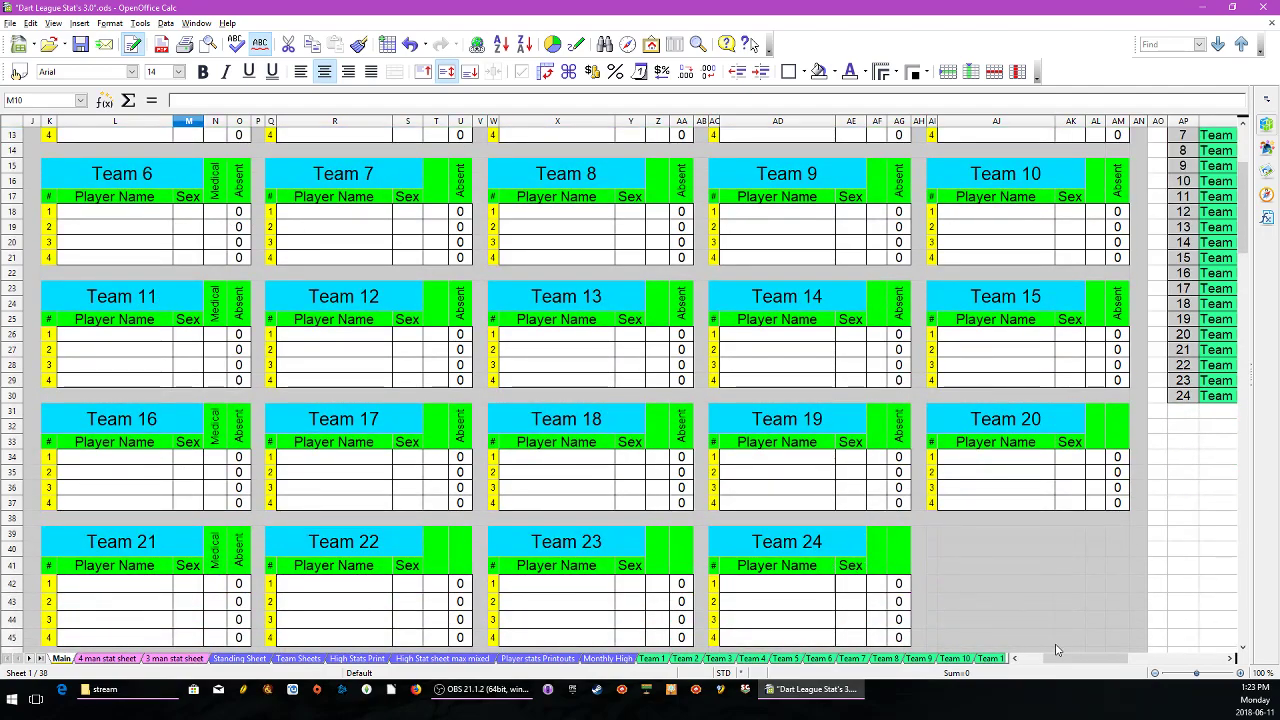
{"action": "left_click_drag", "start_coordinate": [1060, 657], "coordinate": [1030, 657]}
- Set the number of teams to 18 and the number of players per team to 3 in the league parameters
{"action": "scroll", "coordinate": [866, 518], "scroll_direction": "down", "scroll_amount": 7}
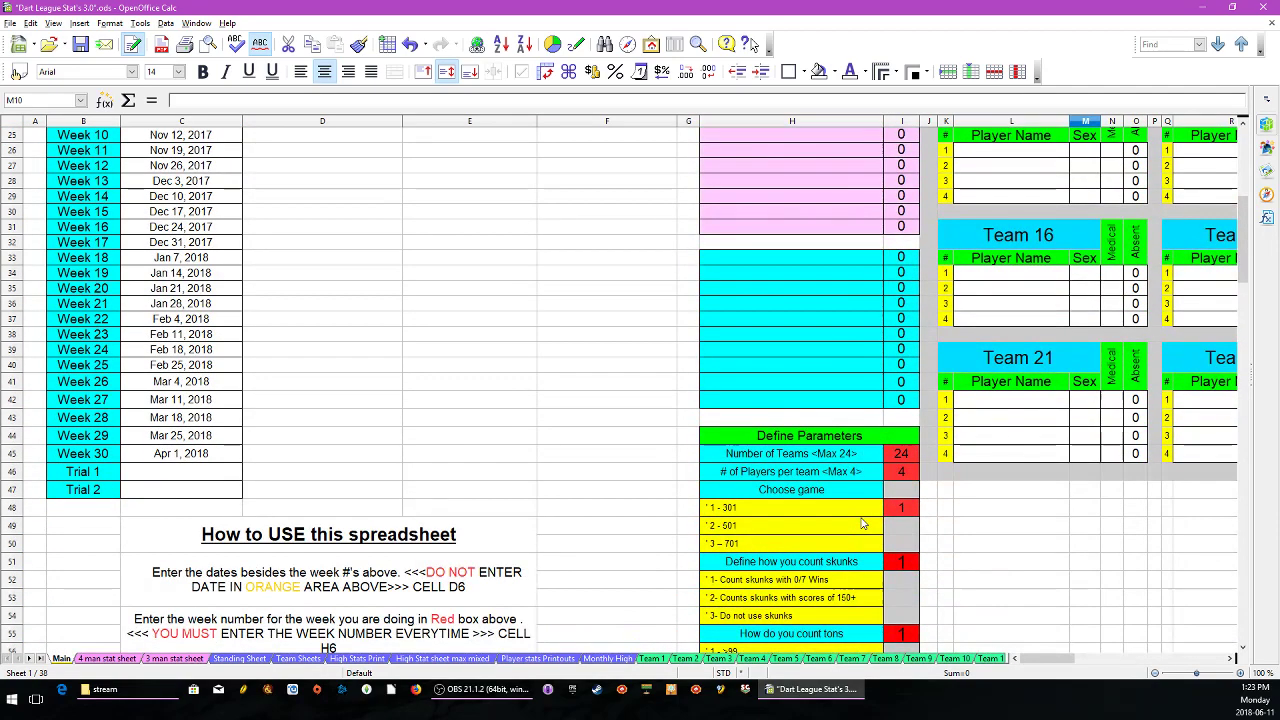
{"action": "scroll", "coordinate": [866, 518], "scroll_direction": "down", "scroll_amount": 2}
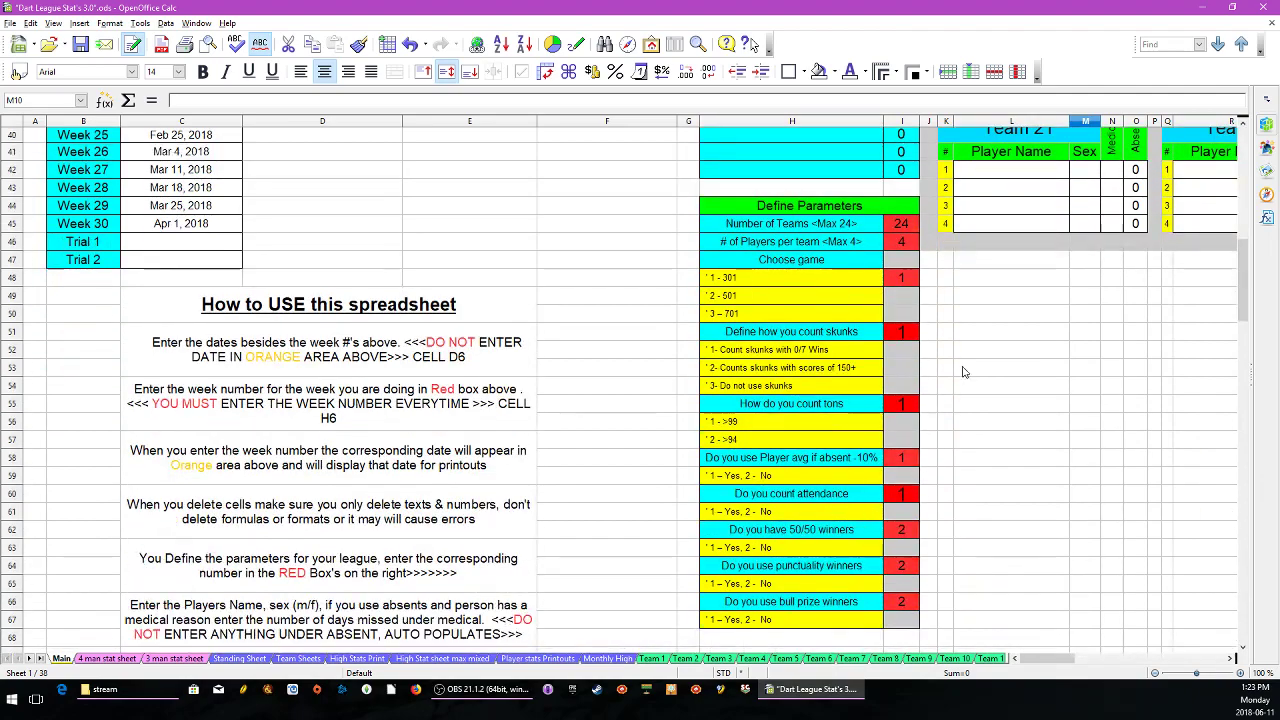
{"action": "left_click", "coordinate": [899, 226]}
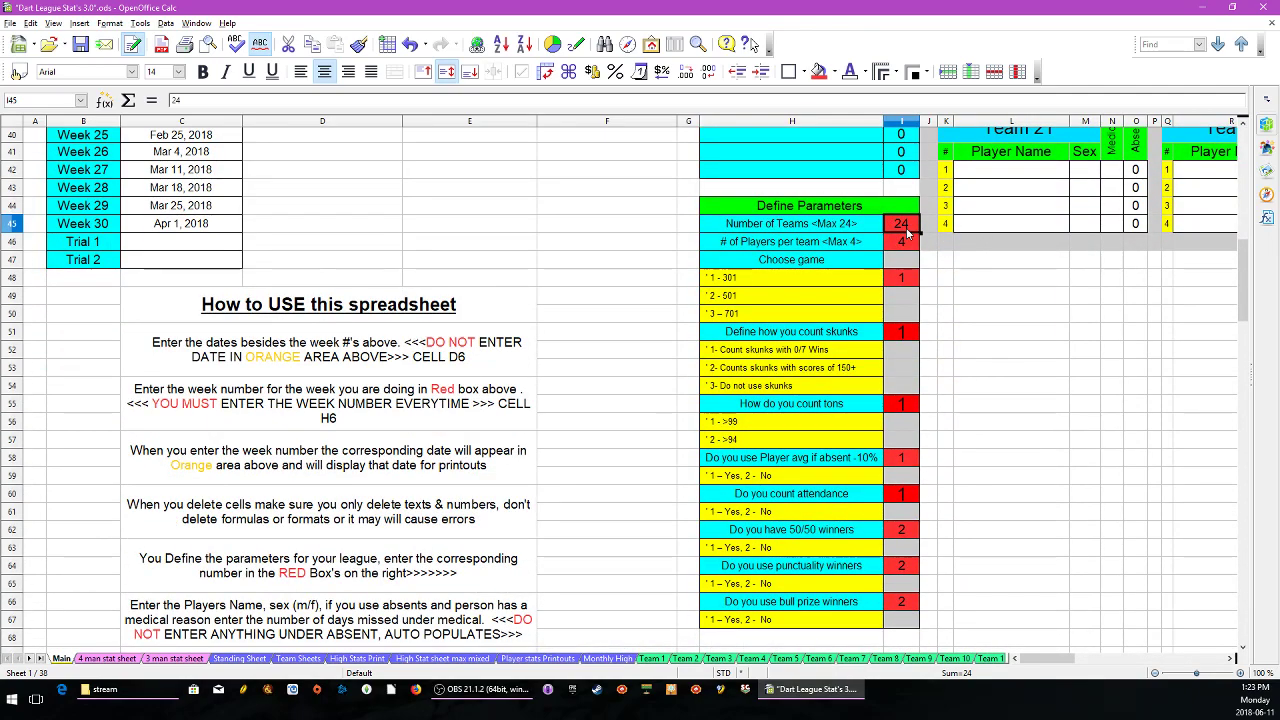
{"action": "type", "text": "18"}
{"action": "key", "text": "Left"}
{"action": "left_click", "coordinate": [900, 242]}
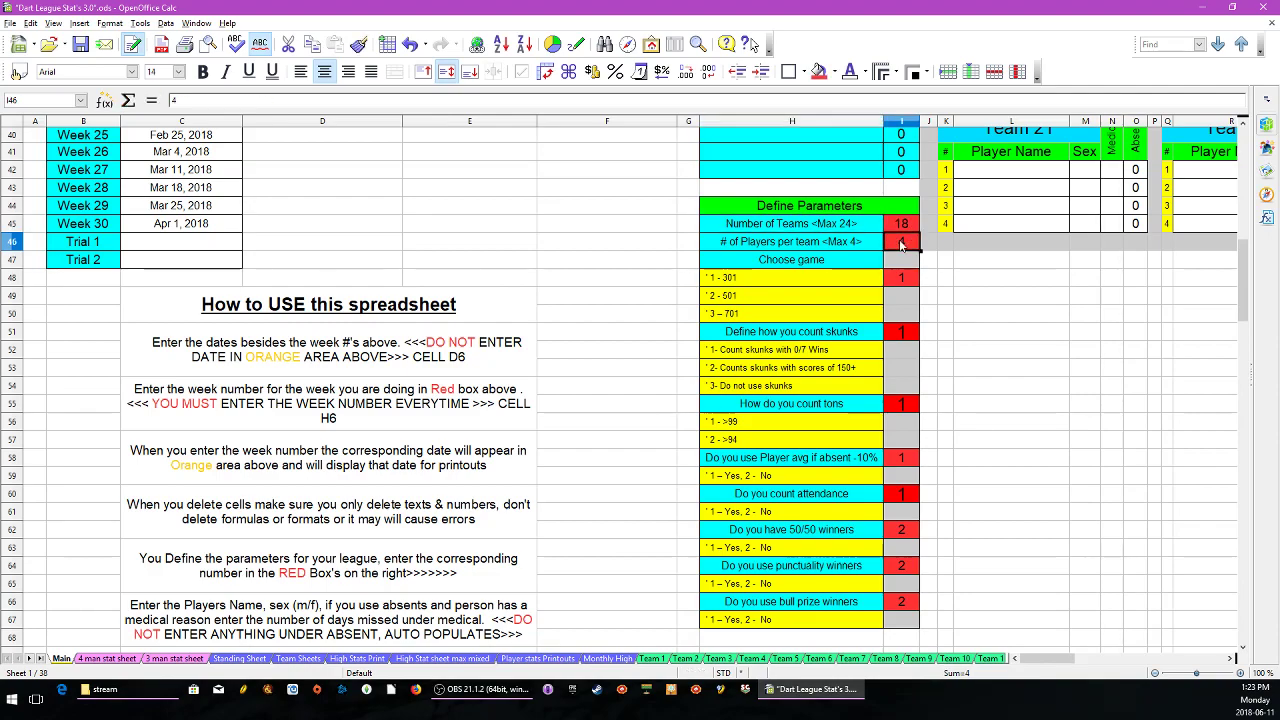
{"action": "type", "text": "3"}
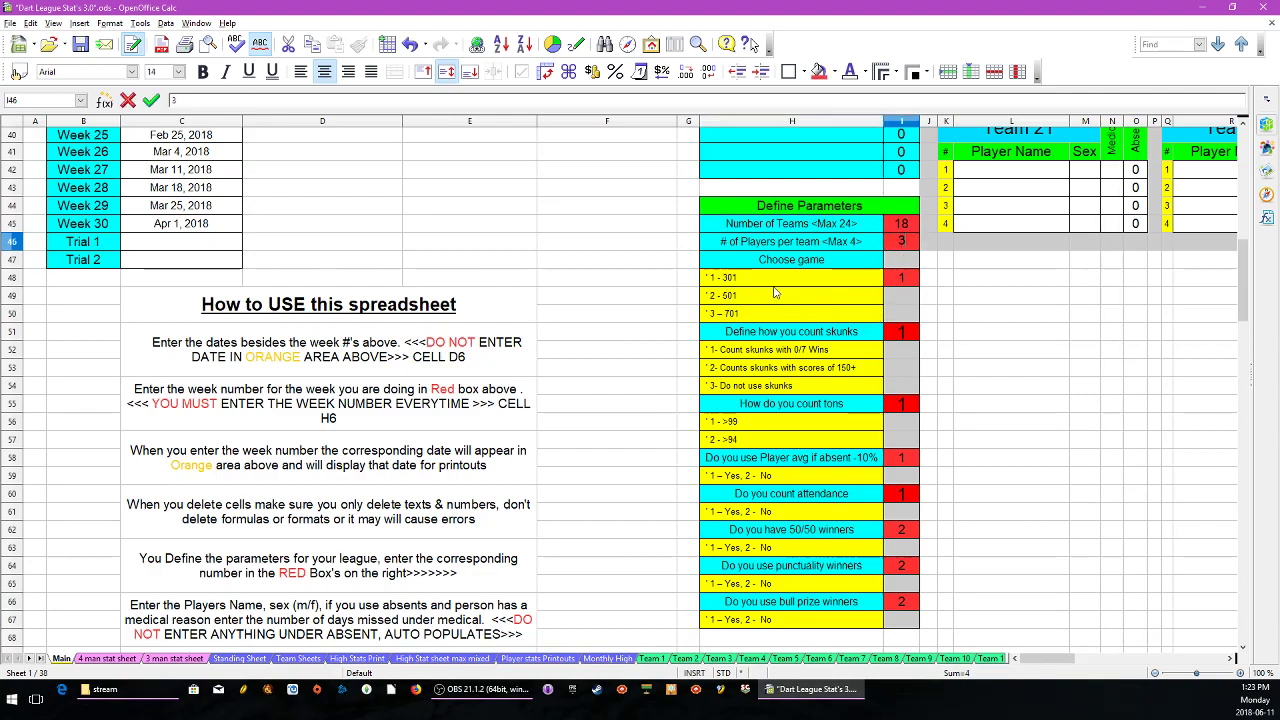
- Set the game parameter to 2 (501) and the skunk-counting parameter to 3 (do not use skunks)
{"action": "left_click", "coordinate": [728, 292]}
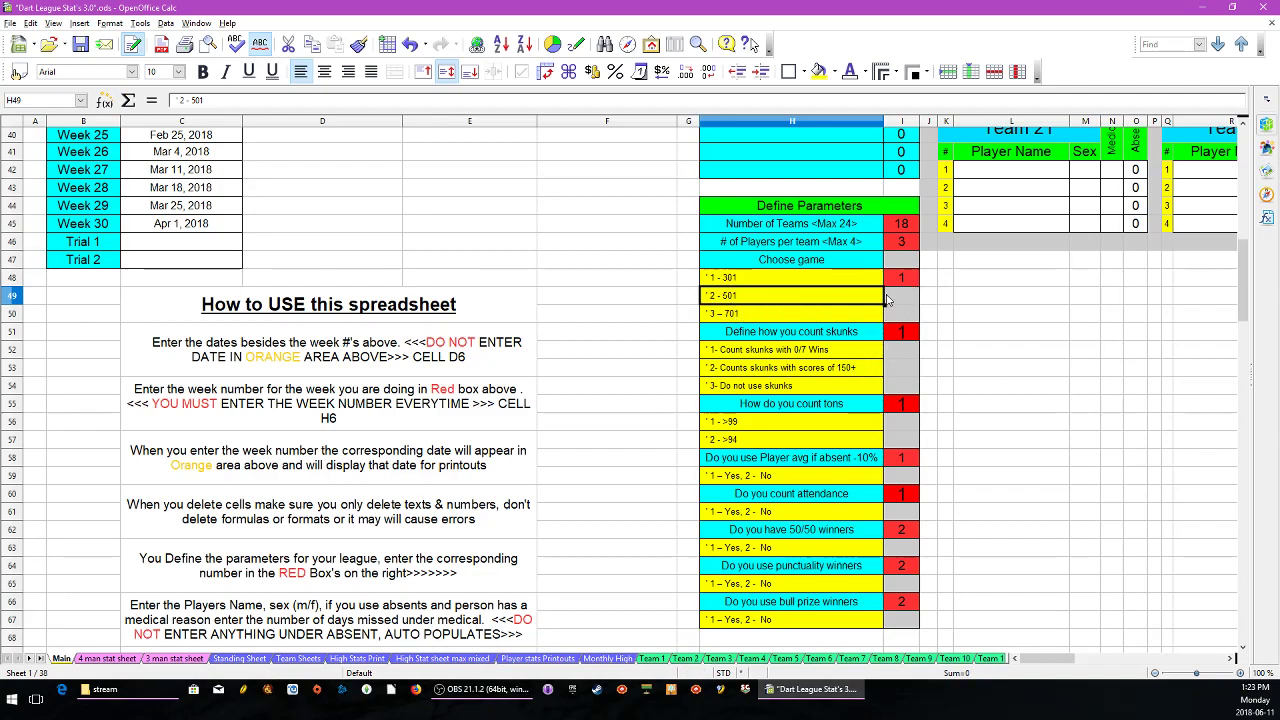
{"action": "left_click", "coordinate": [897, 284]}
{"action": "type", "text": "2"}
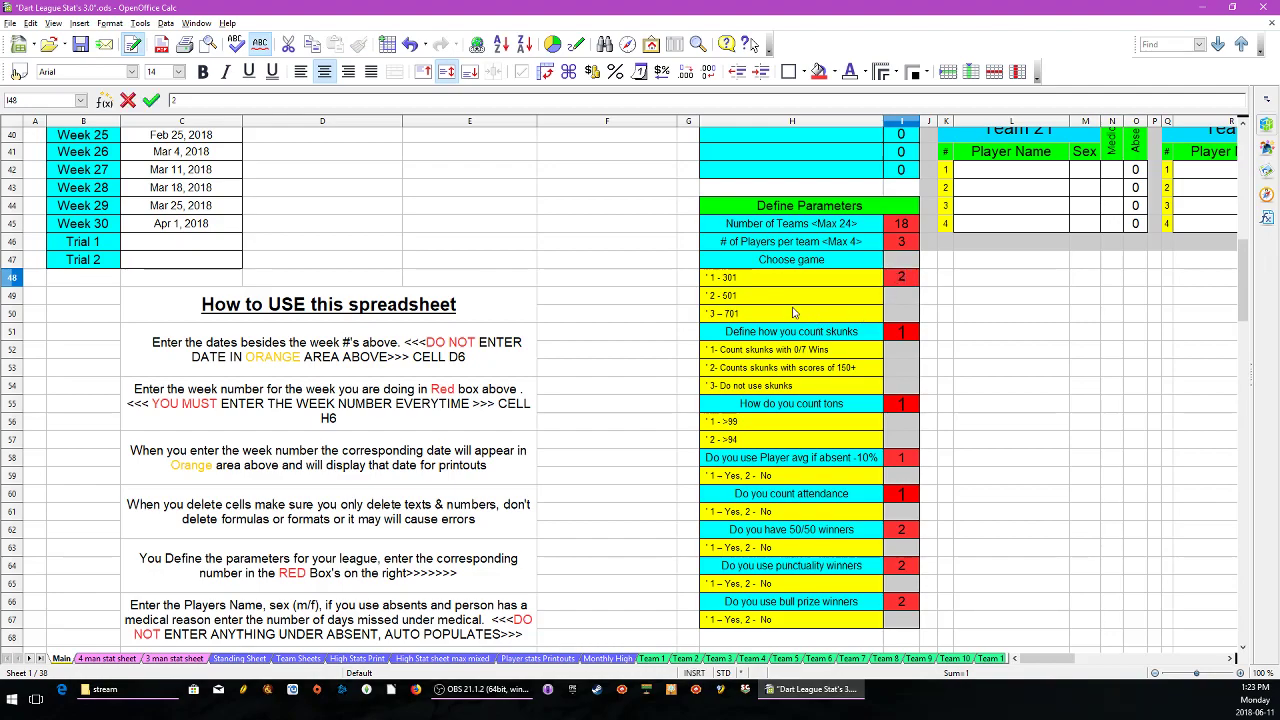
{"action": "left_click", "coordinate": [905, 313]}
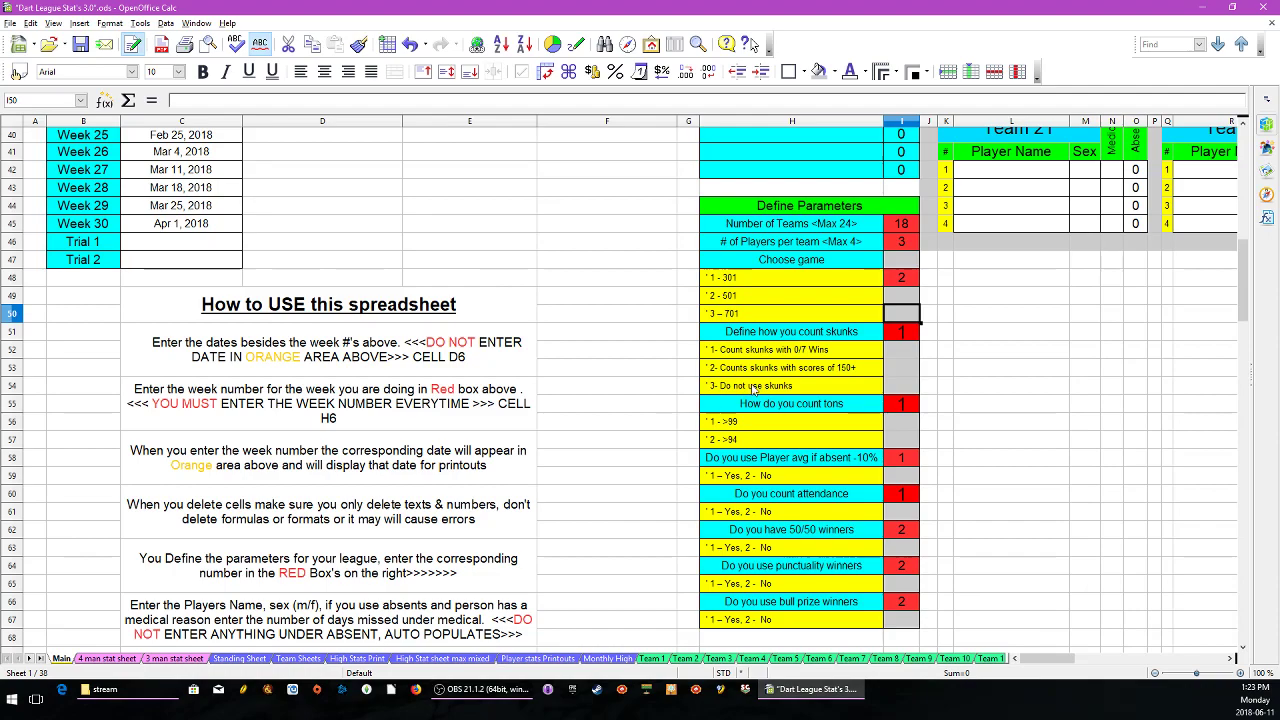
{"action": "left_click", "coordinate": [896, 338]}
{"action": "type", "text": "3"}
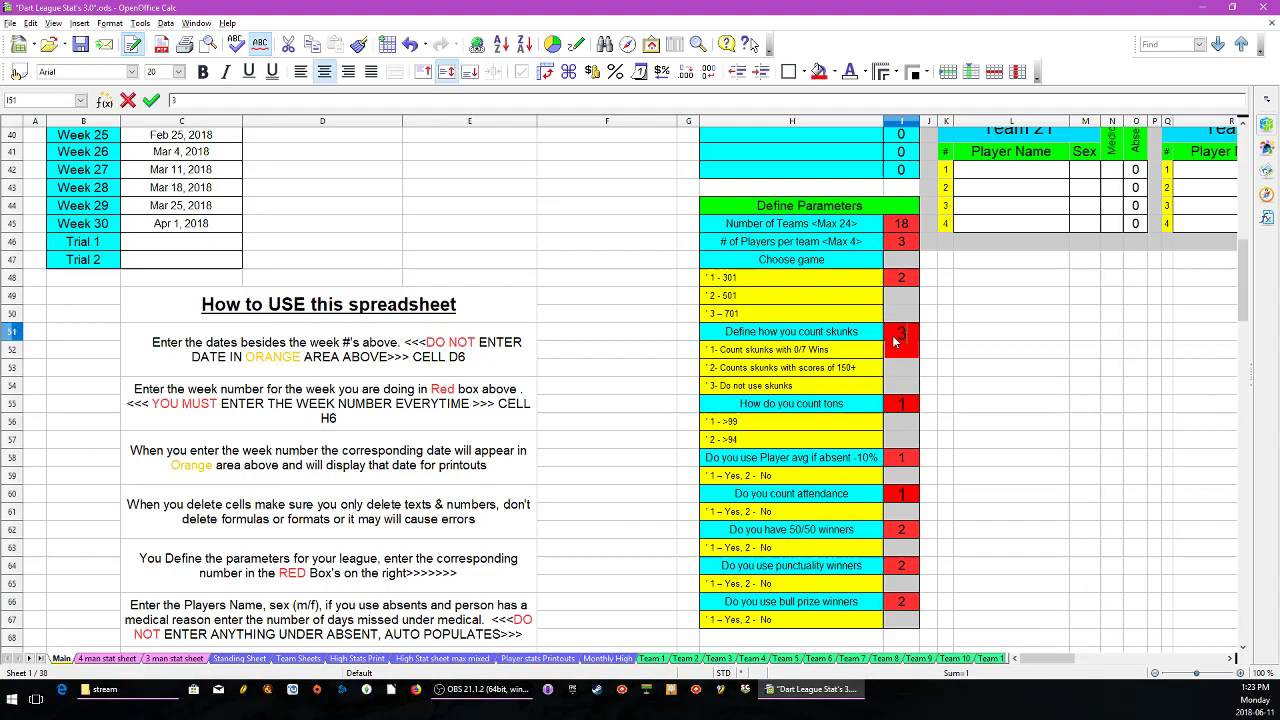
{"action": "left_click", "coordinate": [842, 352]}
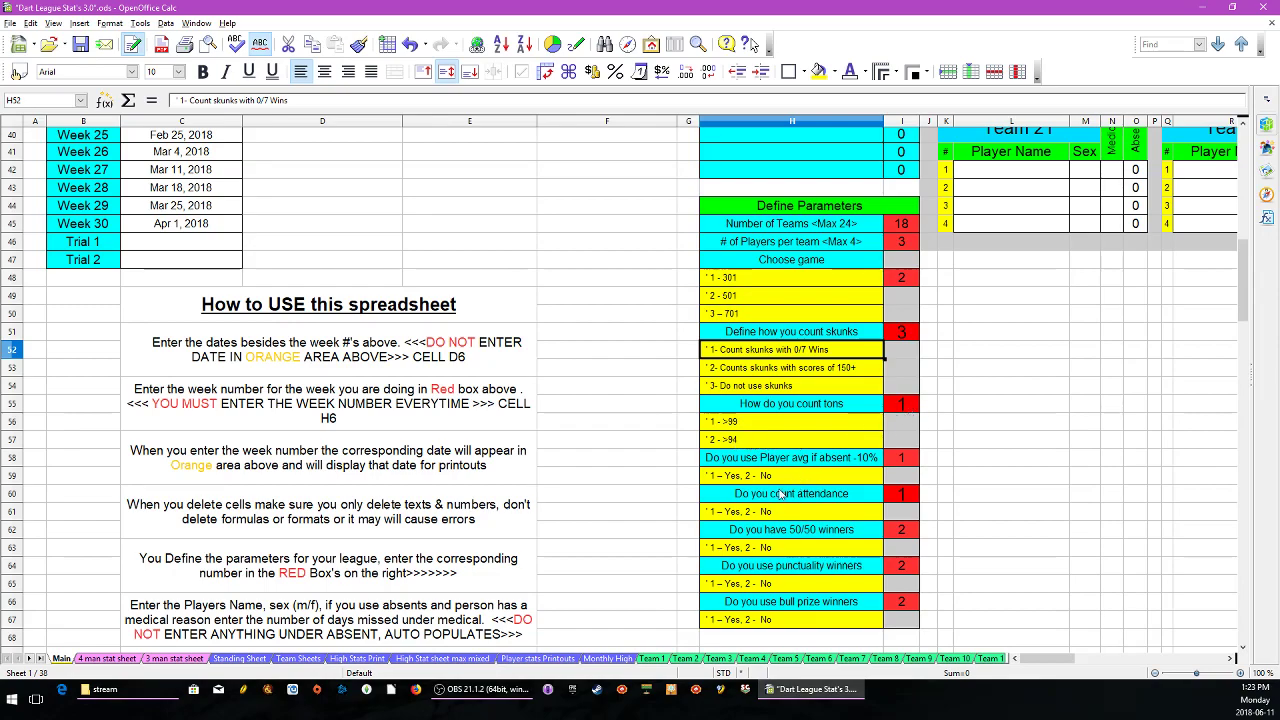
- Set the magic number in H11 to 50 and inspect the first row of the winners list
{"action": "scroll", "coordinate": [828, 465], "scroll_direction": "down", "scroll_amount": 1}
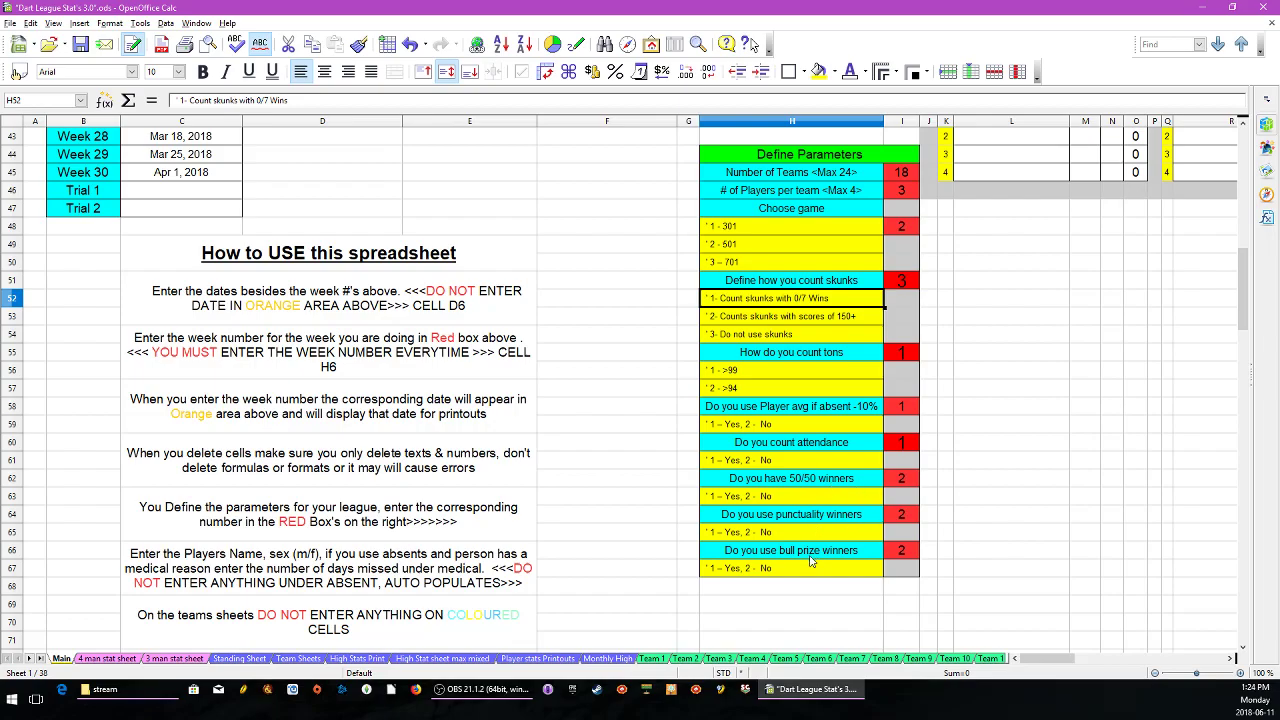
{"action": "scroll", "coordinate": [598, 474], "scroll_direction": "up", "scroll_amount": 14}
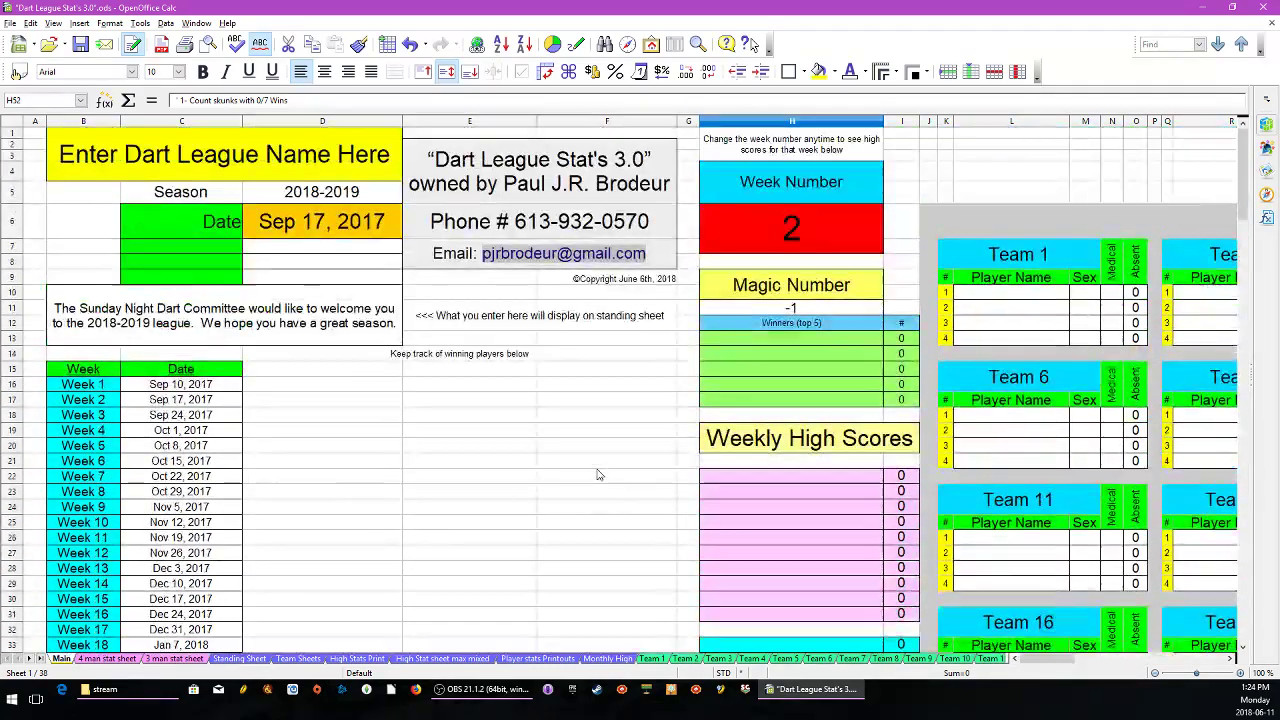
{"action": "left_click", "coordinate": [811, 310]}
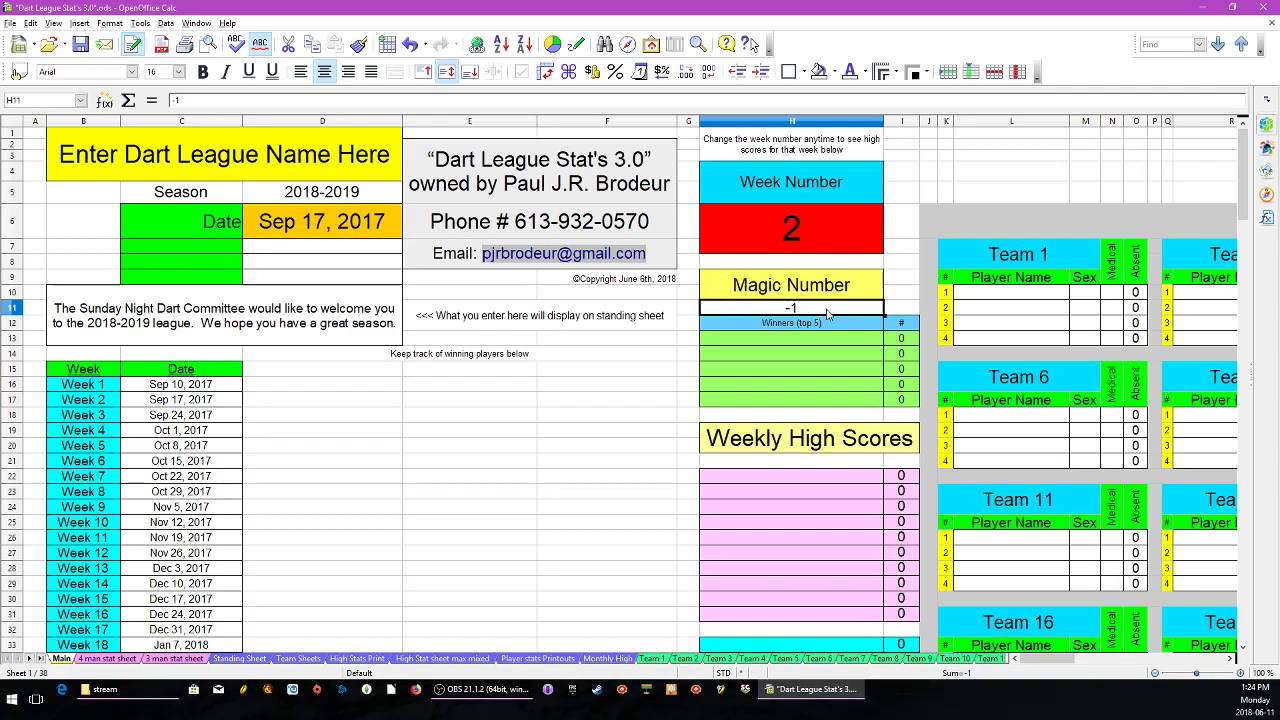
{"action": "type", "text": "50"}
{"action": "key", "text": "Tab"}
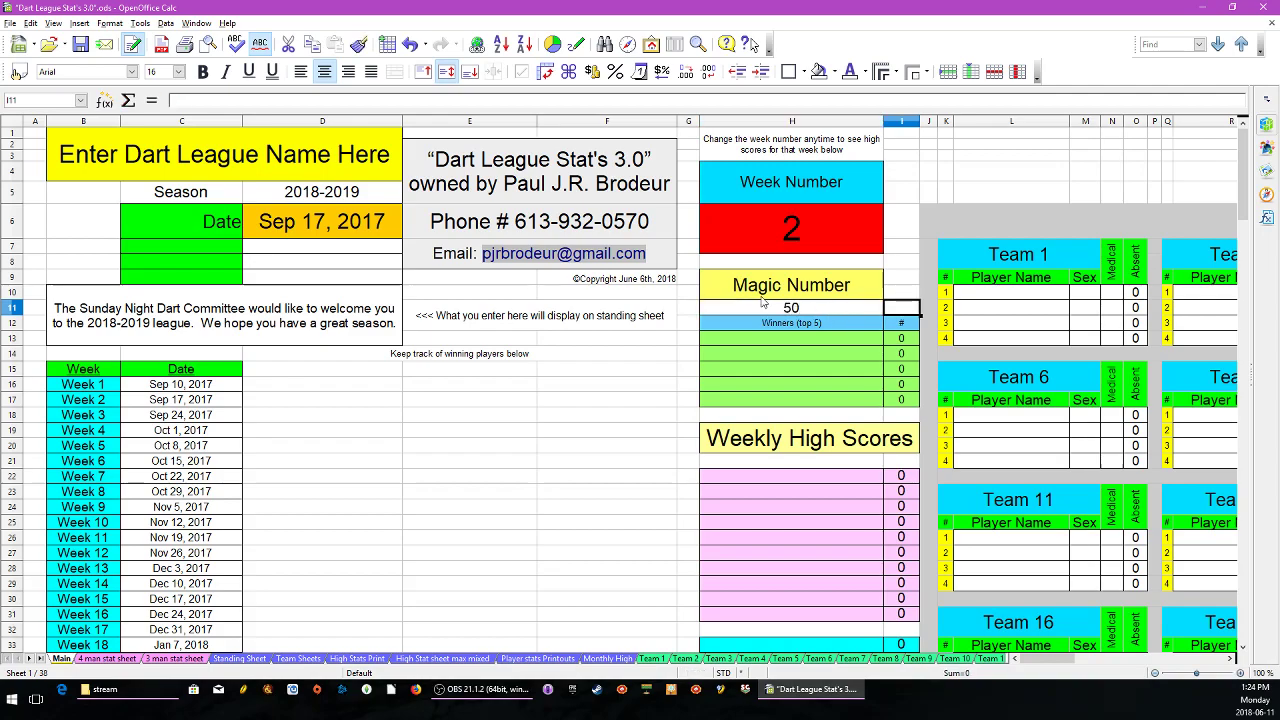
{"action": "left_click", "coordinate": [810, 342]}
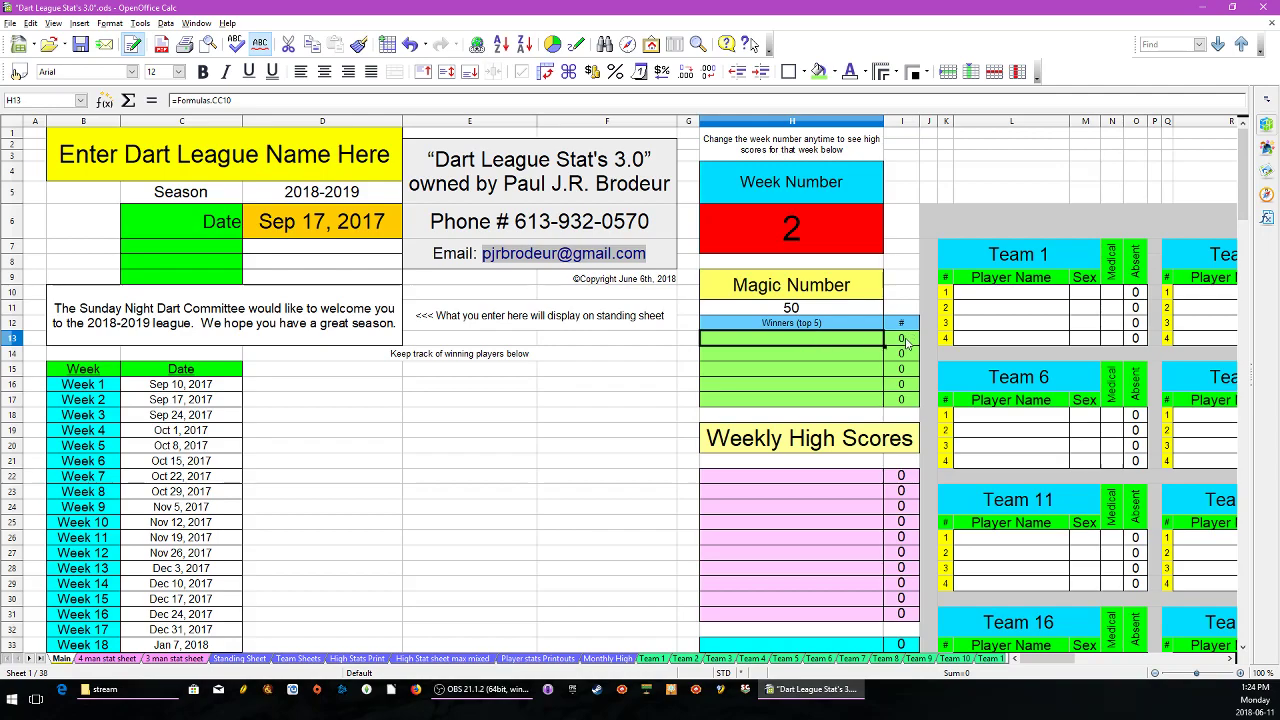
{"action": "left_click", "coordinate": [906, 342]}
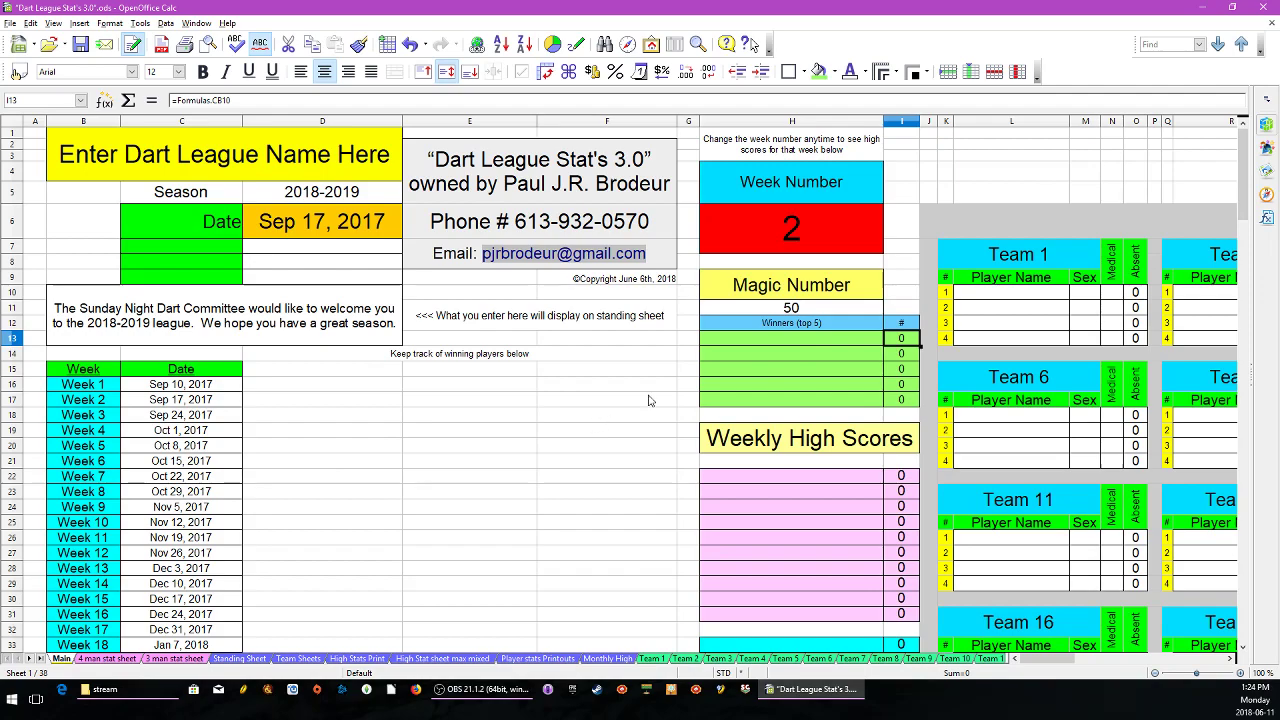
- Set the magic number back to -1
{"action": "left_click", "coordinate": [795, 309]}
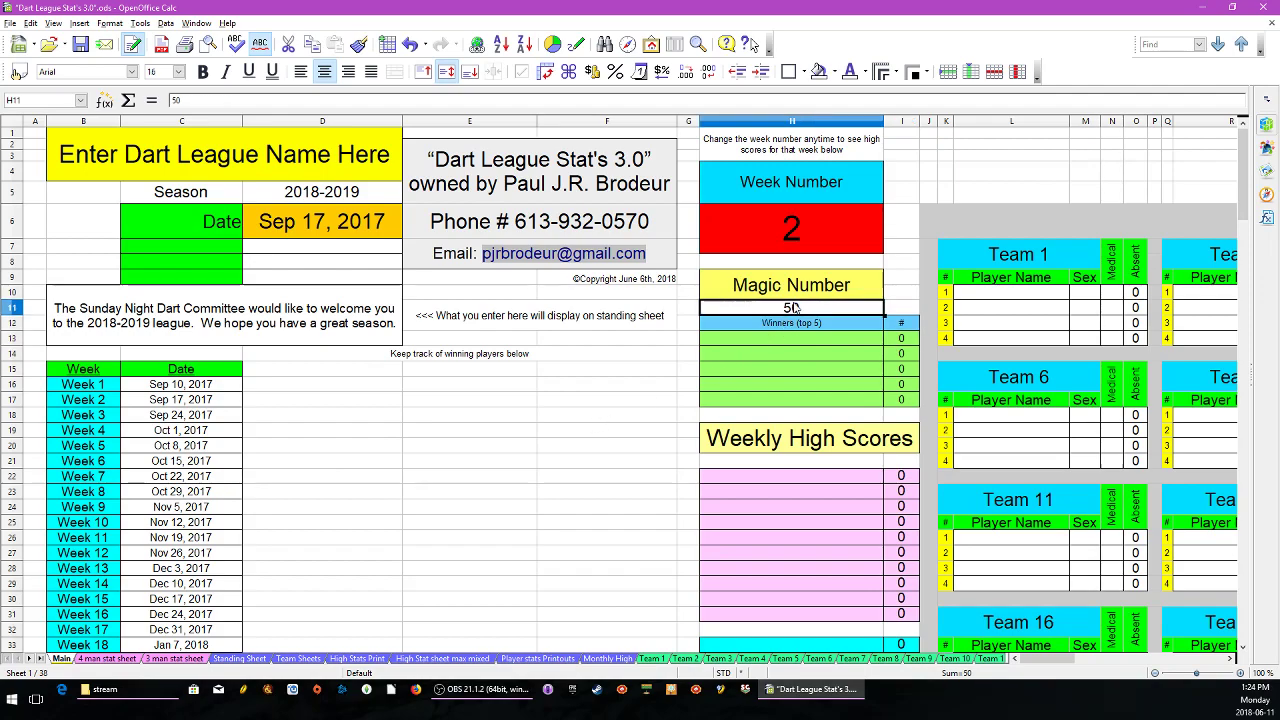
{"action": "key", "text": "BackSpace"}
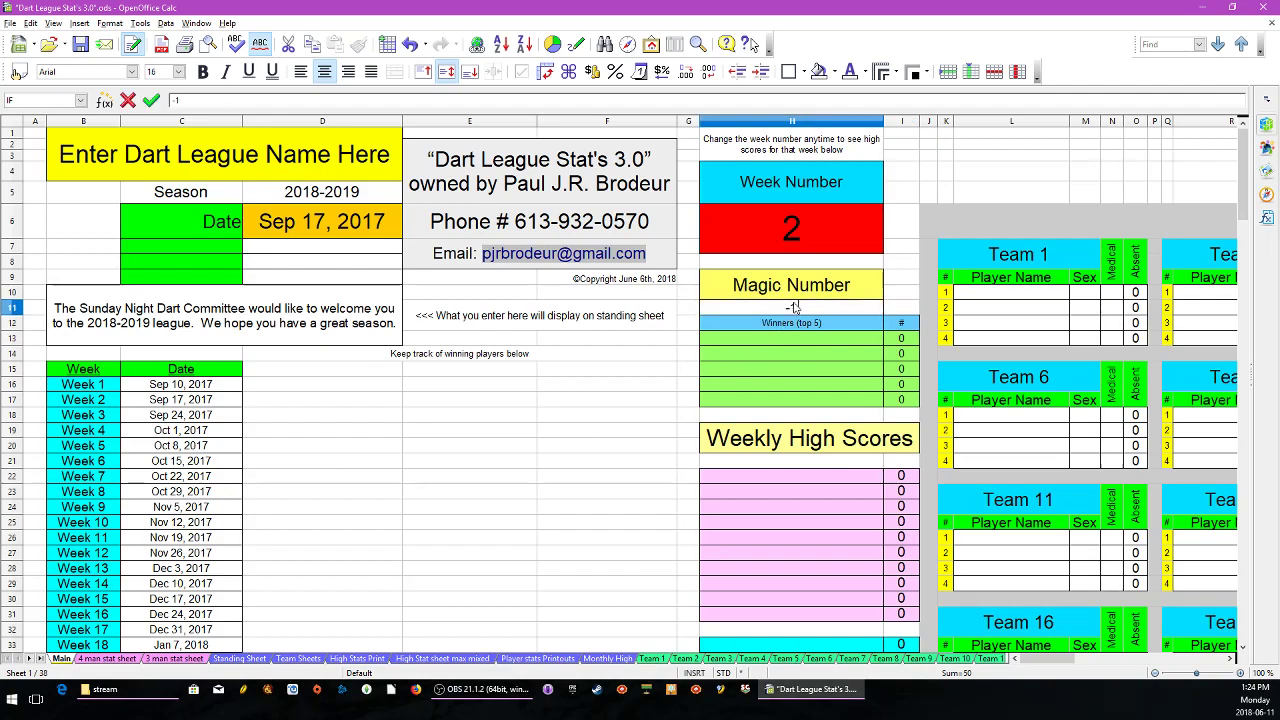
{"action": "key", "text": "Return"}
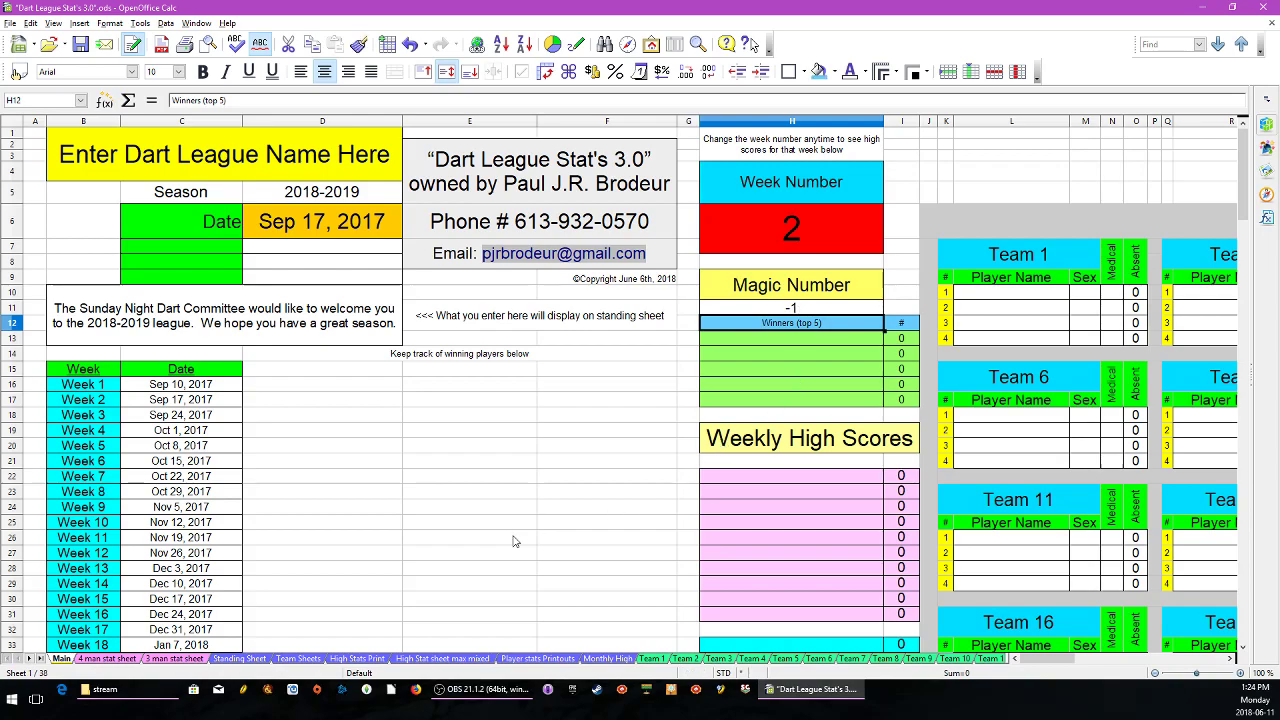
- Open the 4 man stat sheet and look over the scoring sections for all four players
{"action": "left_click", "coordinate": [104, 659]}
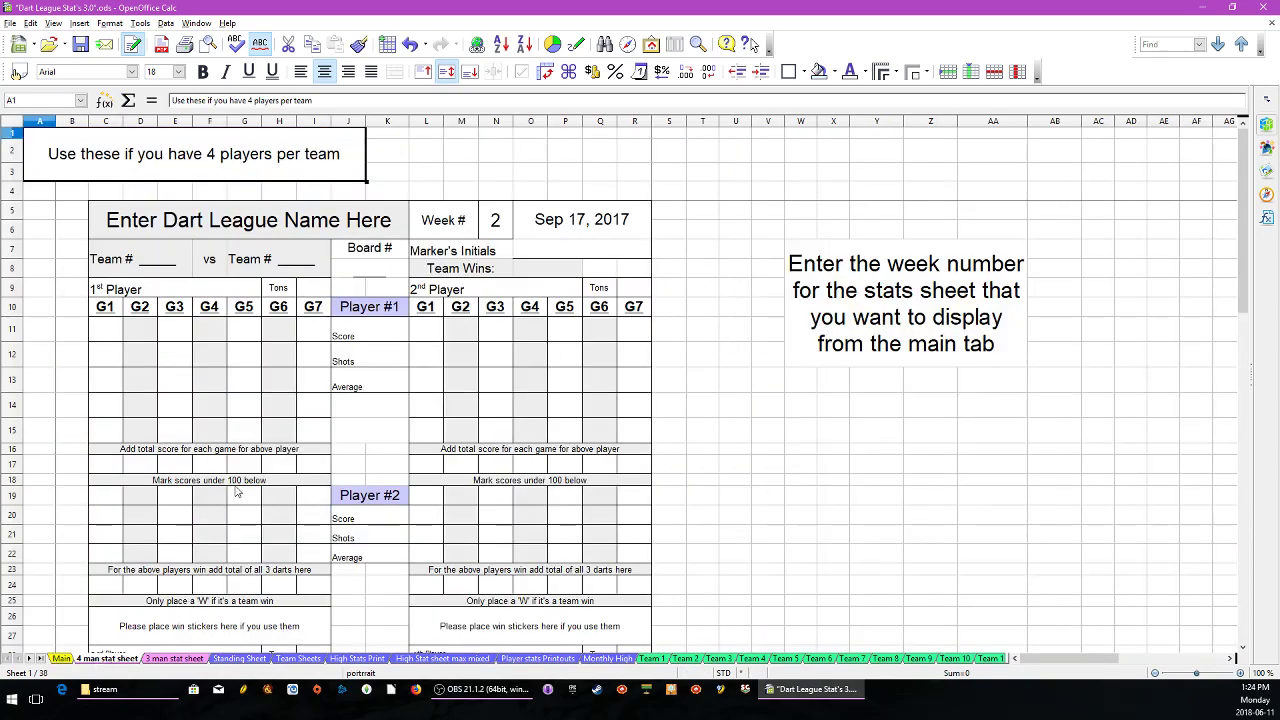
{"action": "scroll", "coordinate": [225, 490], "scroll_direction": "down", "scroll_amount": 8}
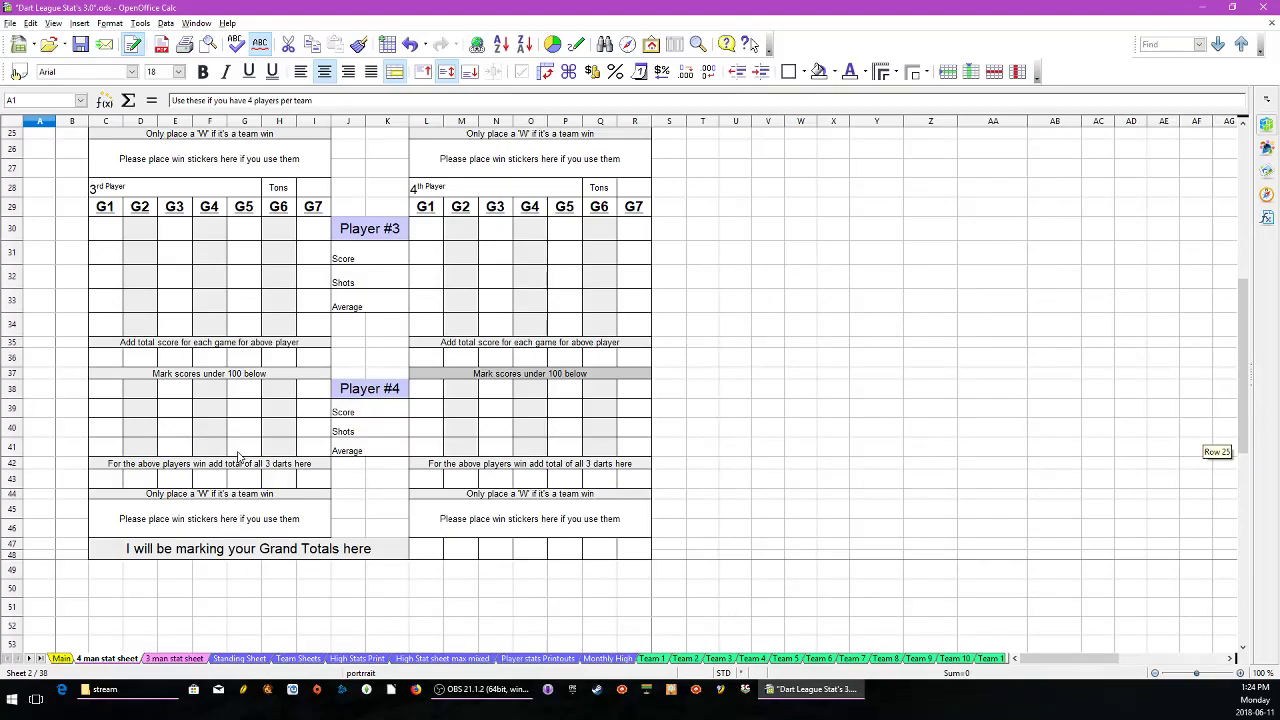
- Open the 3 man stat sheet and look over the scoring sections for all three players
{"action": "scroll", "coordinate": [238, 457], "scroll_direction": "up", "scroll_amount": 8}
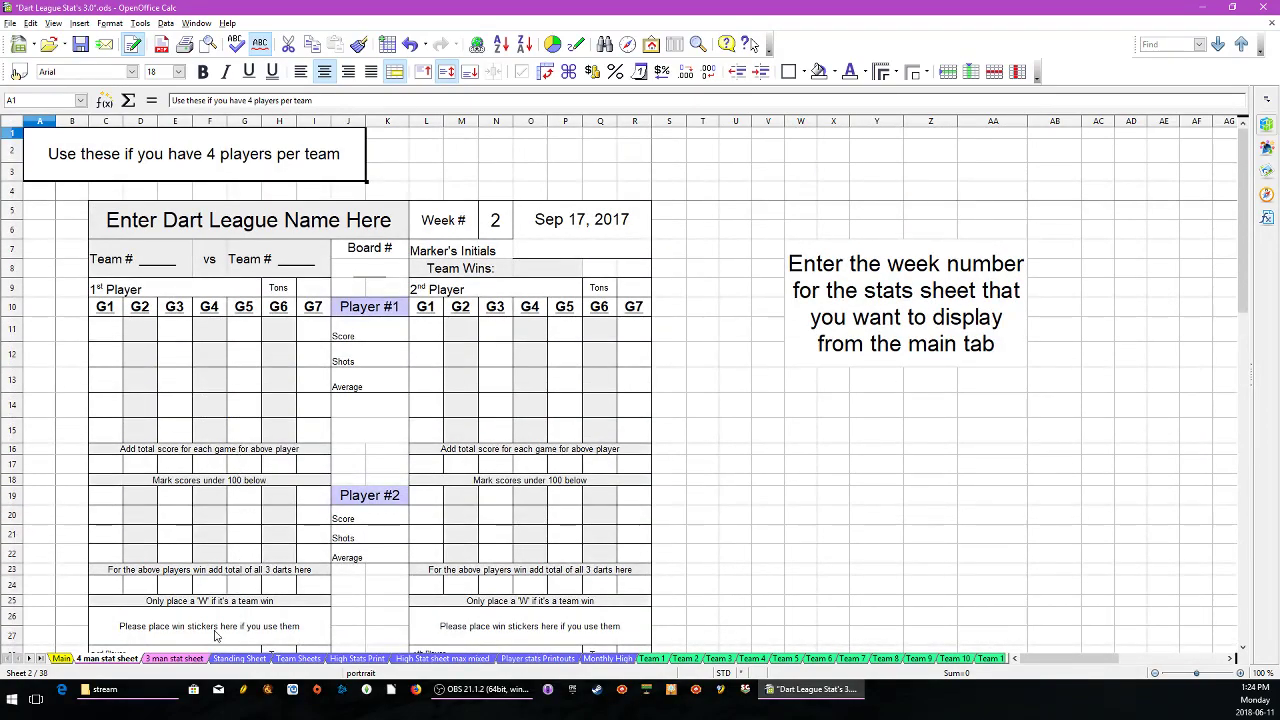
{"action": "left_click", "coordinate": [173, 659]}
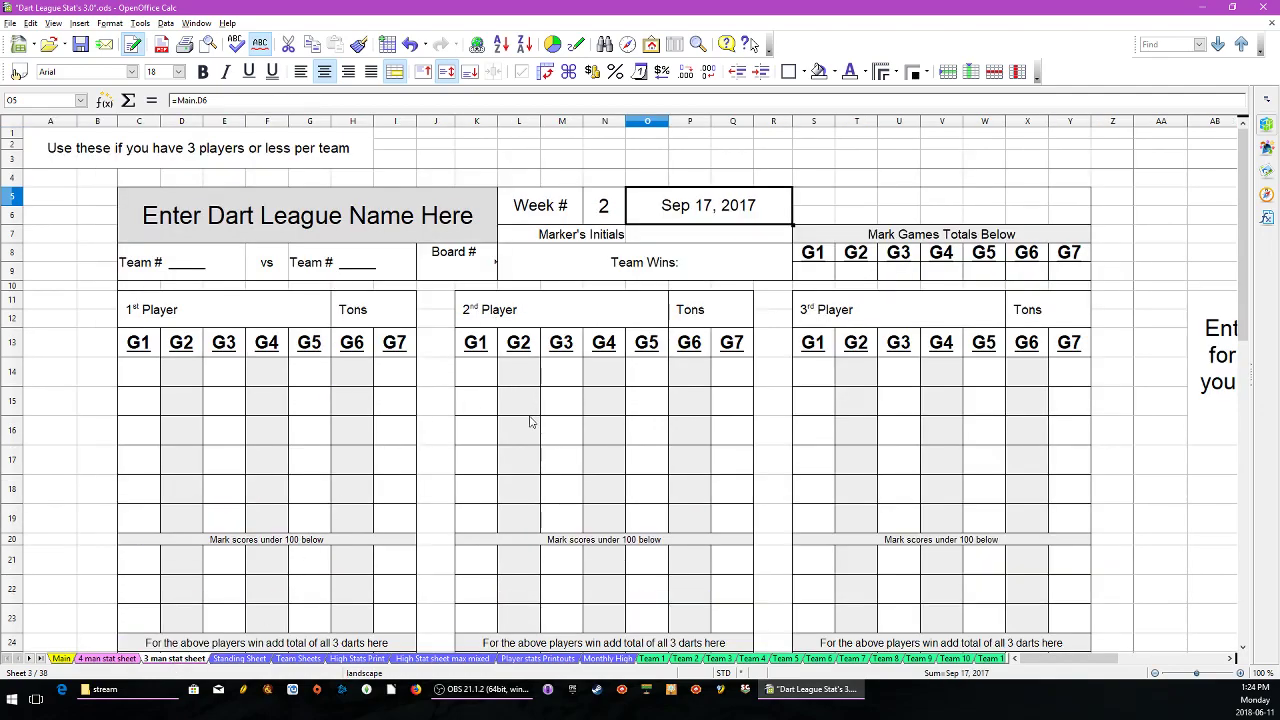
{"action": "scroll", "coordinate": [540, 420], "scroll_direction": "down", "scroll_amount": 4}
{"action": "scroll", "coordinate": [548, 415], "scroll_direction": "down", "scroll_amount": 4}
{"action": "scroll", "coordinate": [548, 415], "scroll_direction": "up", "scroll_amount": 8}
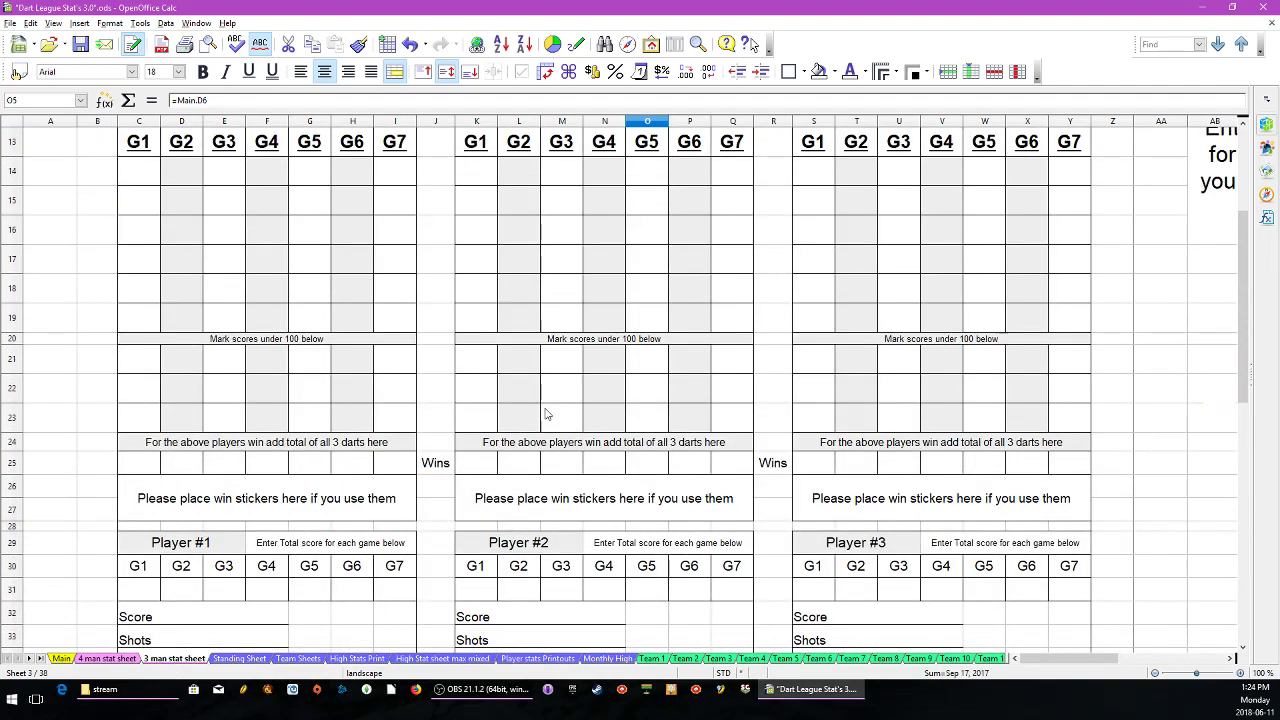
- Open the Standing Sheet, select cell G13 in the header row, and look over the team standings and weekly high shot tables
{"action": "left_click", "coordinate": [241, 659]}
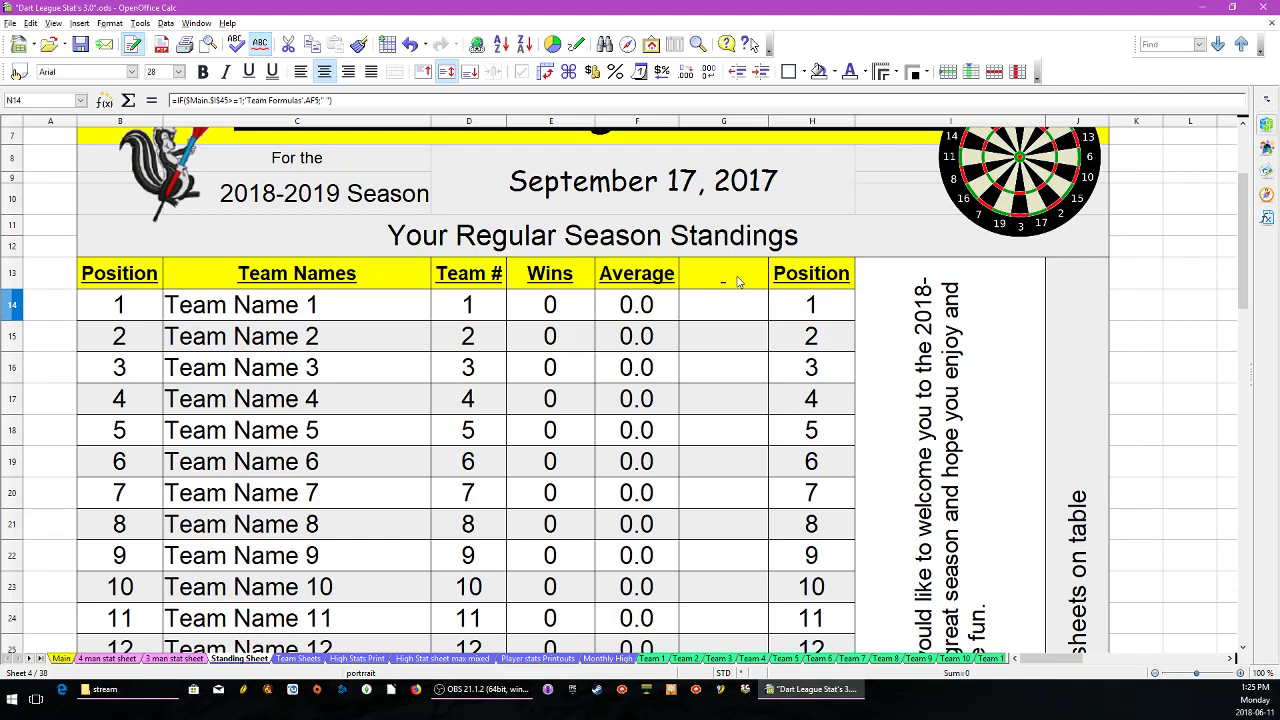
{"action": "left_click", "coordinate": [737, 282]}
{"action": "scroll", "coordinate": [734, 352], "scroll_direction": "down", "scroll_amount": 6}
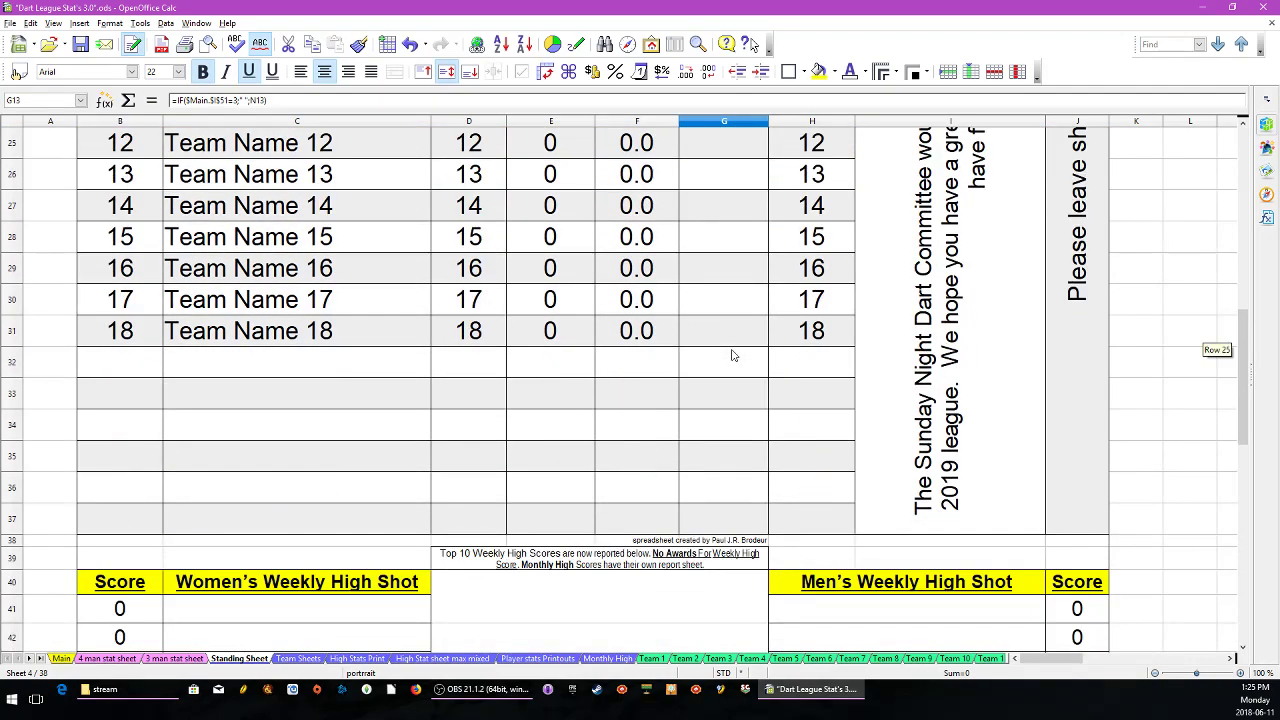
{"action": "scroll", "coordinate": [731, 355], "scroll_direction": "down", "scroll_amount": 3}
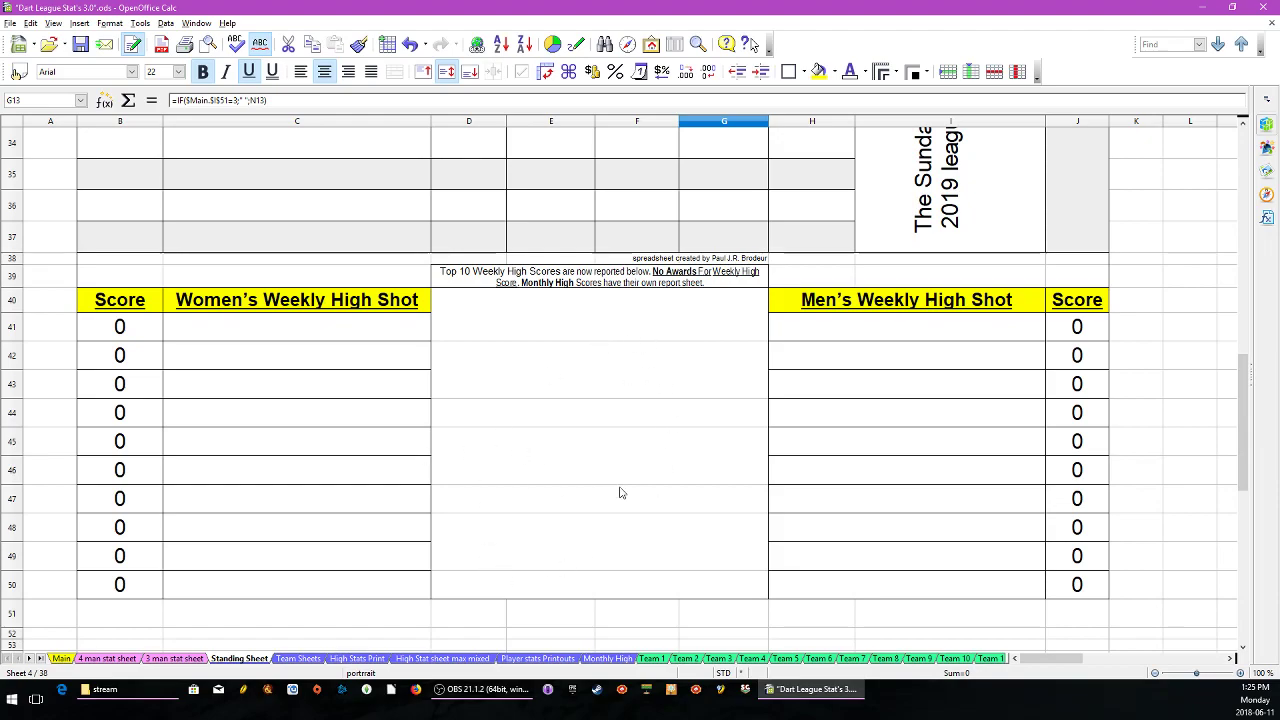
{"action": "scroll", "coordinate": [620, 490], "scroll_direction": "up", "scroll_amount": 11}
- Select the skunk and dartboard pictures in the standings header in turn, and review the women's and men's weekly high shot tables
{"action": "left_click", "coordinate": [158, 272]}
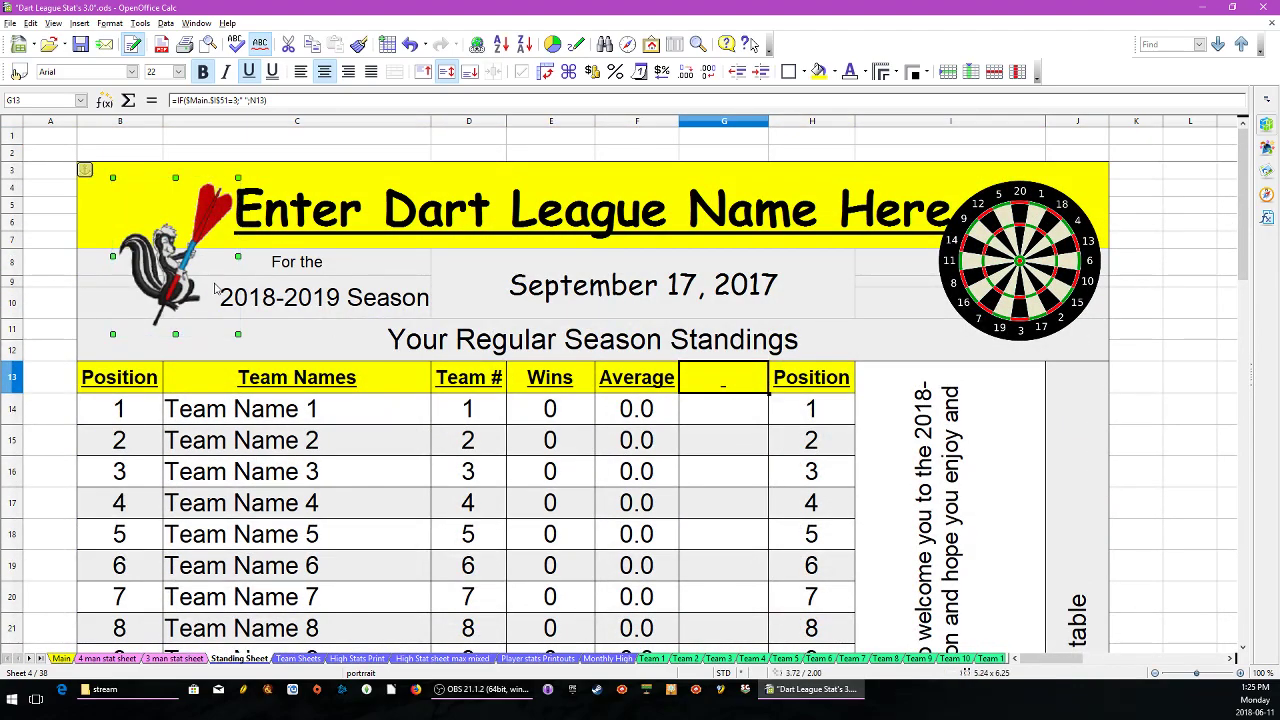
{"action": "left_click", "coordinate": [1042, 277]}
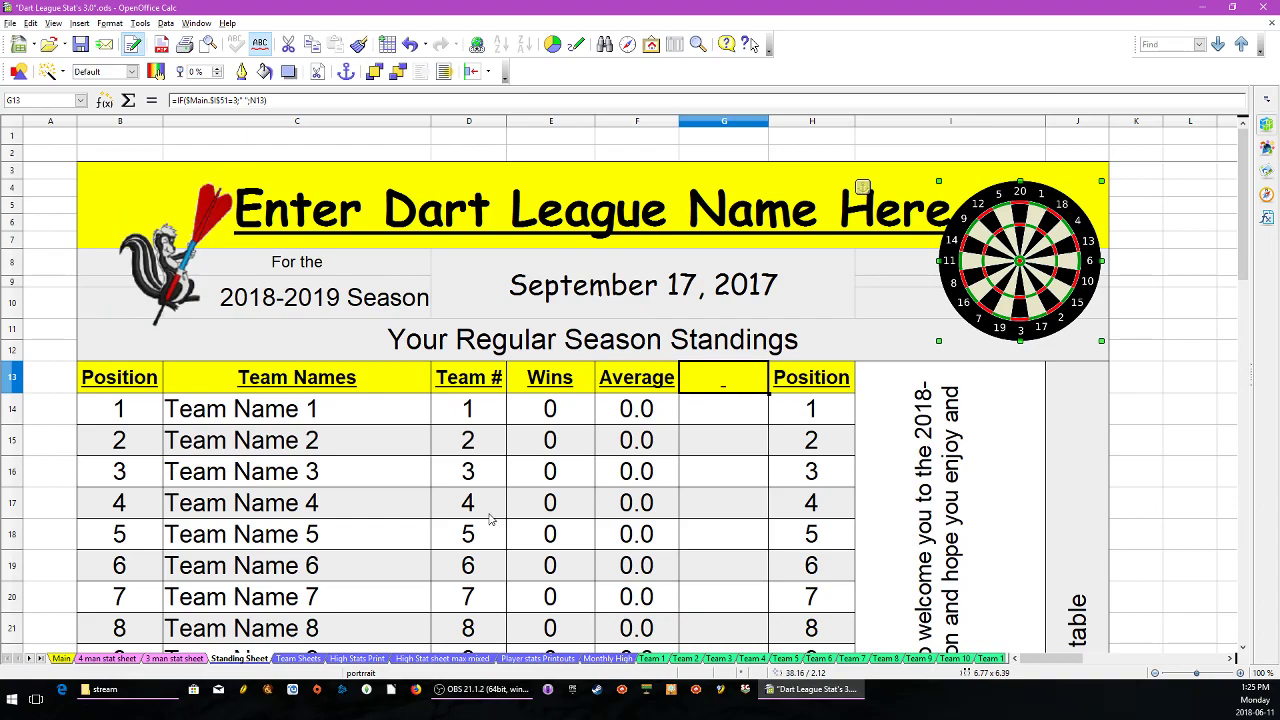
{"action": "scroll", "coordinate": [490, 518], "scroll_direction": "down", "scroll_amount": 8}
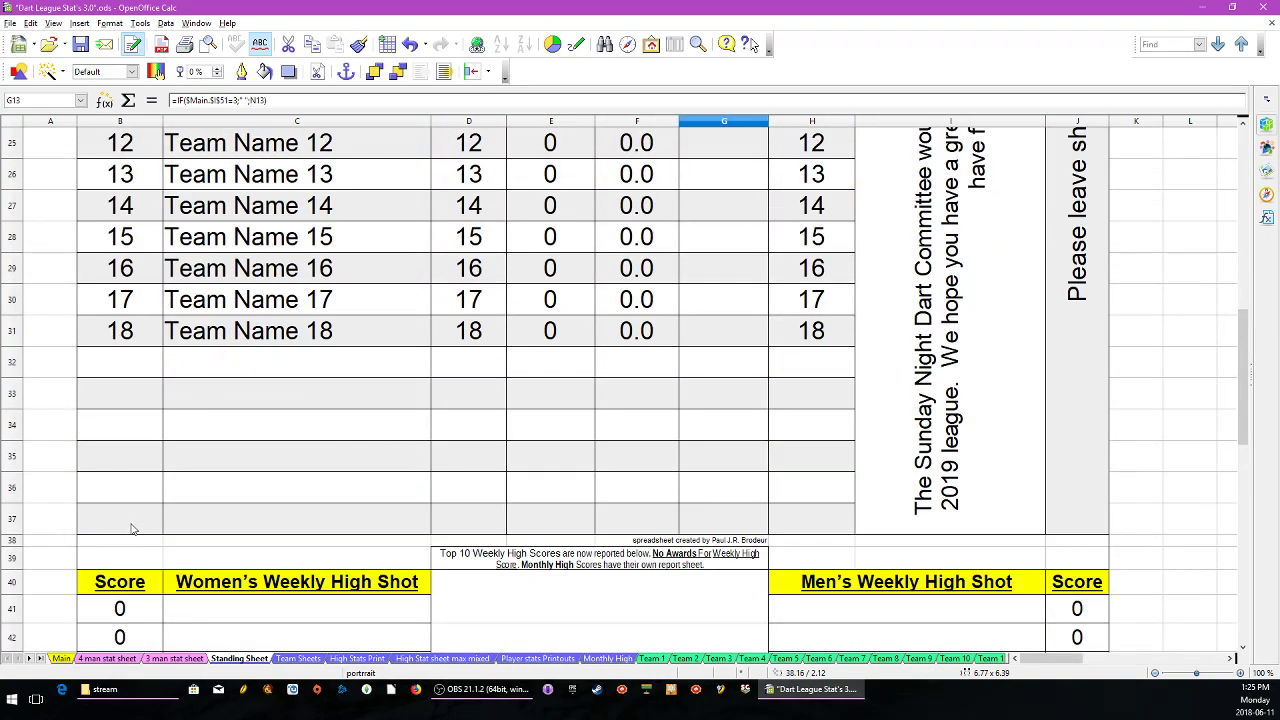
{"action": "scroll", "coordinate": [298, 515], "scroll_direction": "down", "scroll_amount": 2}
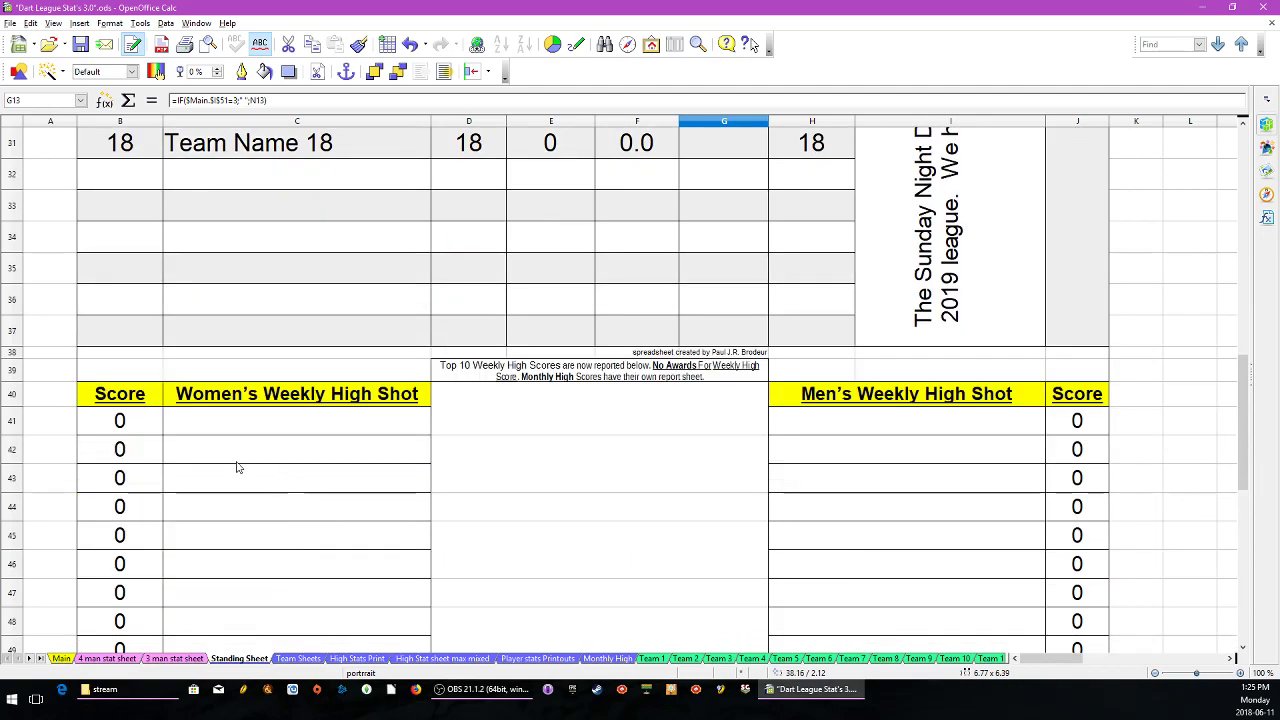
{"action": "scroll", "coordinate": [288, 472], "scroll_direction": "down", "scroll_amount": 2}
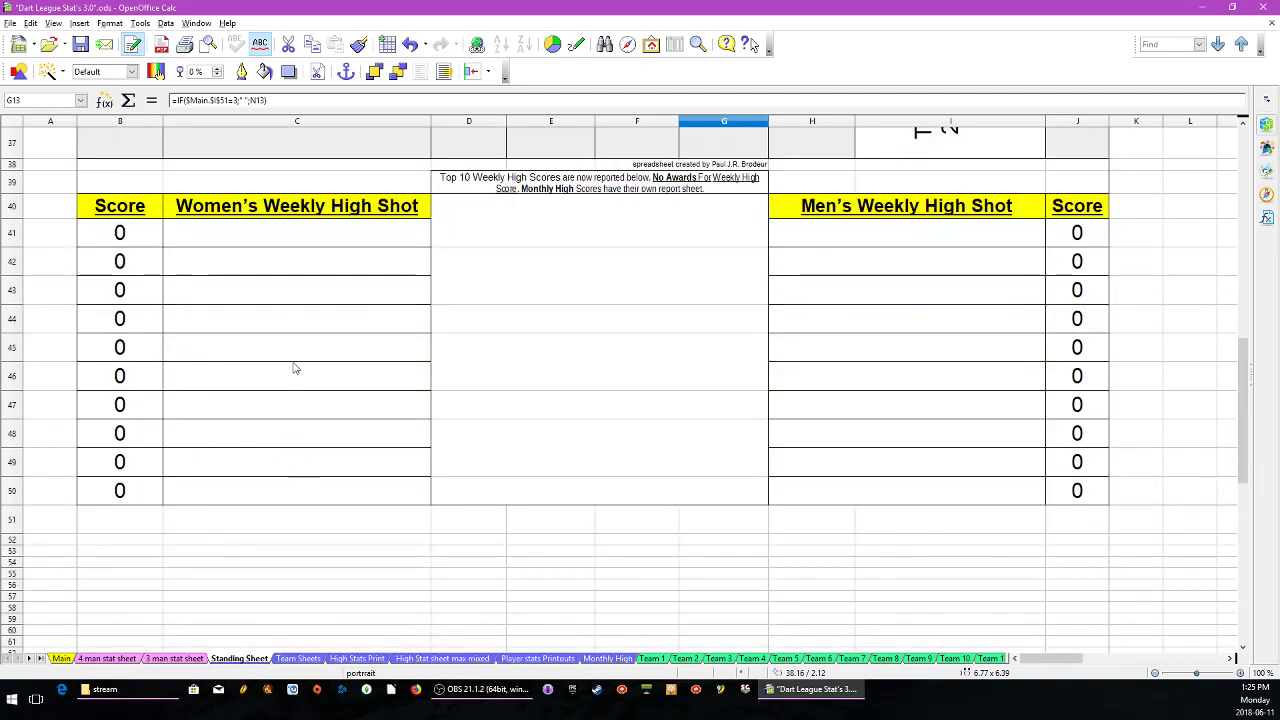
{"action": "scroll", "coordinate": [953, 399], "scroll_direction": "up", "scroll_amount": 12}
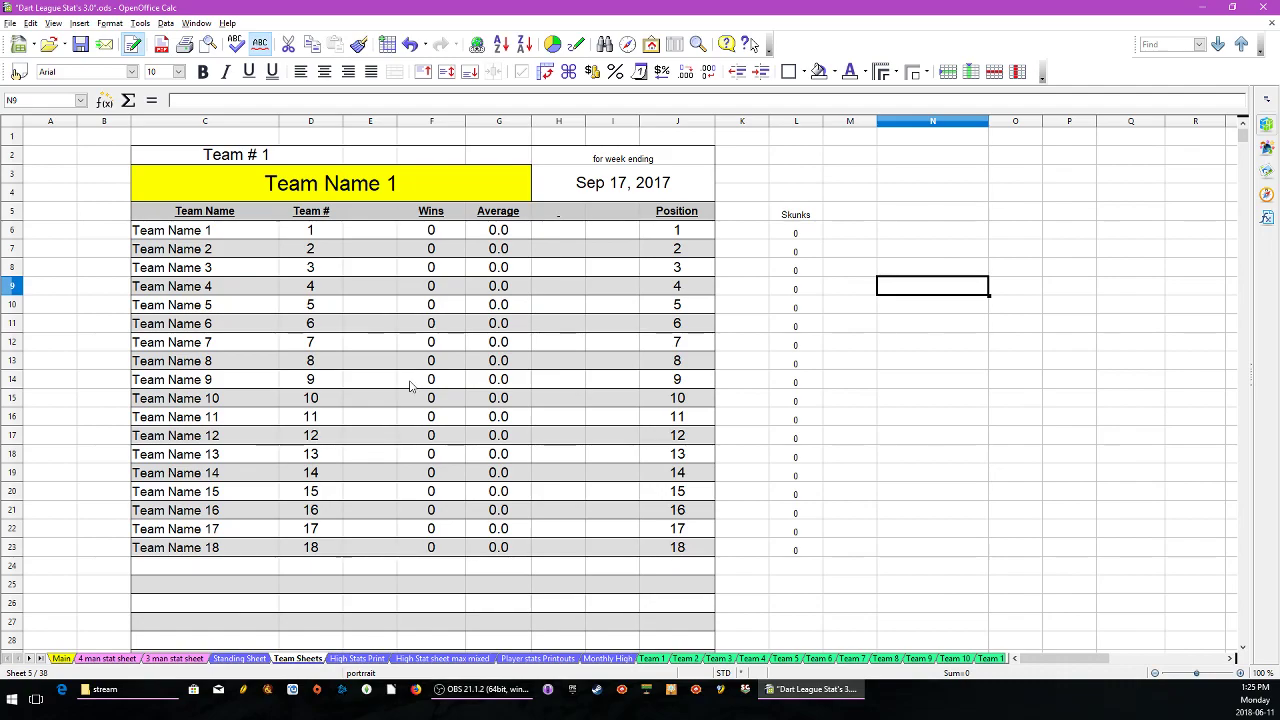
- Examine Team # 1's standings, player stats and individual darts thrown sections on the Team Sheets sheet
{"action": "scroll", "coordinate": [410, 387], "scroll_direction": "down", "scroll_amount": 6}
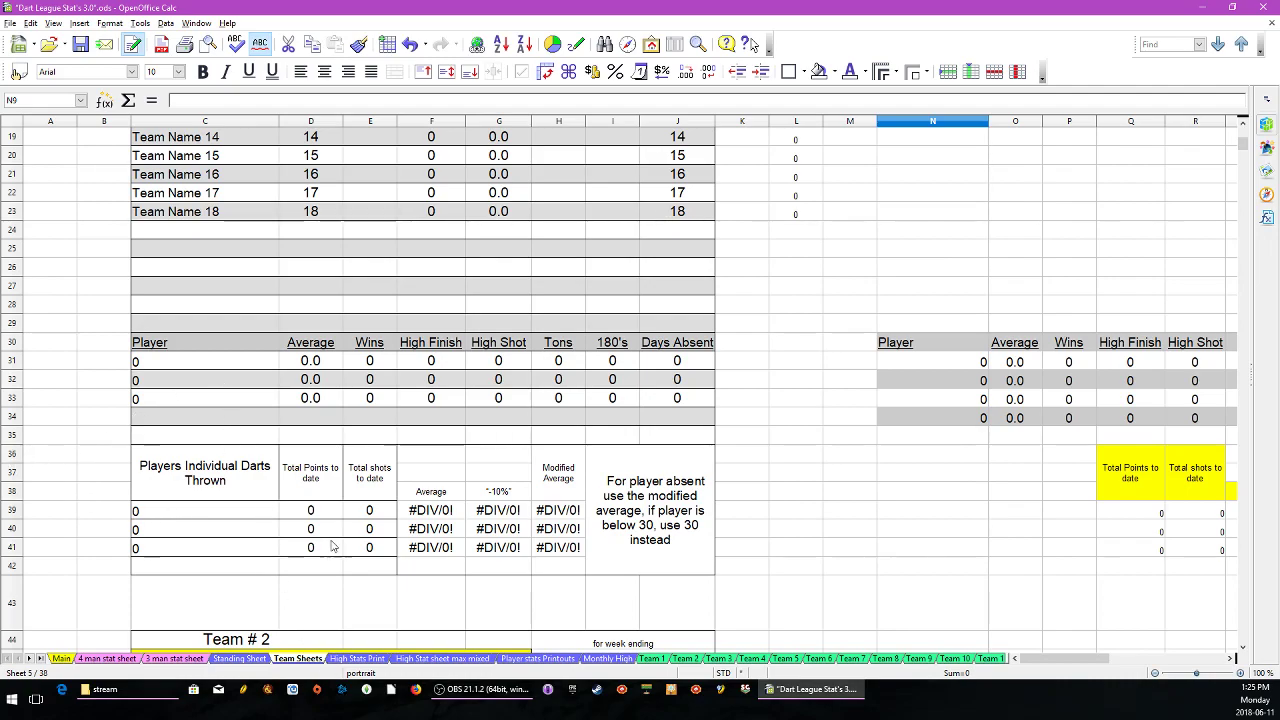
{"action": "scroll", "coordinate": [333, 494], "scroll_direction": "down", "scroll_amount": 1}
{"action": "scroll", "coordinate": [333, 494], "scroll_direction": "down", "scroll_amount": 4}
{"action": "scroll", "coordinate": [310, 468], "scroll_direction": "up", "scroll_amount": 11}
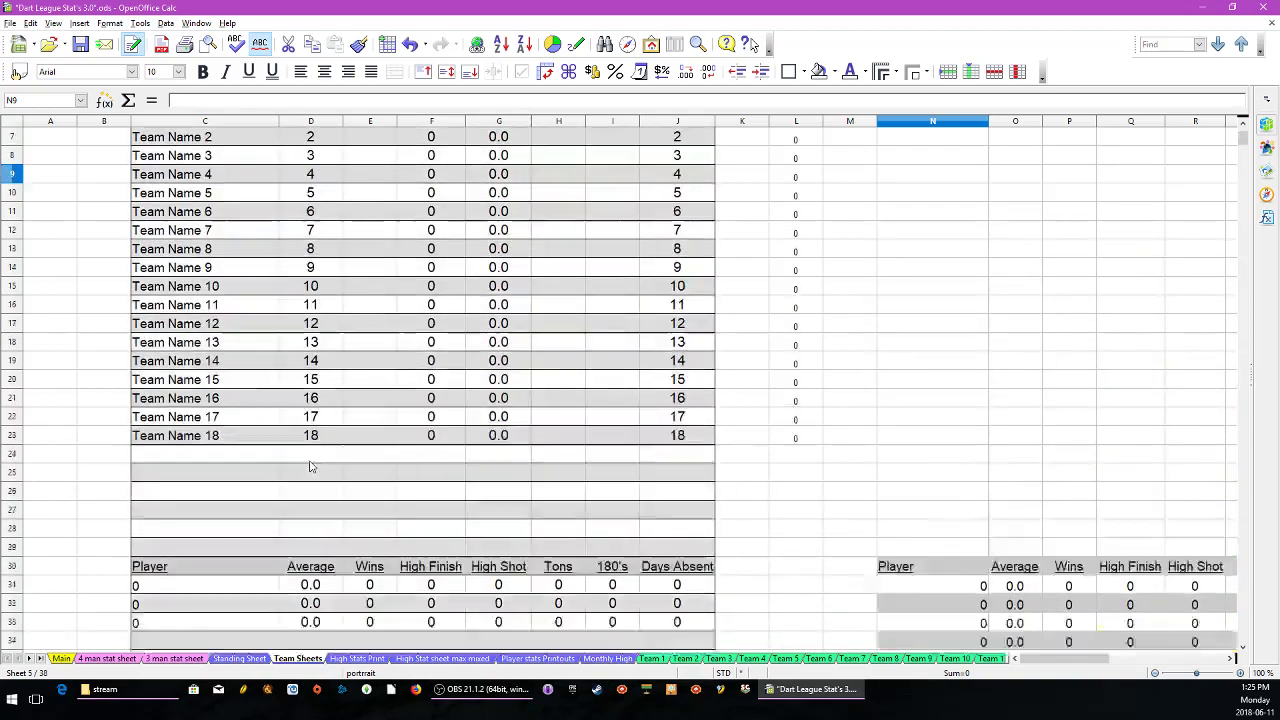
- Preview the printed Team Sheets pages, look through the individual team pages, and close the preview
{"action": "left_click", "coordinate": [208, 44]}
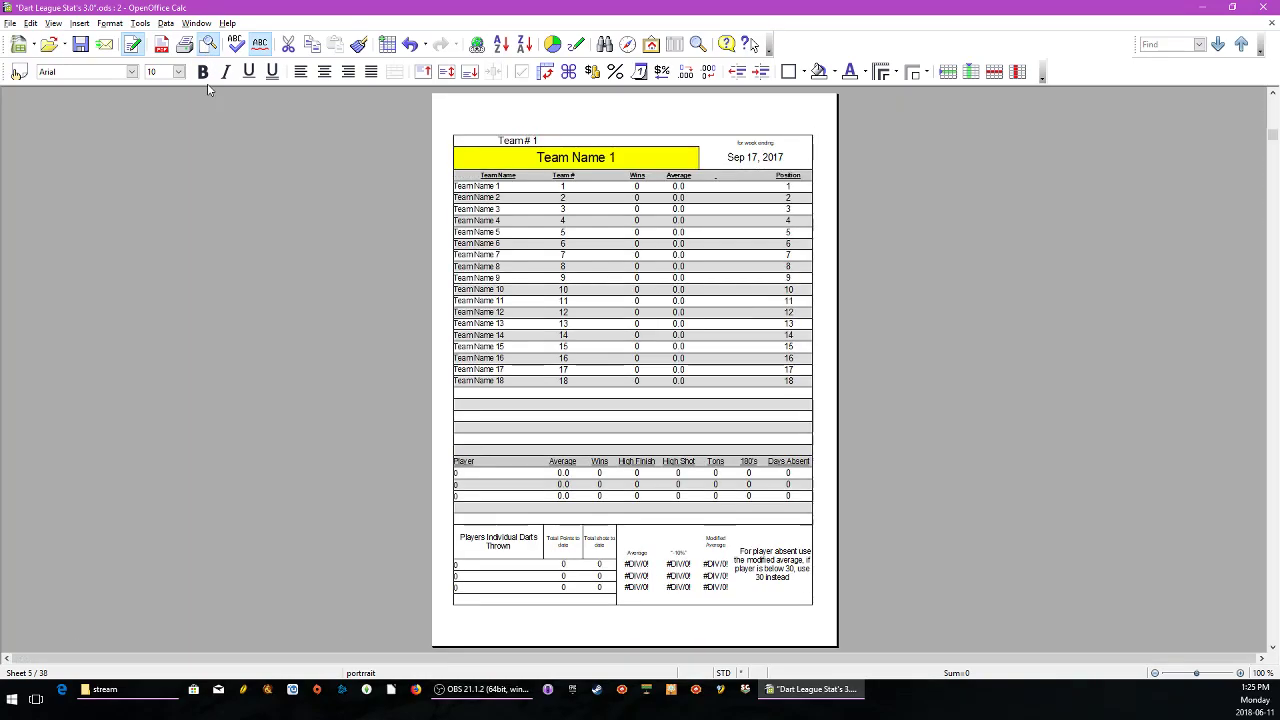
{"action": "scroll", "coordinate": [498, 325], "scroll_direction": "down", "scroll_amount": 3}
{"action": "scroll", "coordinate": [501, 326], "scroll_direction": "down", "scroll_amount": 8}
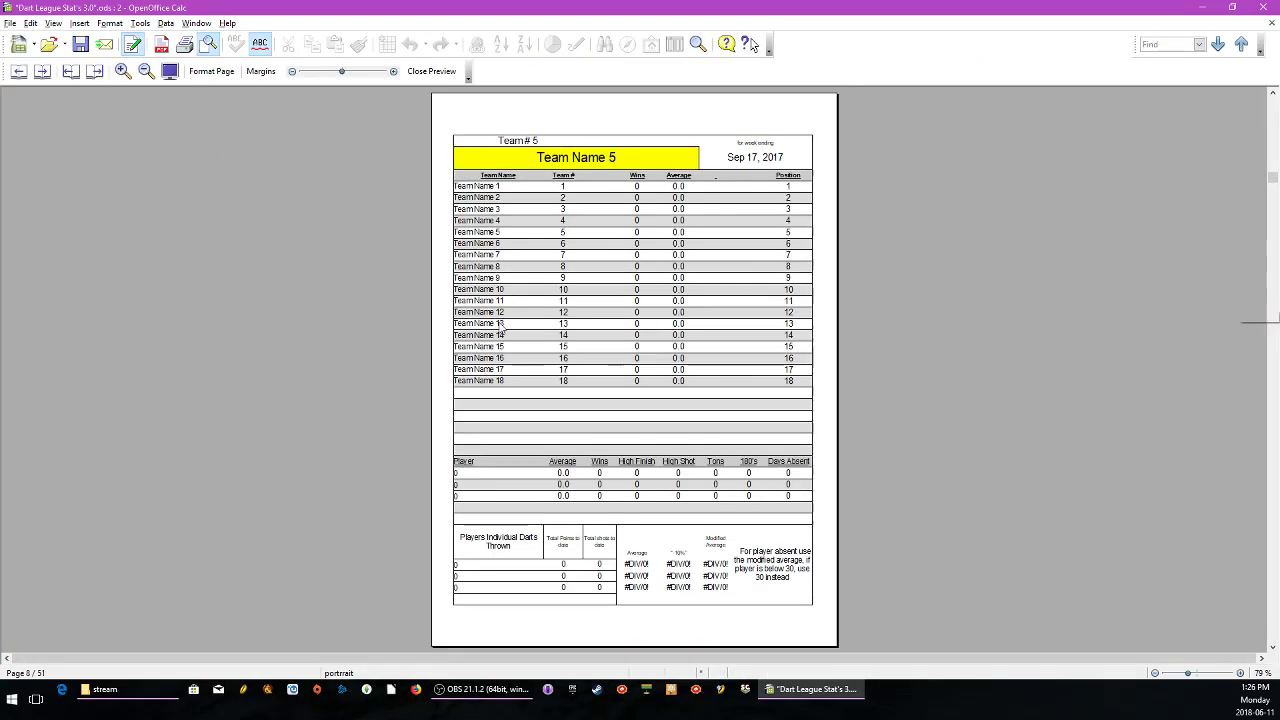
{"action": "scroll", "coordinate": [501, 326], "scroll_direction": "down", "scroll_amount": 3}
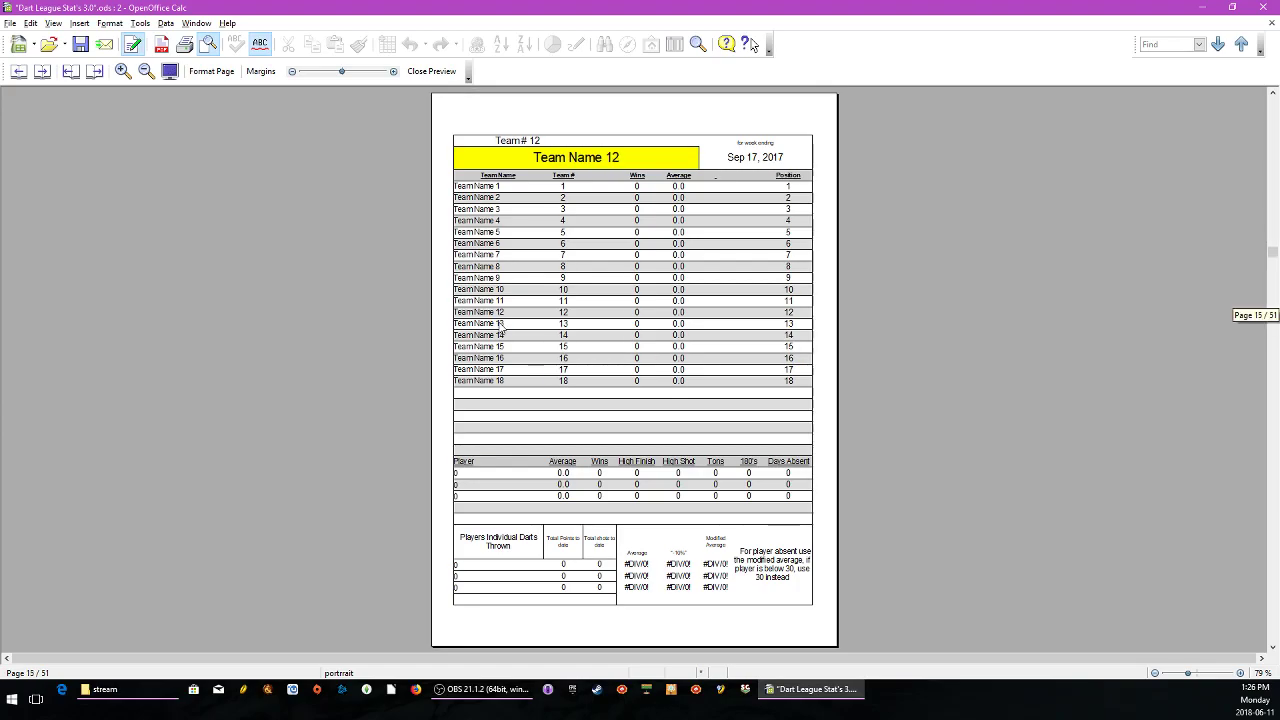
{"action": "scroll", "coordinate": [490, 240], "scroll_direction": "up", "scroll_amount": 6}
{"action": "left_click", "coordinate": [431, 71]}
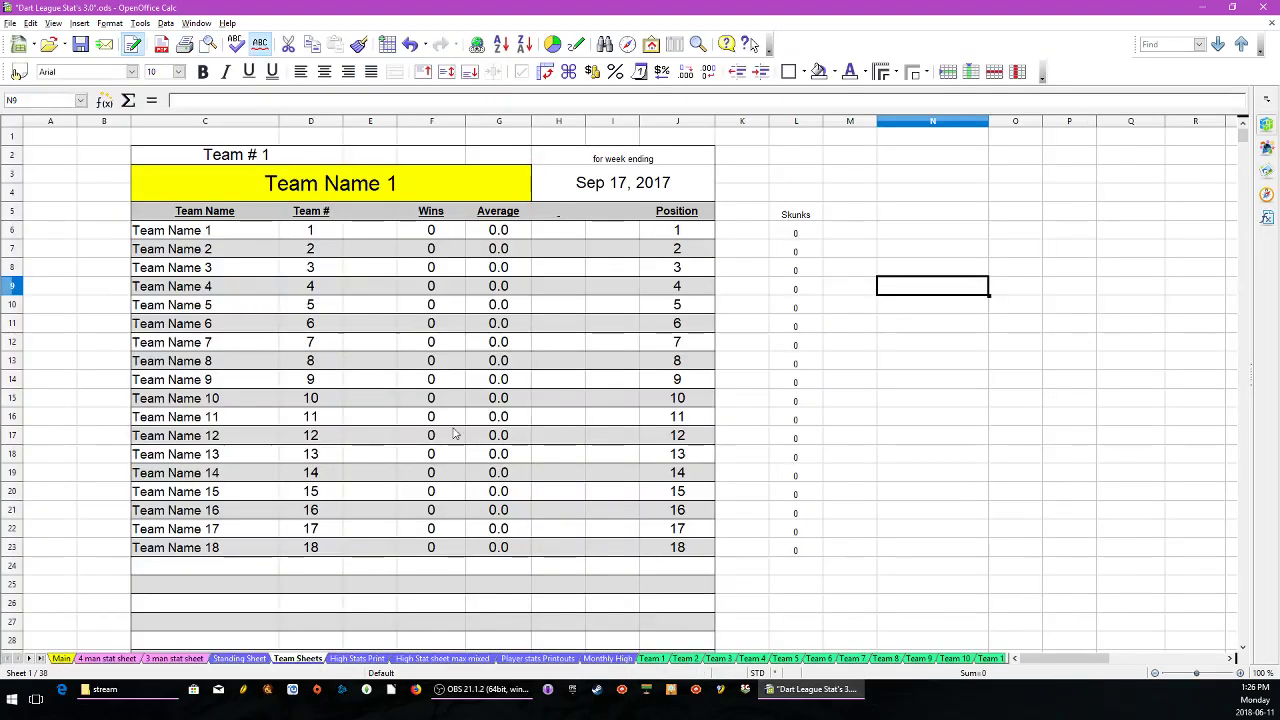
- Open the High Stats Print sheet and look through its lists from High Average to 180's
{"action": "left_click", "coordinate": [350, 659]}
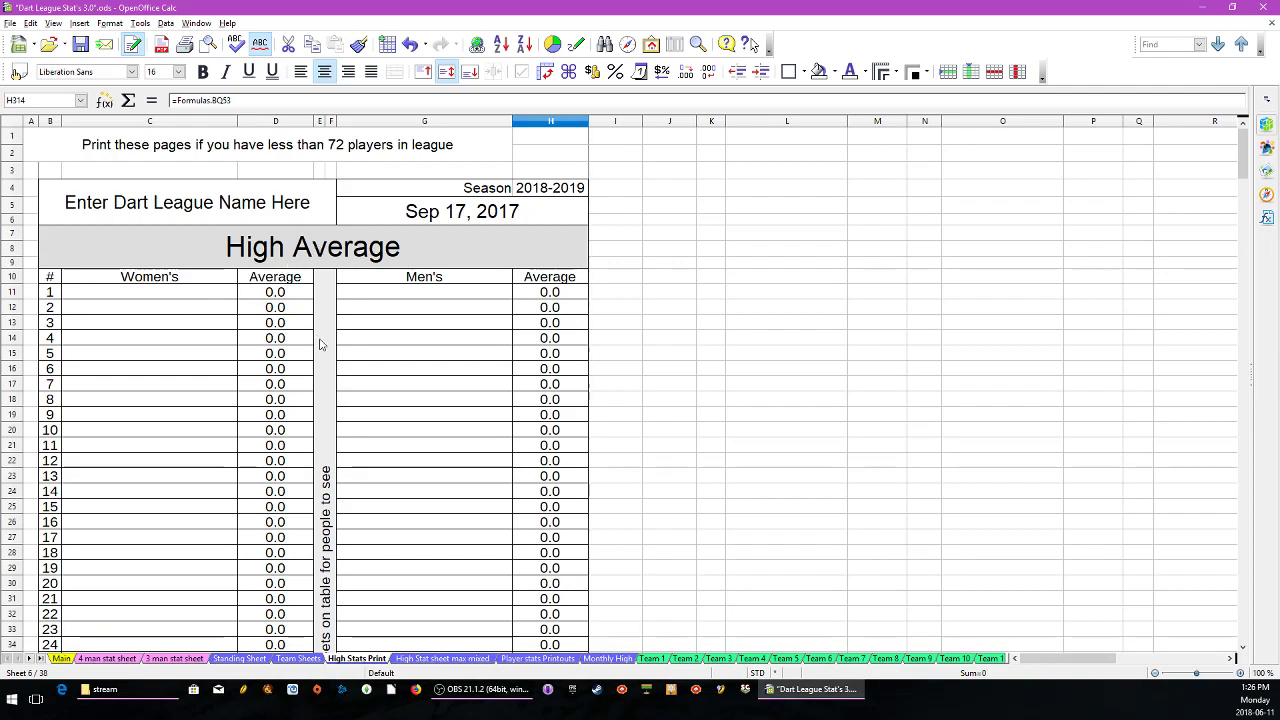
{"action": "scroll", "coordinate": [330, 393], "scroll_direction": "down", "scroll_amount": 8}
{"action": "scroll", "coordinate": [330, 393], "scroll_direction": "down", "scroll_amount": 20}
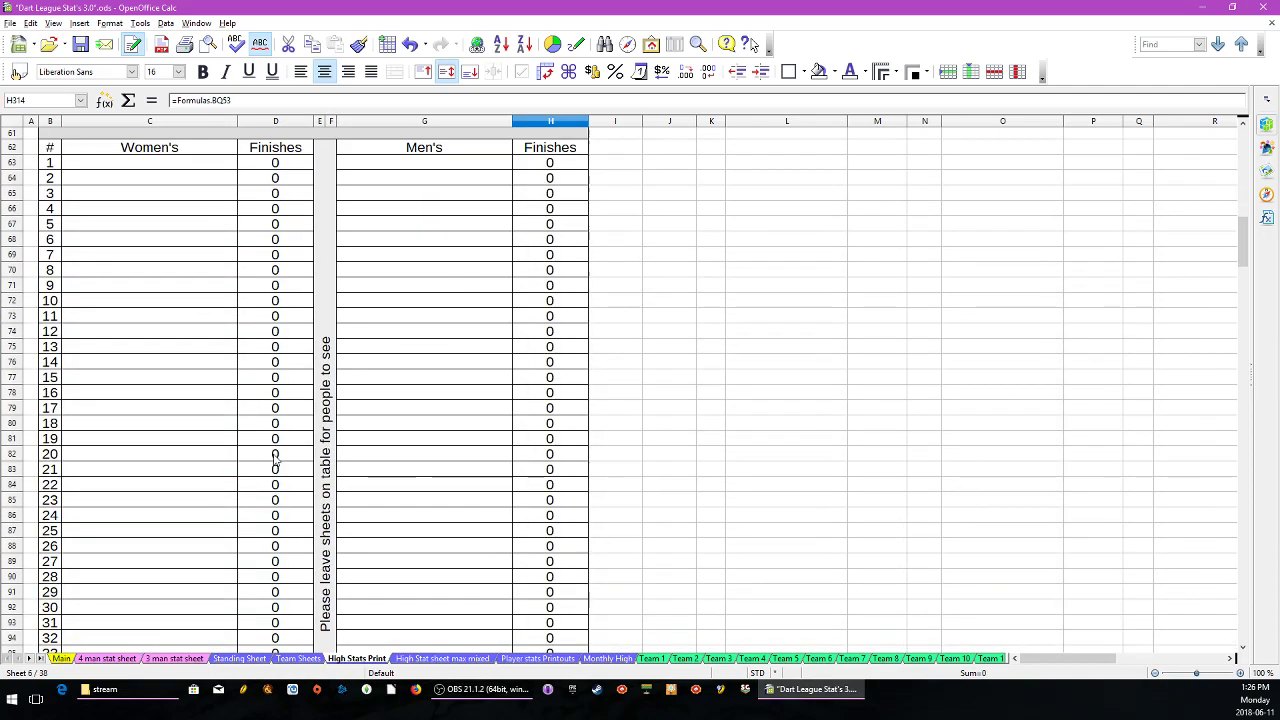
{"action": "scroll", "coordinate": [278, 455], "scroll_direction": "down", "scroll_amount": 19}
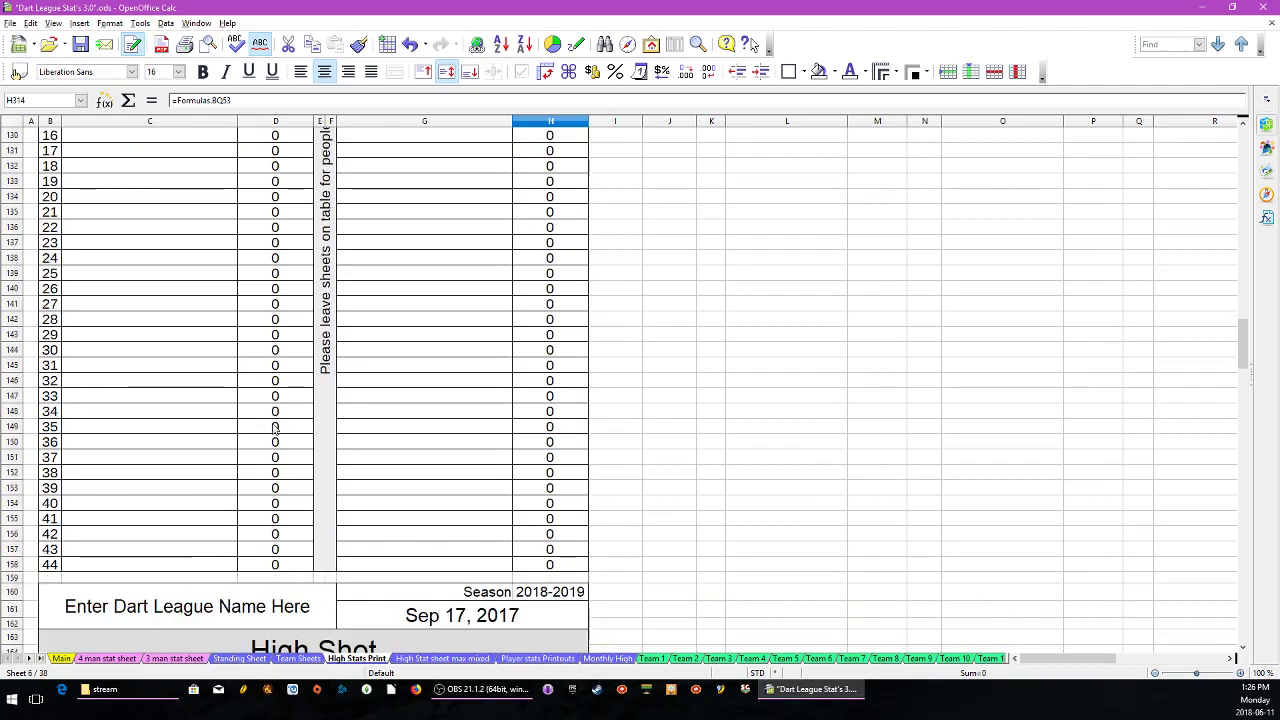
{"action": "scroll", "coordinate": [275, 448], "scroll_direction": "down", "scroll_amount": 20}
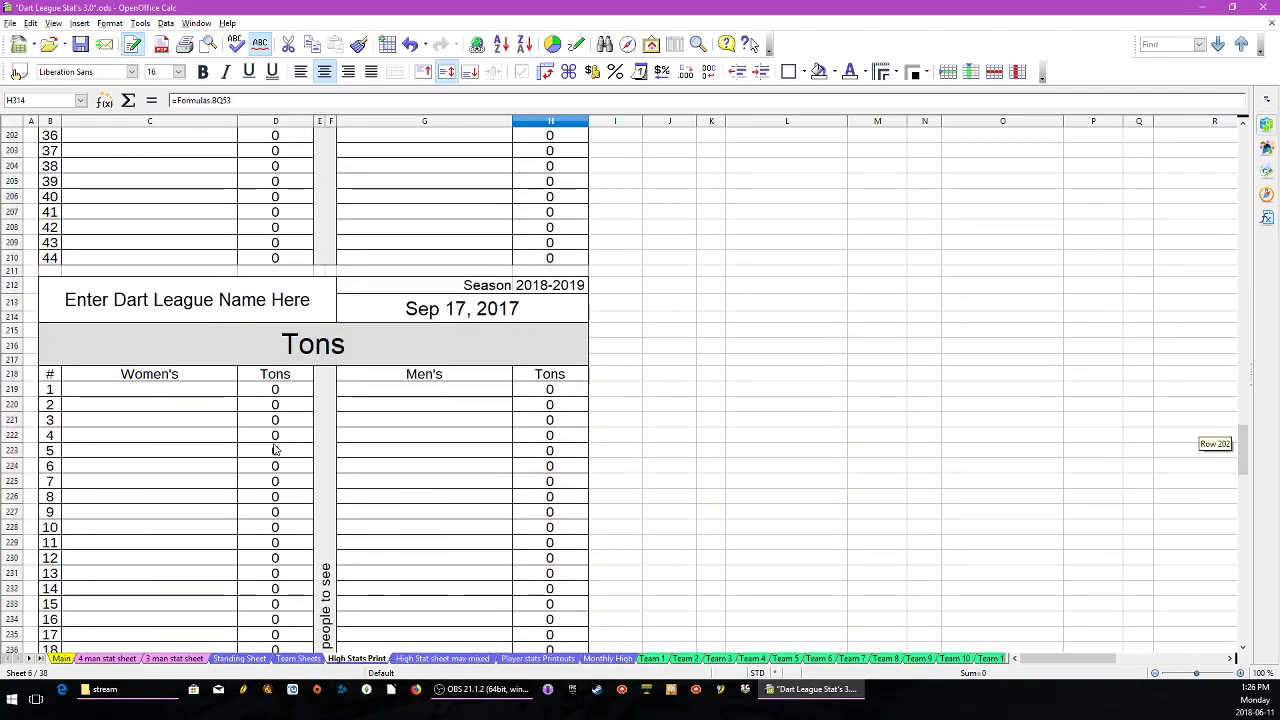
{"action": "scroll", "coordinate": [275, 448], "scroll_direction": "down", "scroll_amount": 12}
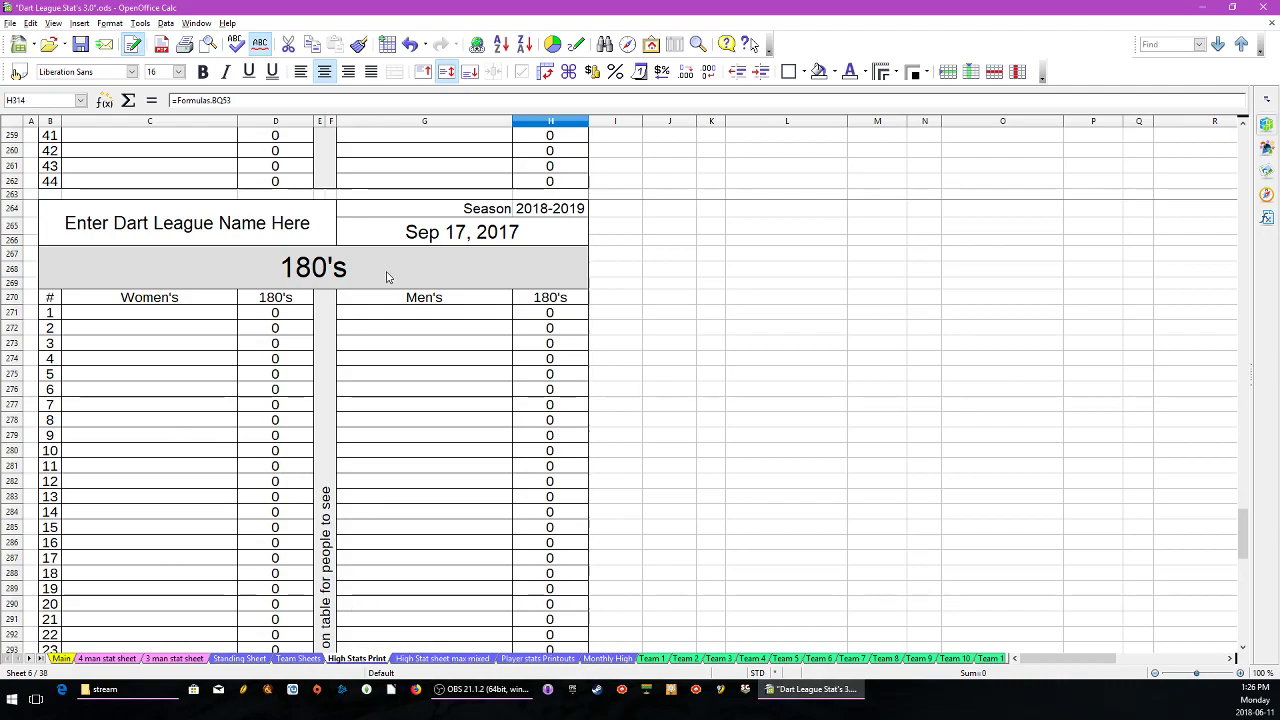
{"action": "scroll", "coordinate": [406, 519], "scroll_direction": "down", "scroll_amount": 3}
{"action": "scroll", "coordinate": [406, 519], "scroll_direction": "down", "scroll_amount": 7}
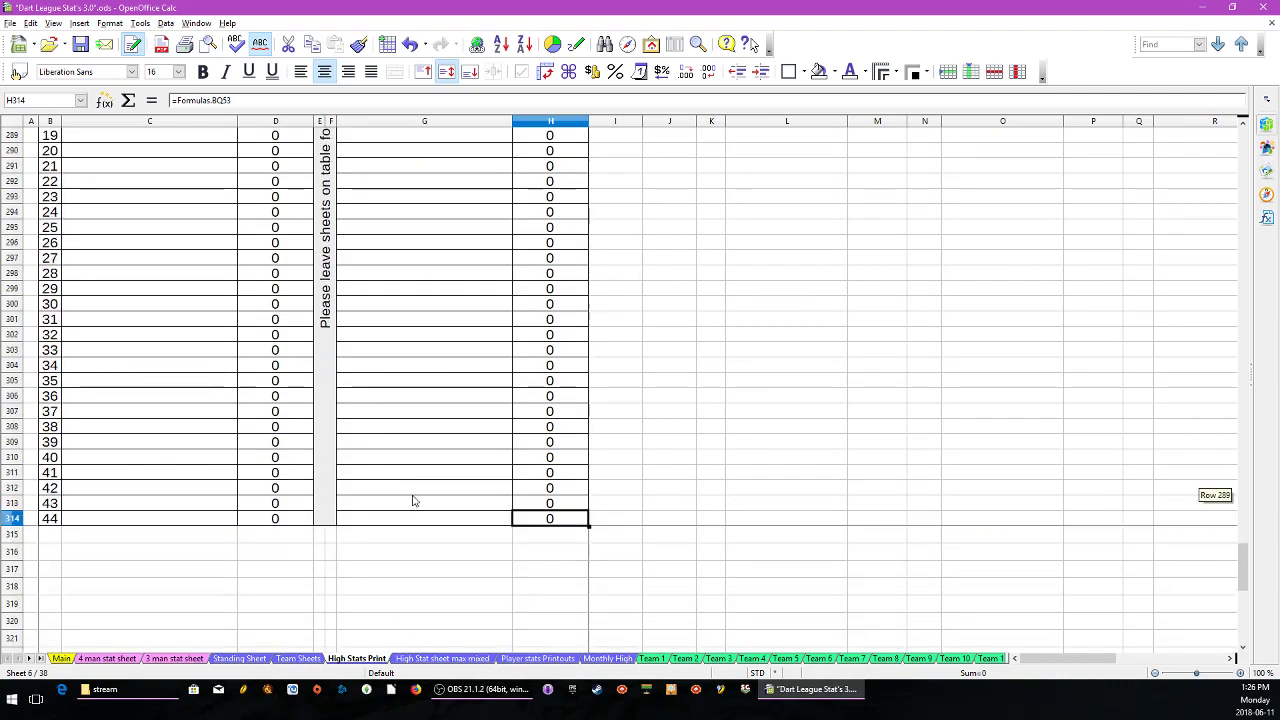
- Look over the High Average list on the High Stat sheet max mixed sheet and compare it with the High Stats Print sheet
{"action": "left_click", "coordinate": [420, 659]}
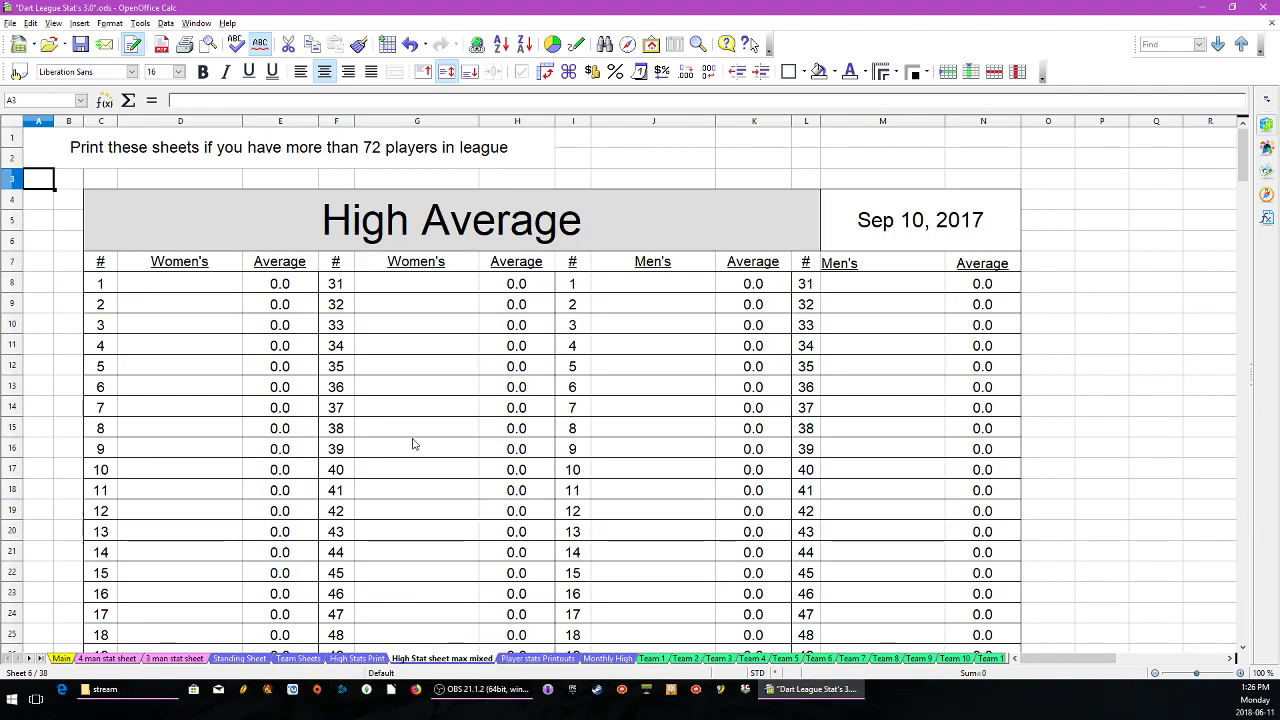
{"action": "scroll", "coordinate": [600, 360], "scroll_direction": "down", "scroll_amount": 10}
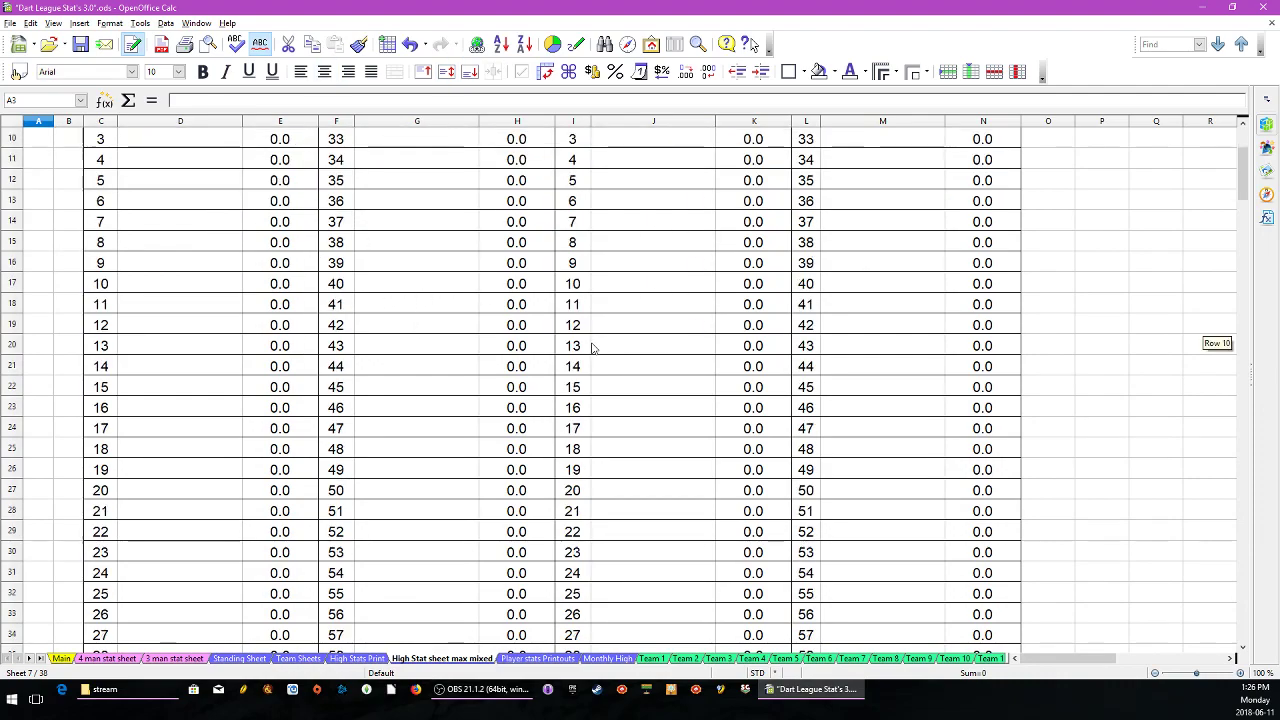
{"action": "scroll", "coordinate": [590, 373], "scroll_direction": "up", "scroll_amount": 10}
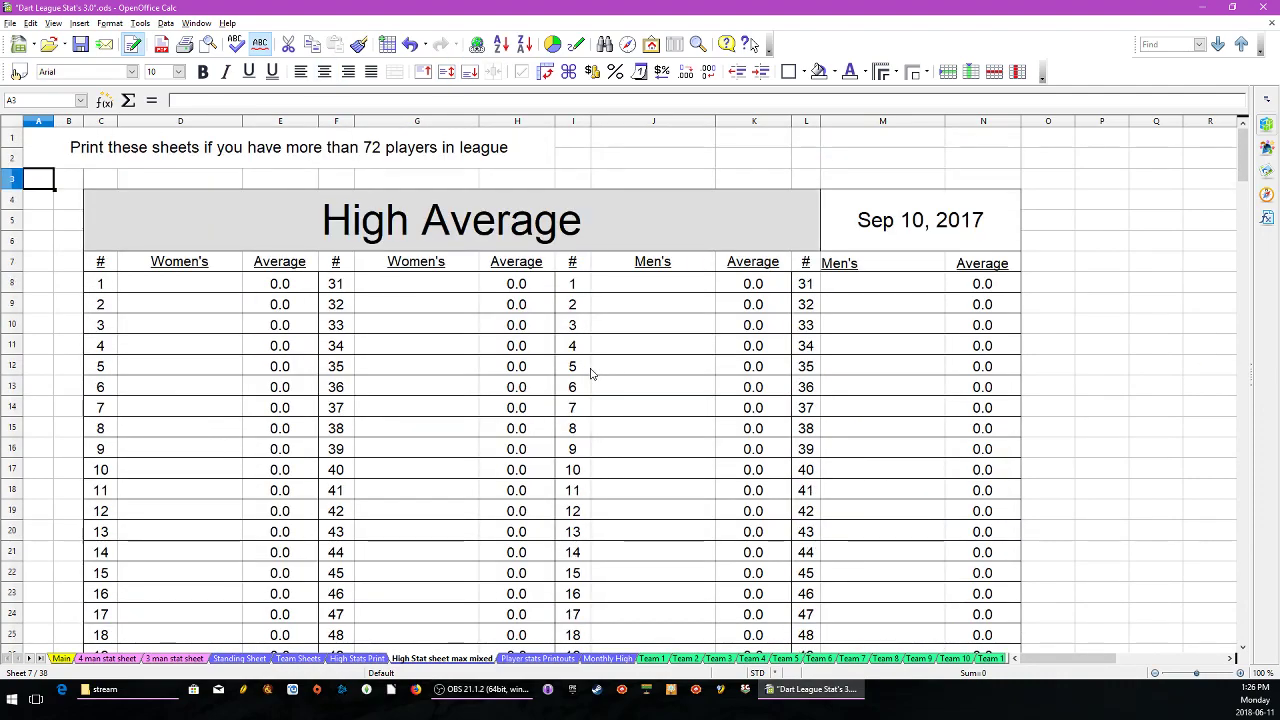
{"action": "left_click", "coordinate": [358, 659]}
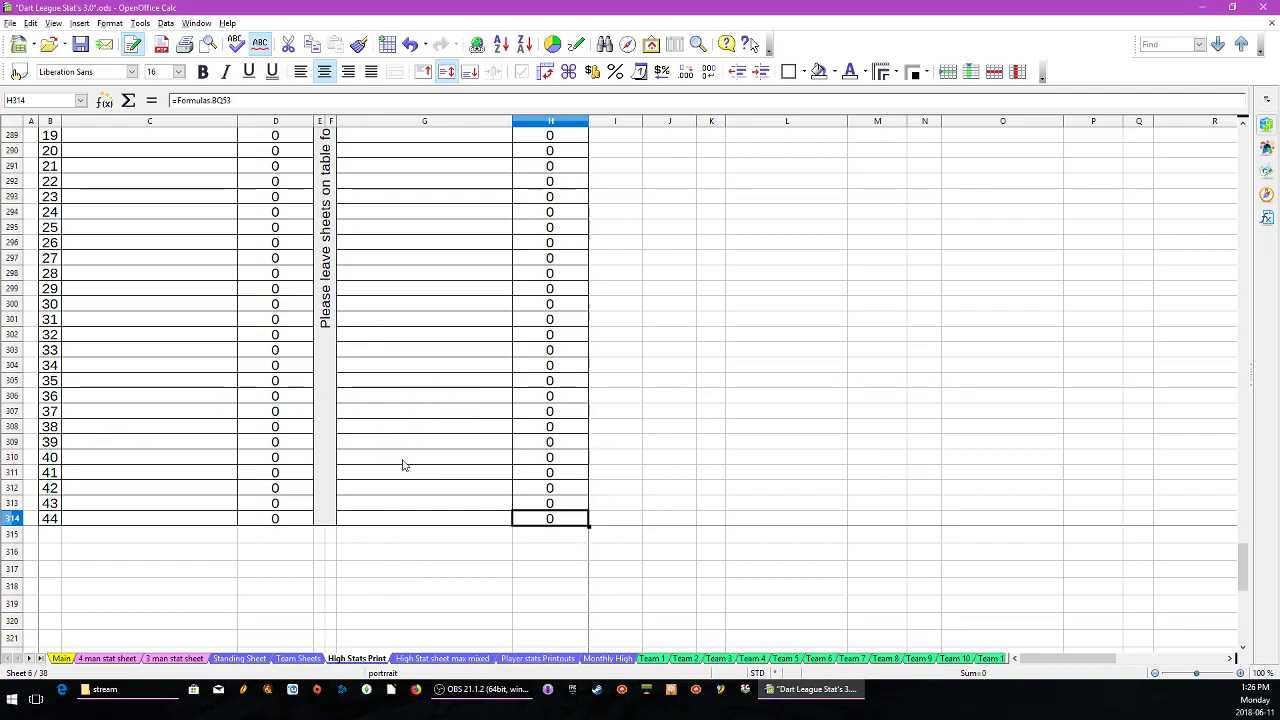
{"action": "left_click", "coordinate": [424, 659]}
- Open the Player stats Printouts sheet and look through its print preview pages up to the Monthly High Shots page
{"action": "left_click", "coordinate": [532, 659]}
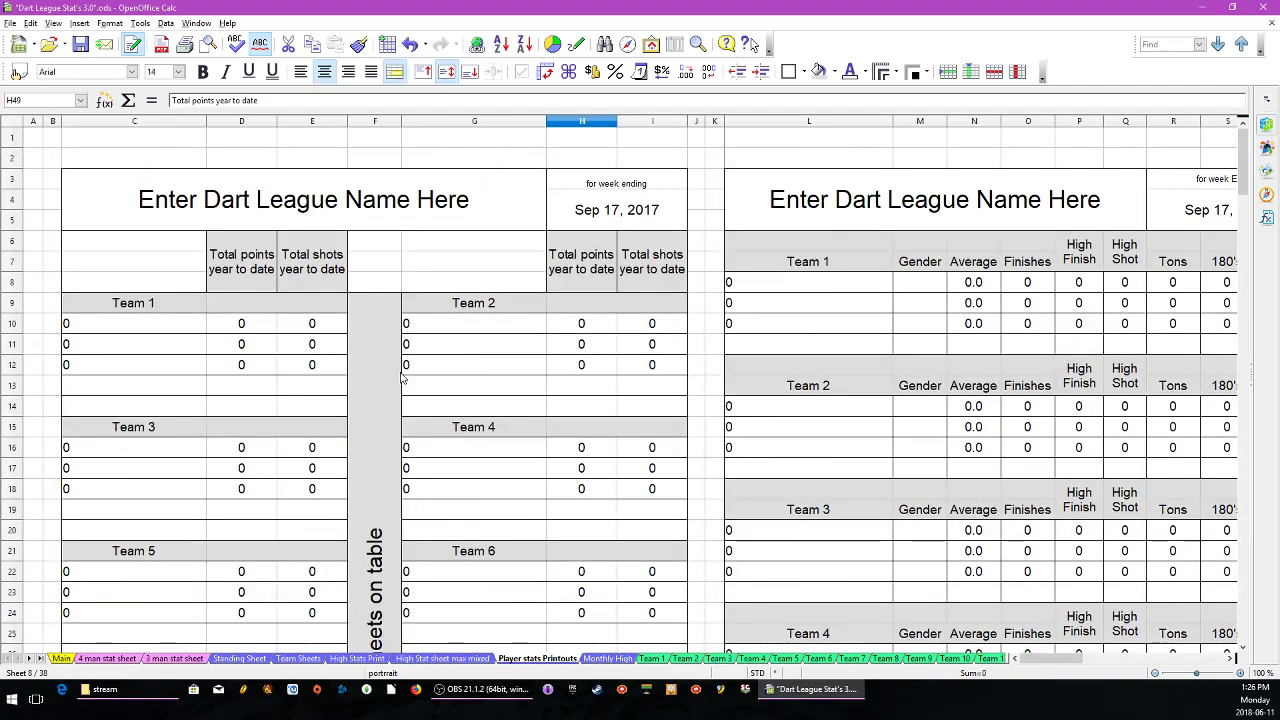
{"action": "left_click", "coordinate": [208, 45]}
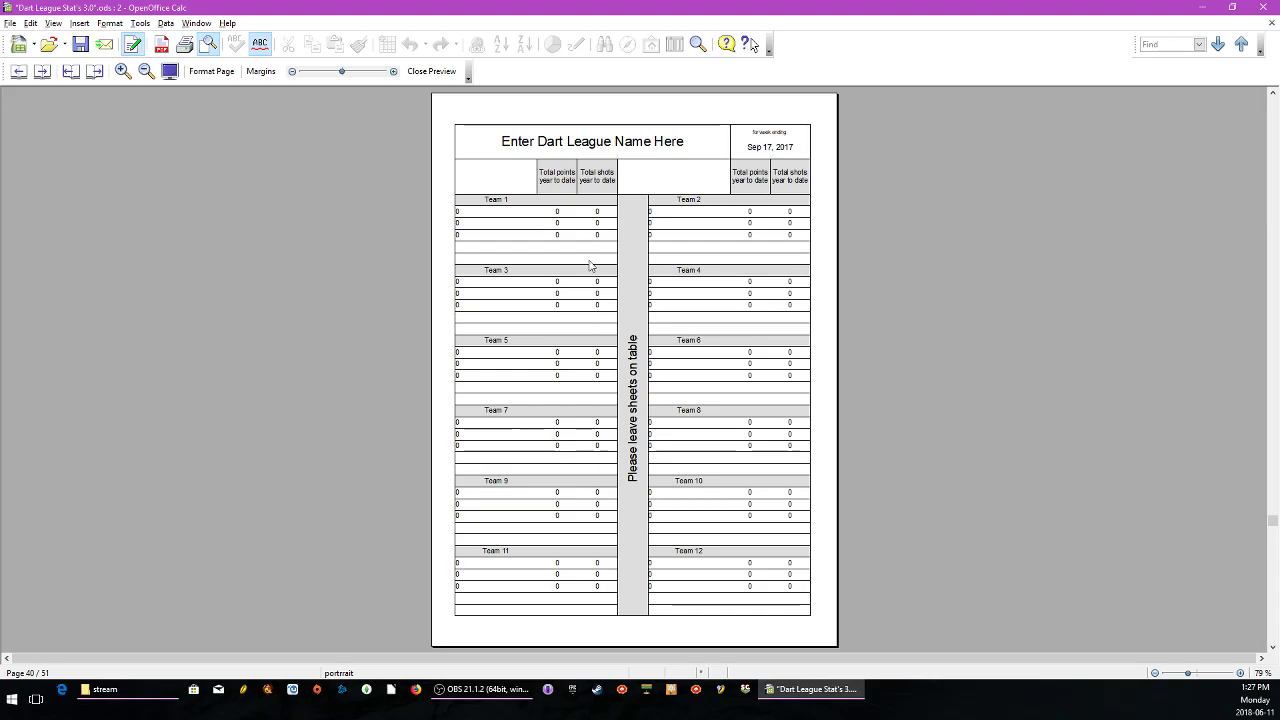
{"action": "scroll", "coordinate": [590, 265], "scroll_direction": "down", "scroll_amount": 2}
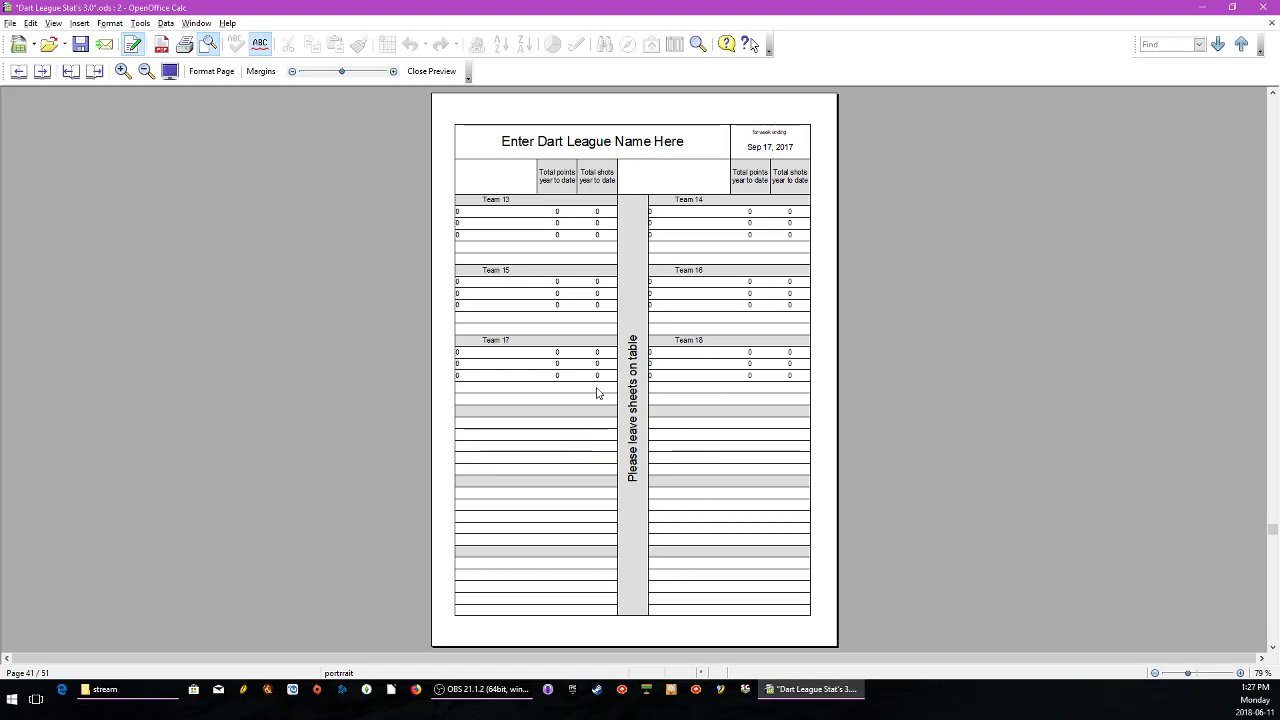
{"action": "scroll", "coordinate": [590, 330], "scroll_direction": "down", "scroll_amount": 1}
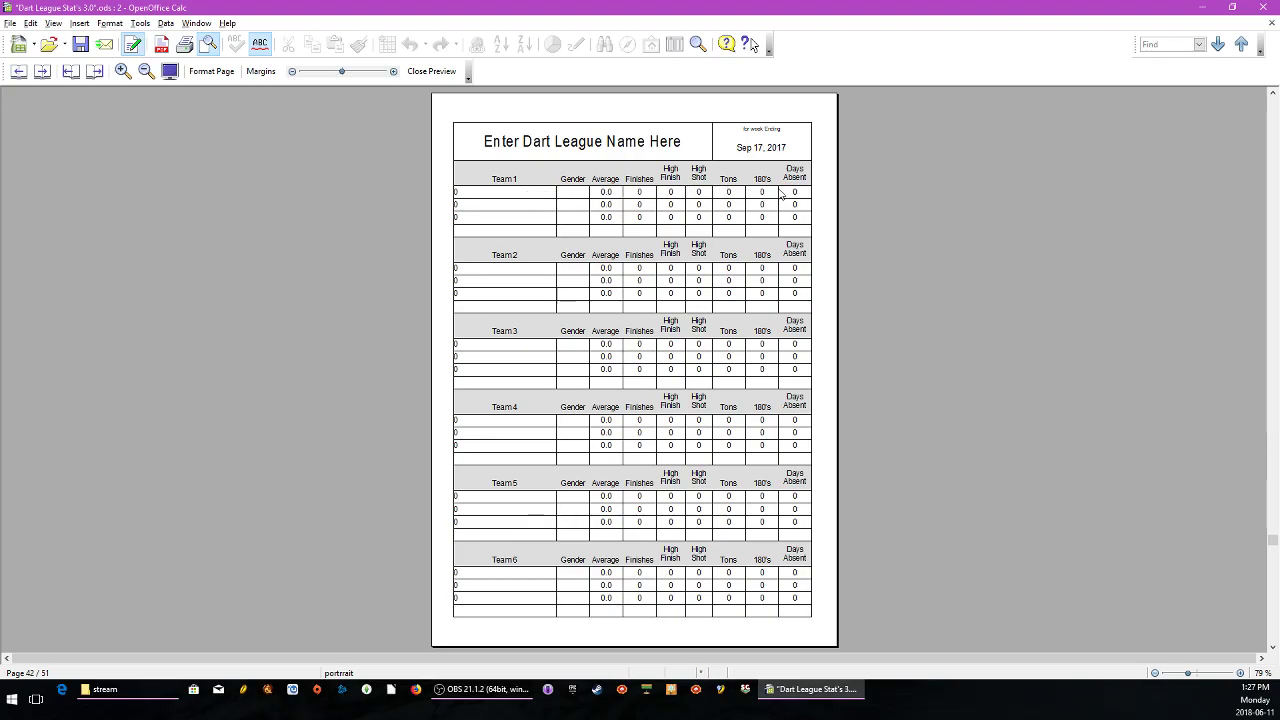
{"action": "scroll", "coordinate": [505, 230], "scroll_direction": "down", "scroll_amount": 3}
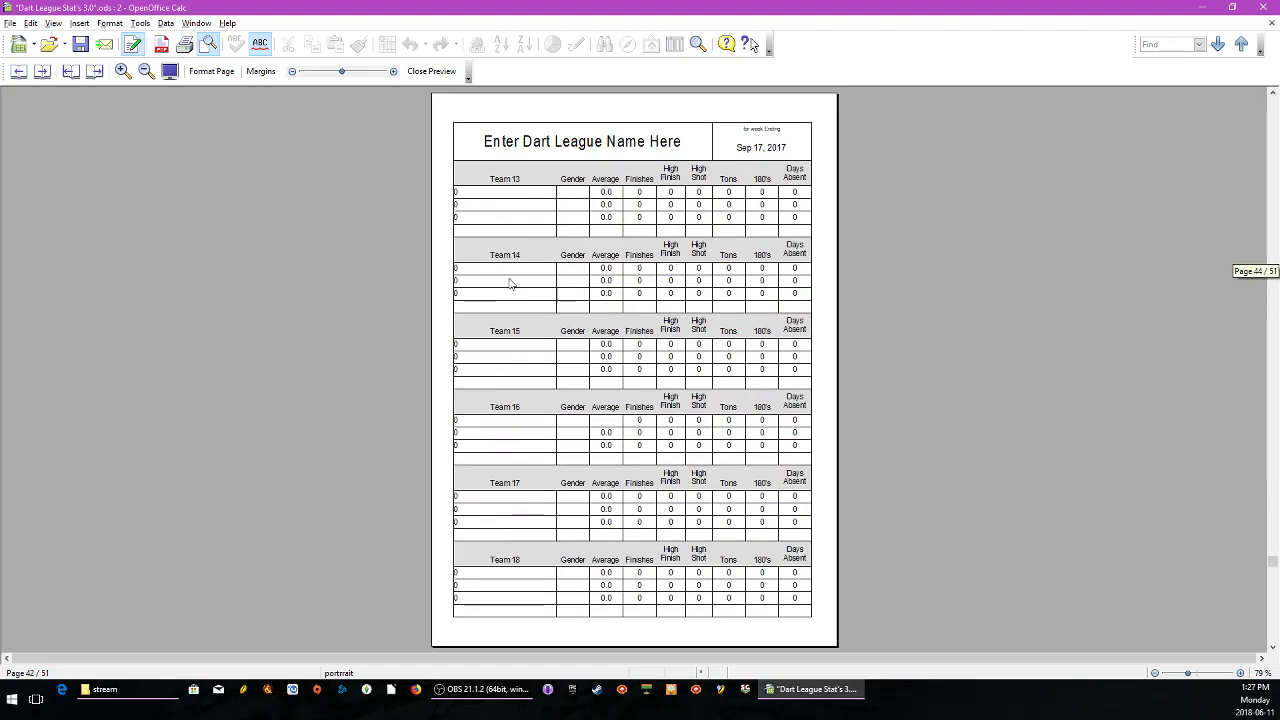
{"action": "scroll", "coordinate": [521, 290], "scroll_direction": "up", "scroll_amount": 1}
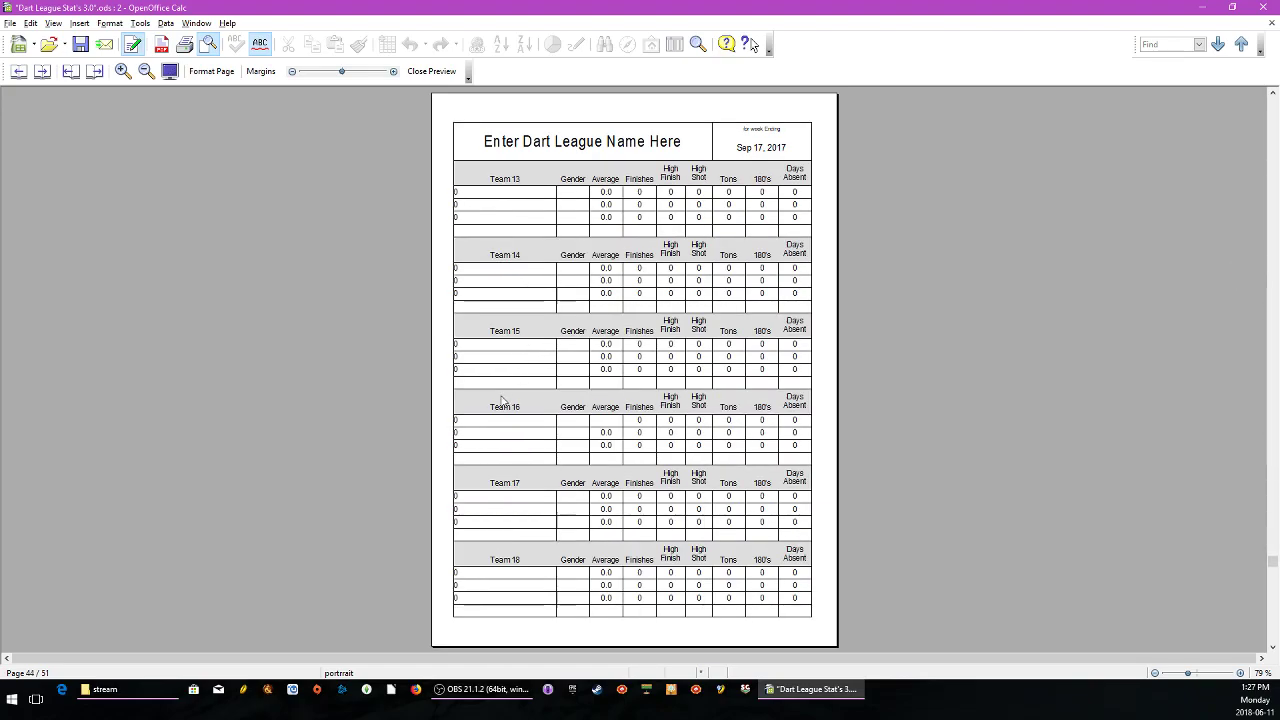
{"action": "scroll", "coordinate": [508, 602], "scroll_direction": "down", "scroll_amount": 1}
{"action": "scroll", "coordinate": [500, 289], "scroll_direction": "down", "scroll_amount": 1}
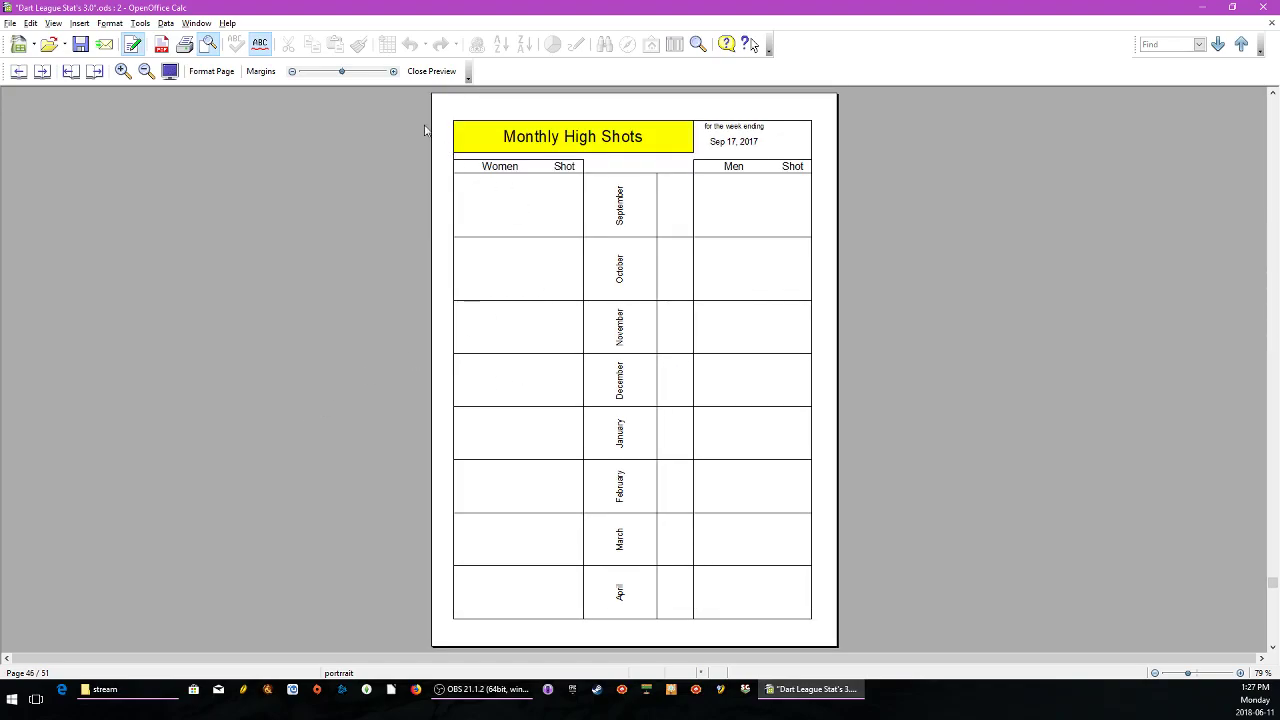
- Close the print preview and look through the months on the Monthly High sheet
{"action": "left_click", "coordinate": [425, 72]}
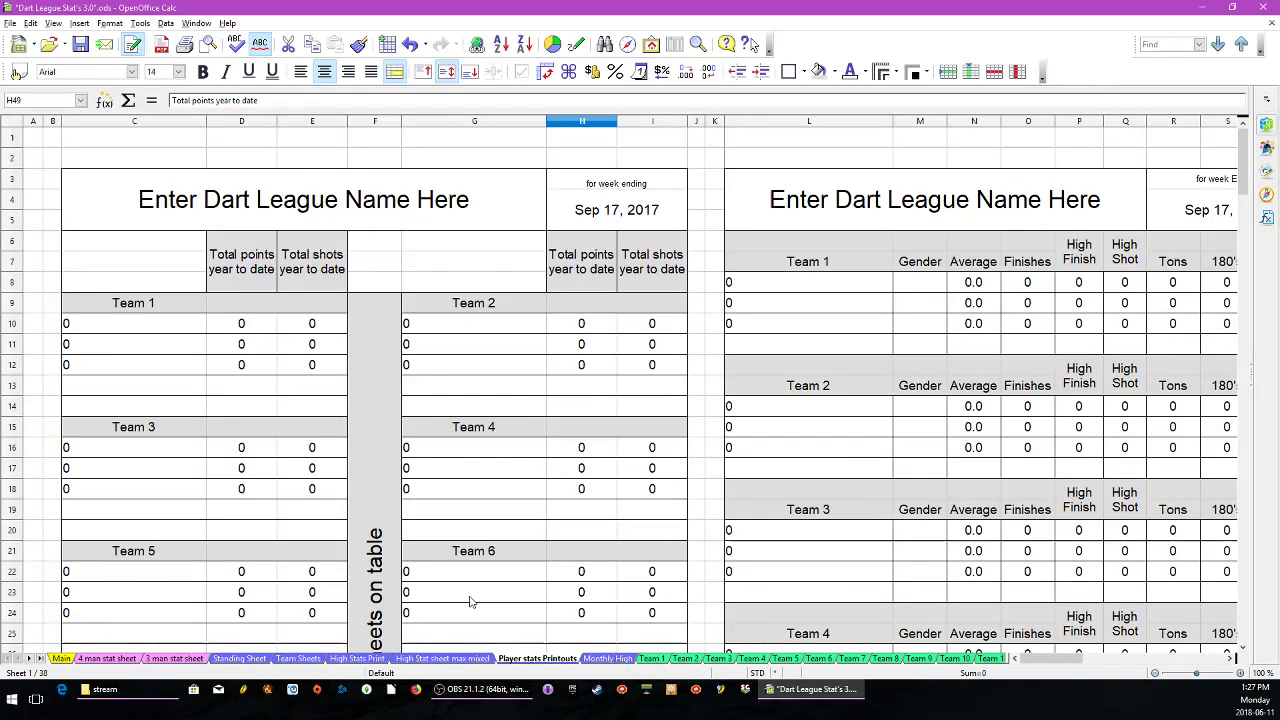
{"action": "left_click", "coordinate": [612, 659]}
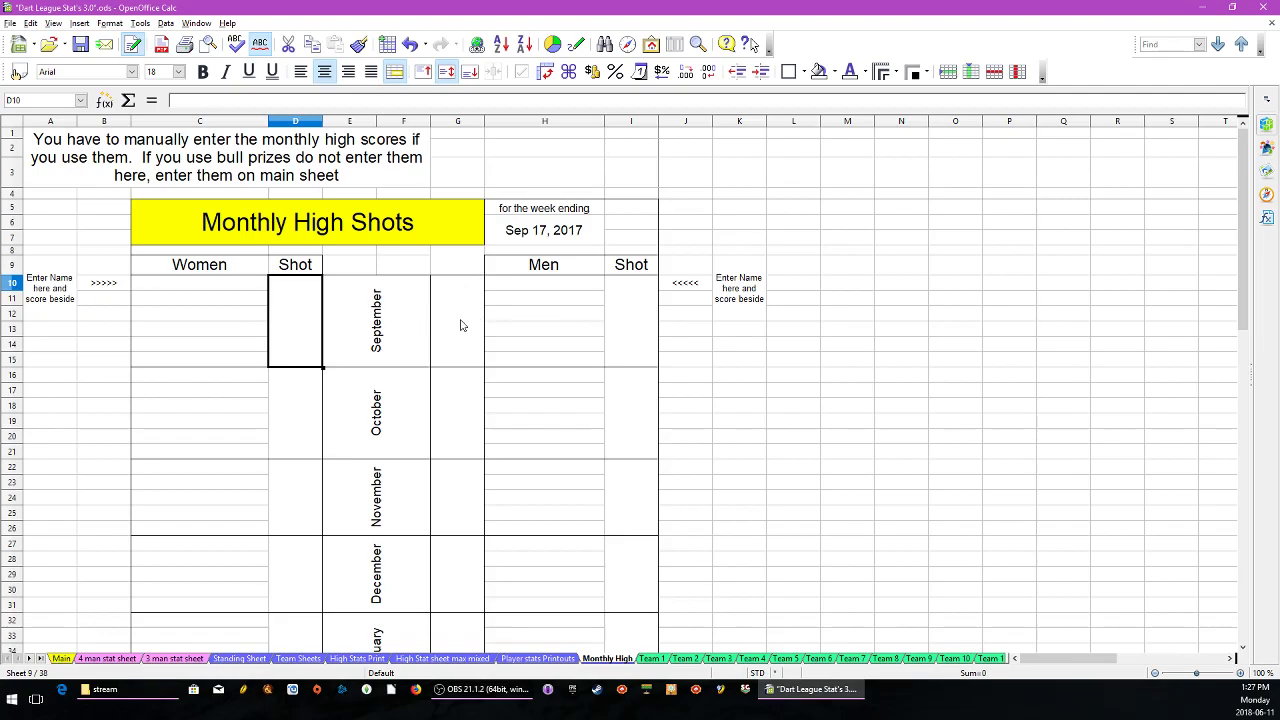
{"action": "scroll", "coordinate": [410, 485], "scroll_direction": "down", "scroll_amount": 6}
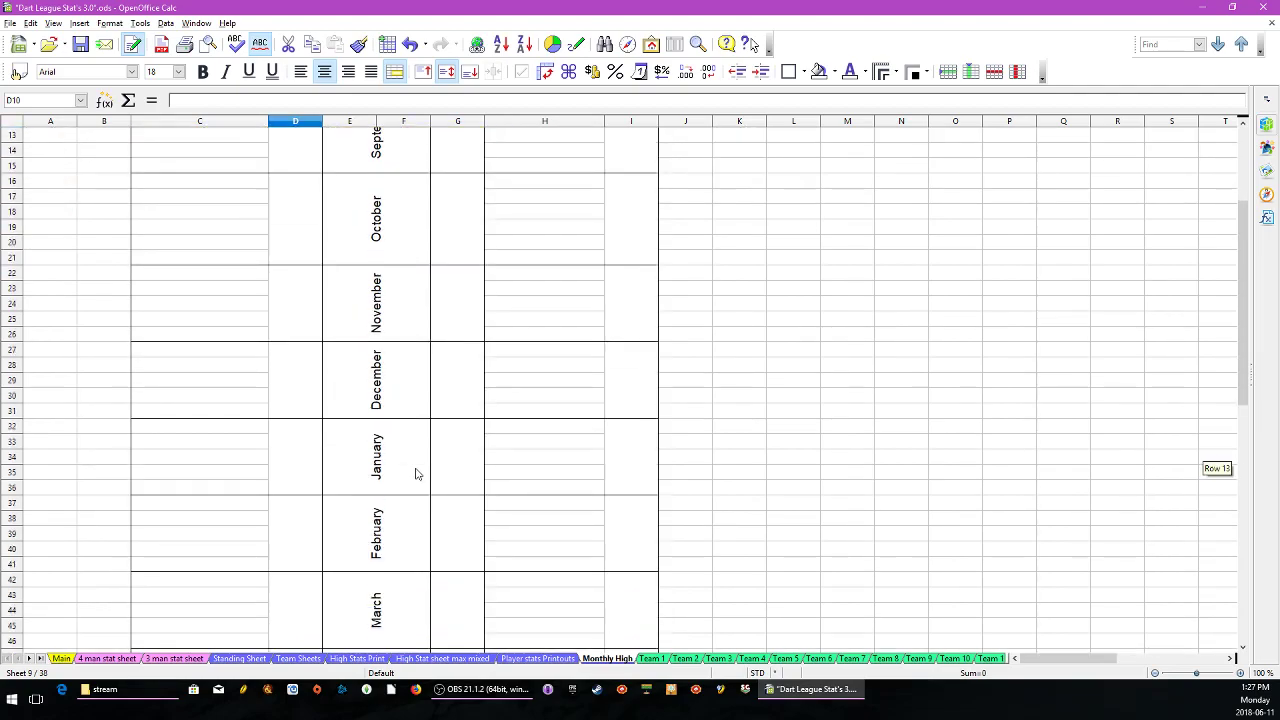
{"action": "scroll", "coordinate": [427, 401], "scroll_direction": "up", "scroll_amount": 6}
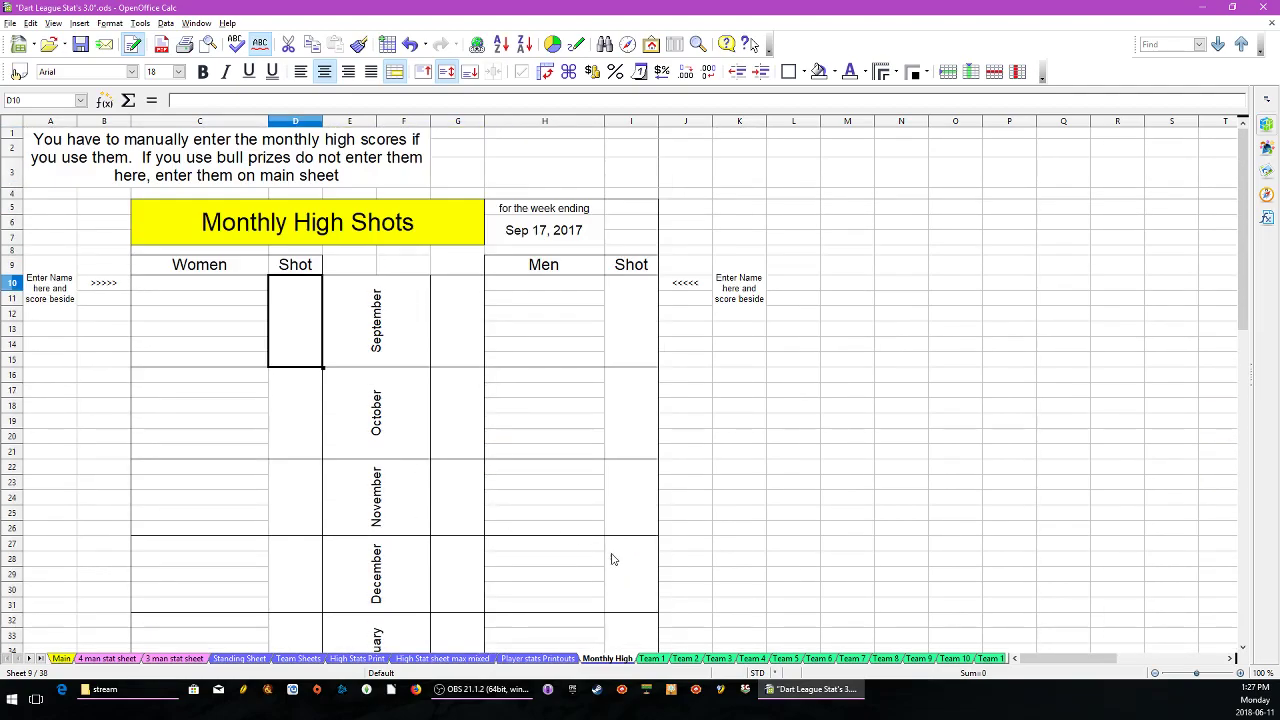
- Open the Team 1 sheet and look over its Week 1 game score grid and player absent box
{"action": "left_click", "coordinate": [651, 658]}
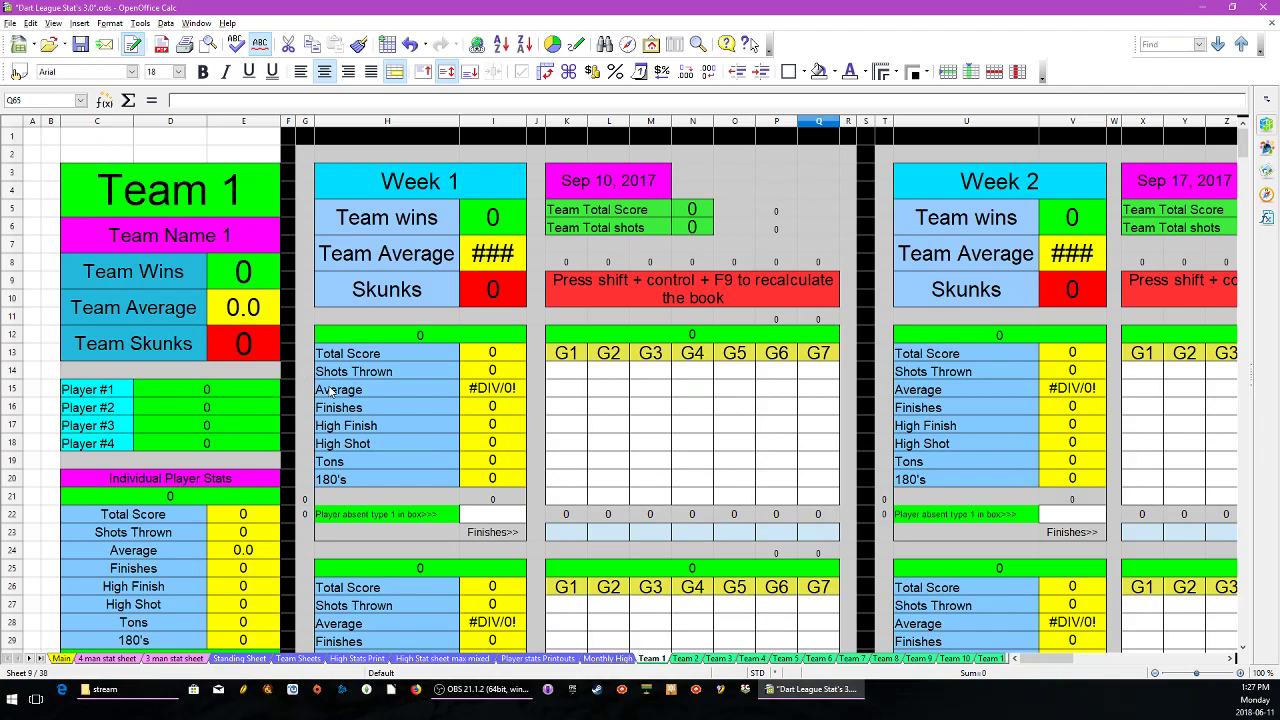
{"action": "left_click", "coordinate": [572, 393]}
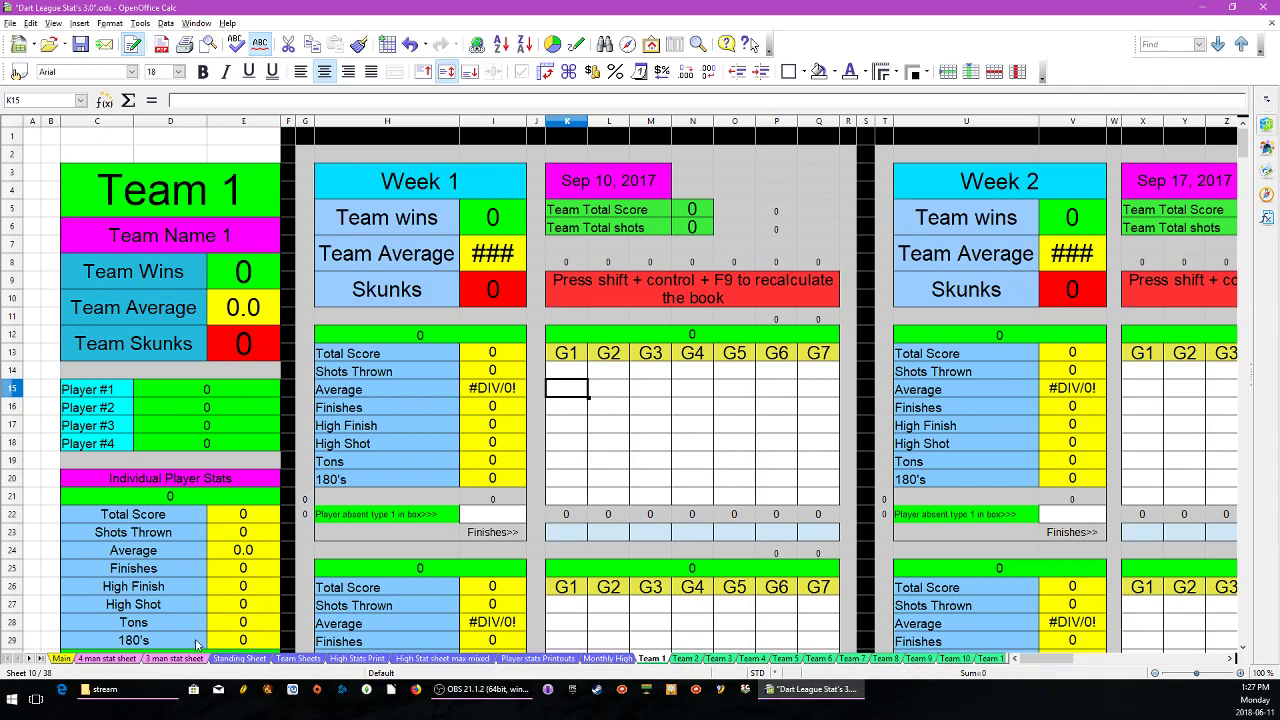
{"action": "left_click", "coordinate": [41, 658]}
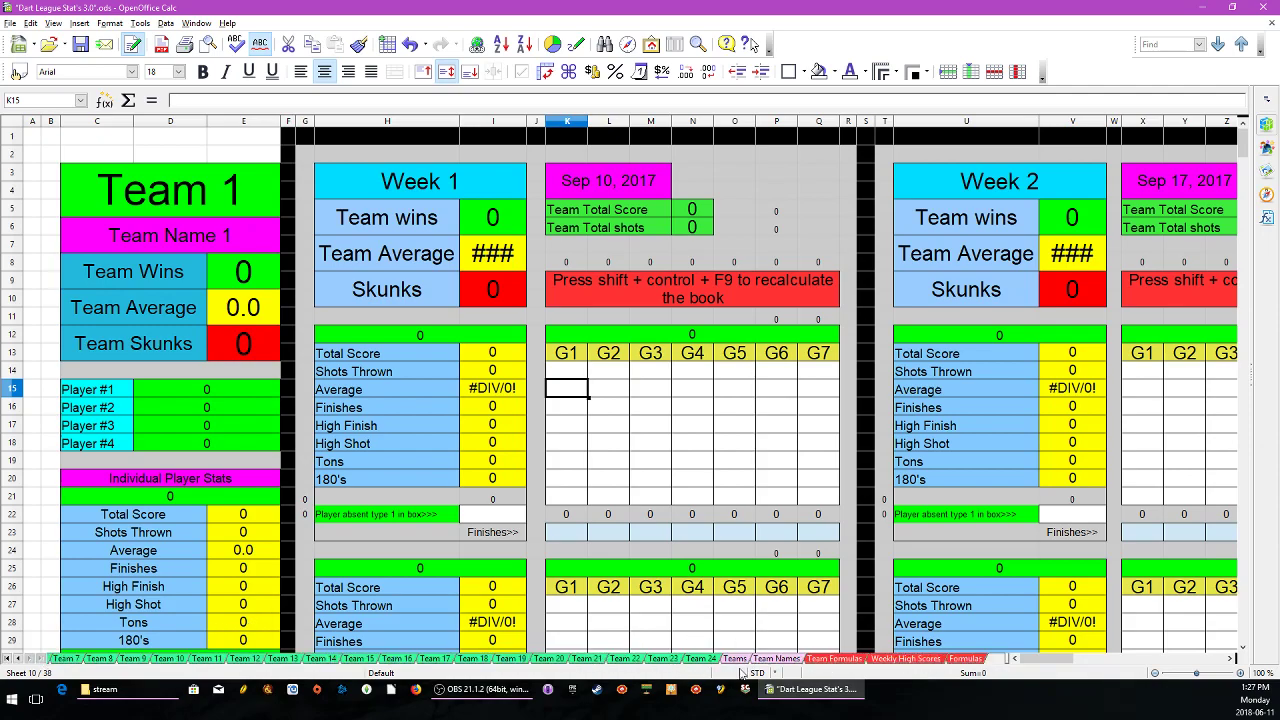
{"action": "left_click", "coordinate": [18, 659]}
{"action": "left_click", "coordinate": [8, 659]}
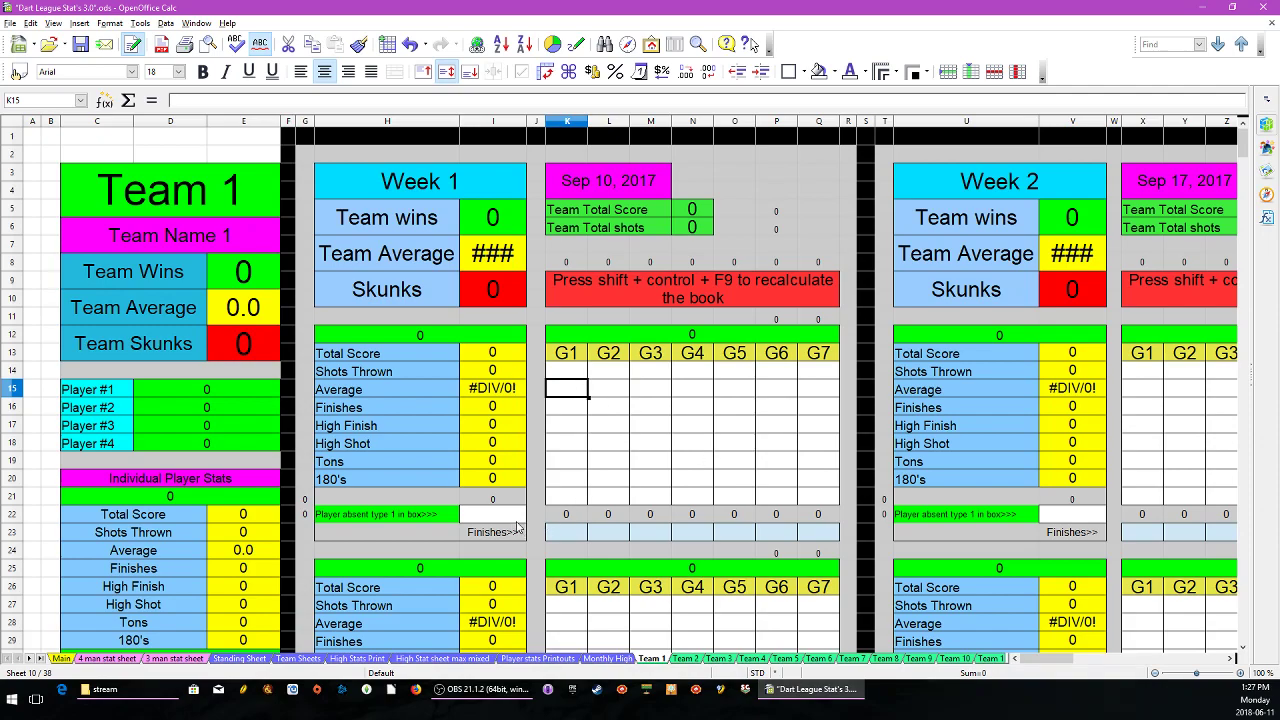
{"action": "left_click", "coordinate": [503, 515]}
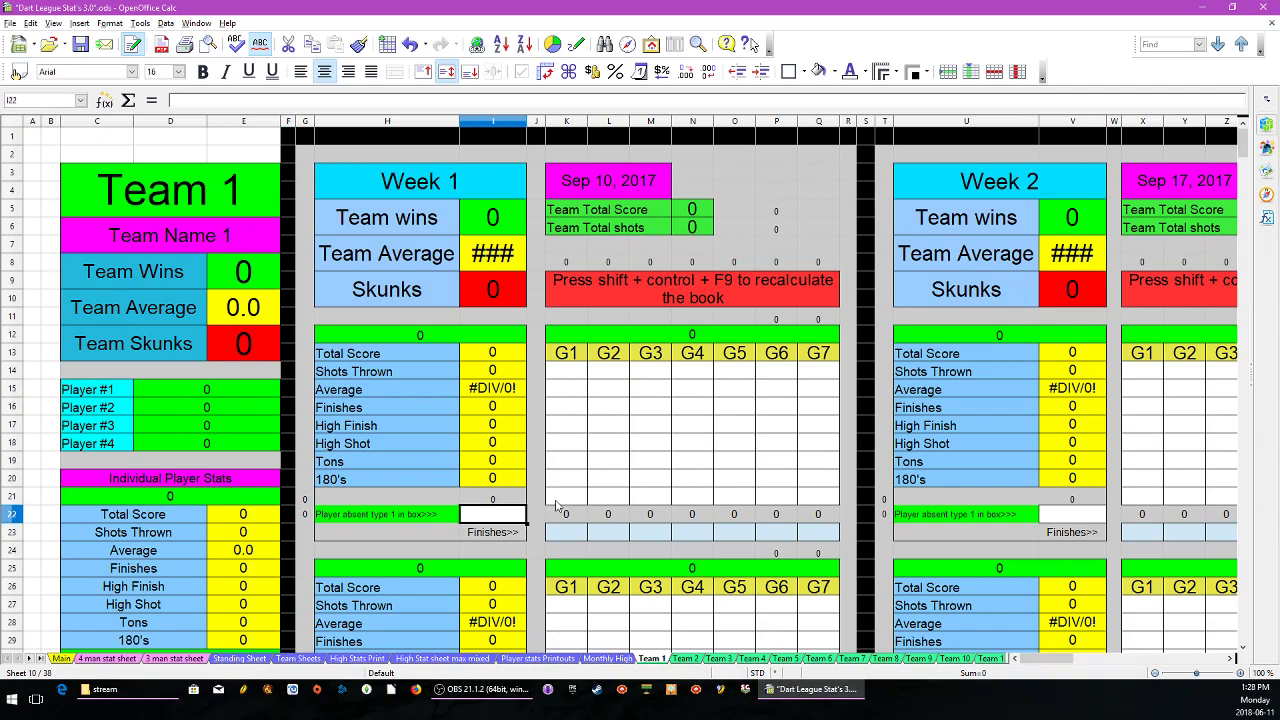
{"action": "left_click", "coordinate": [577, 372]}
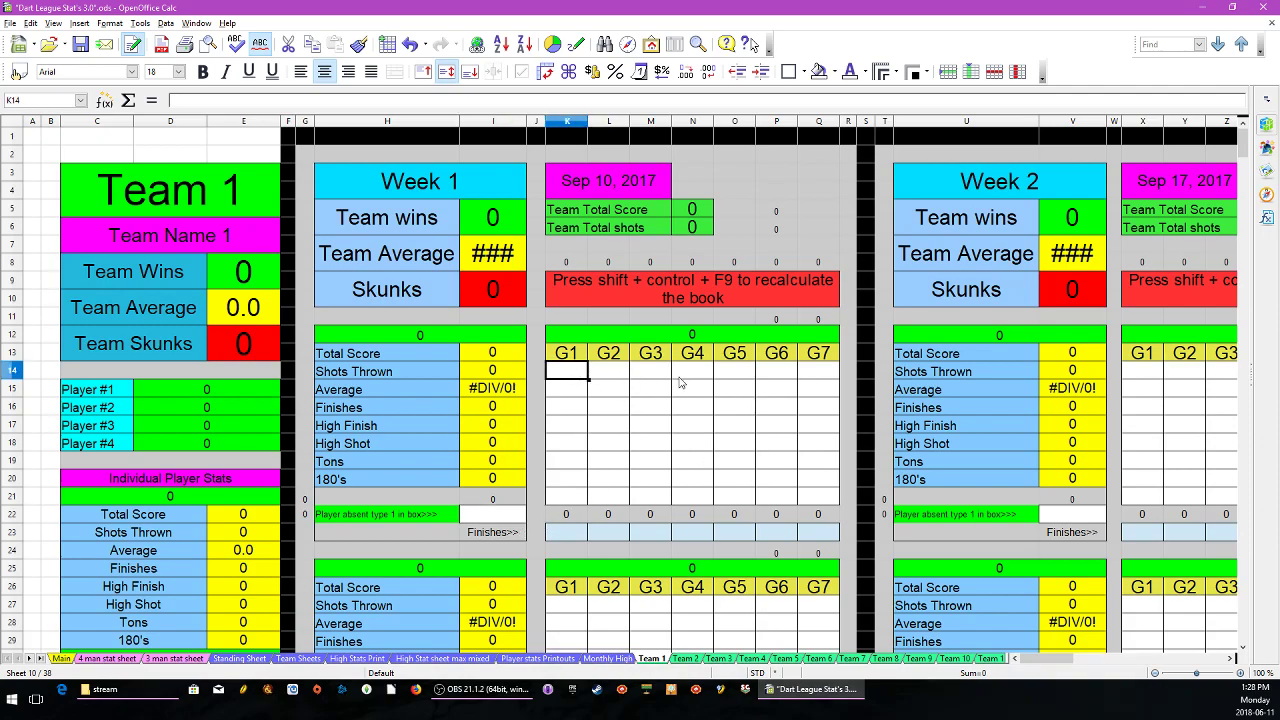
- Look through Team 1's individual player stats and weekly score blocks down to the 501 game check section
{"action": "scroll", "coordinate": [723, 410], "scroll_direction": "down", "scroll_amount": 1}
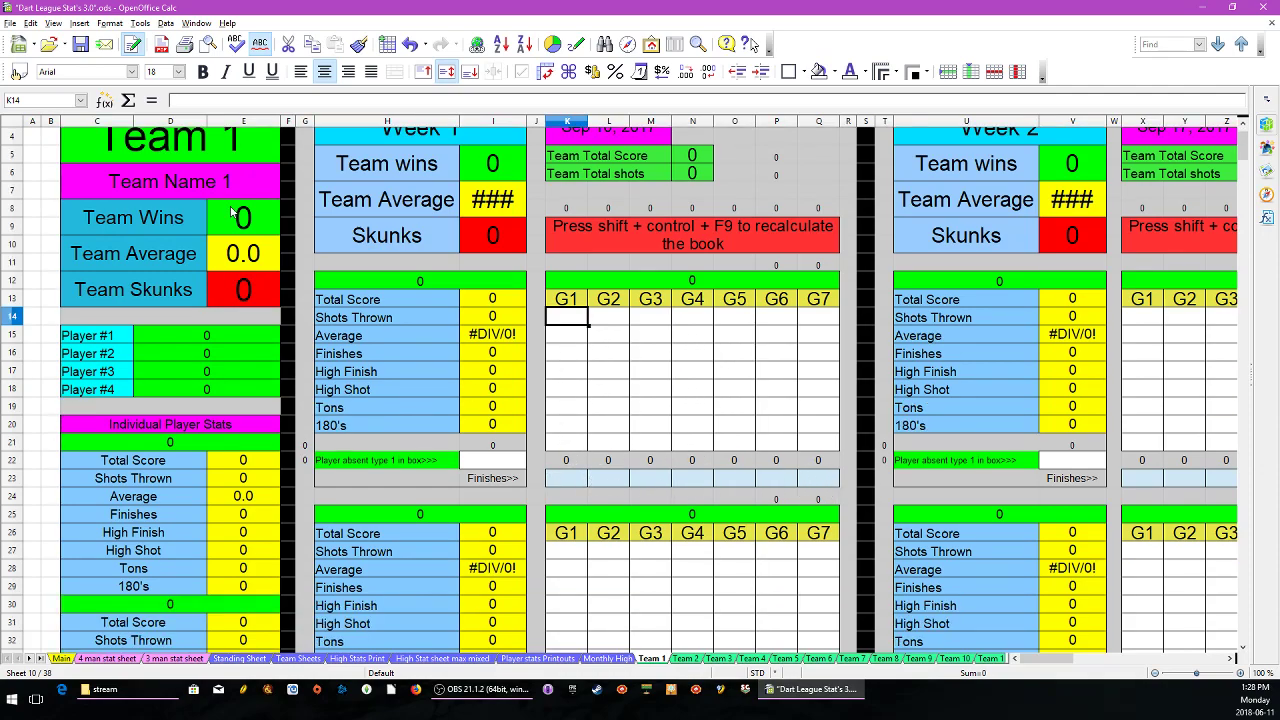
{"action": "scroll", "coordinate": [211, 413], "scroll_direction": "down", "scroll_amount": 4}
{"action": "scroll", "coordinate": [211, 413], "scroll_direction": "down", "scroll_amount": 10}
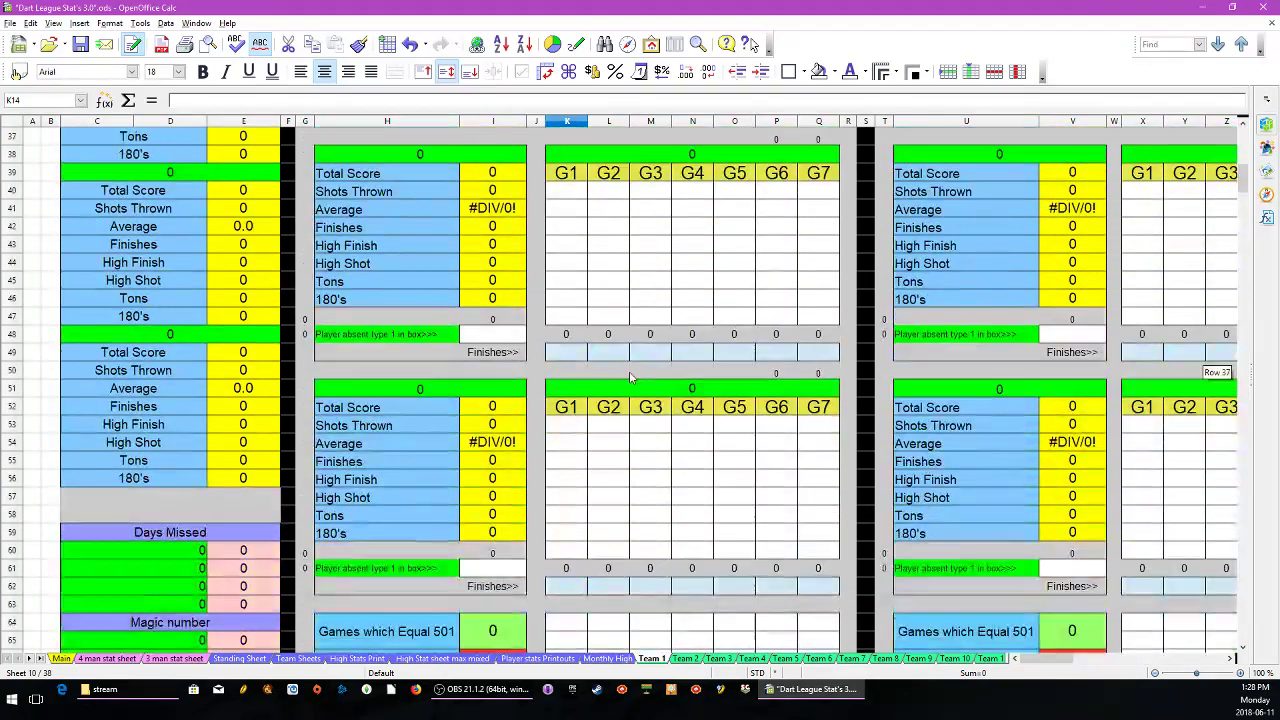
{"action": "scroll", "coordinate": [410, 233], "scroll_direction": "up", "scroll_amount": 7}
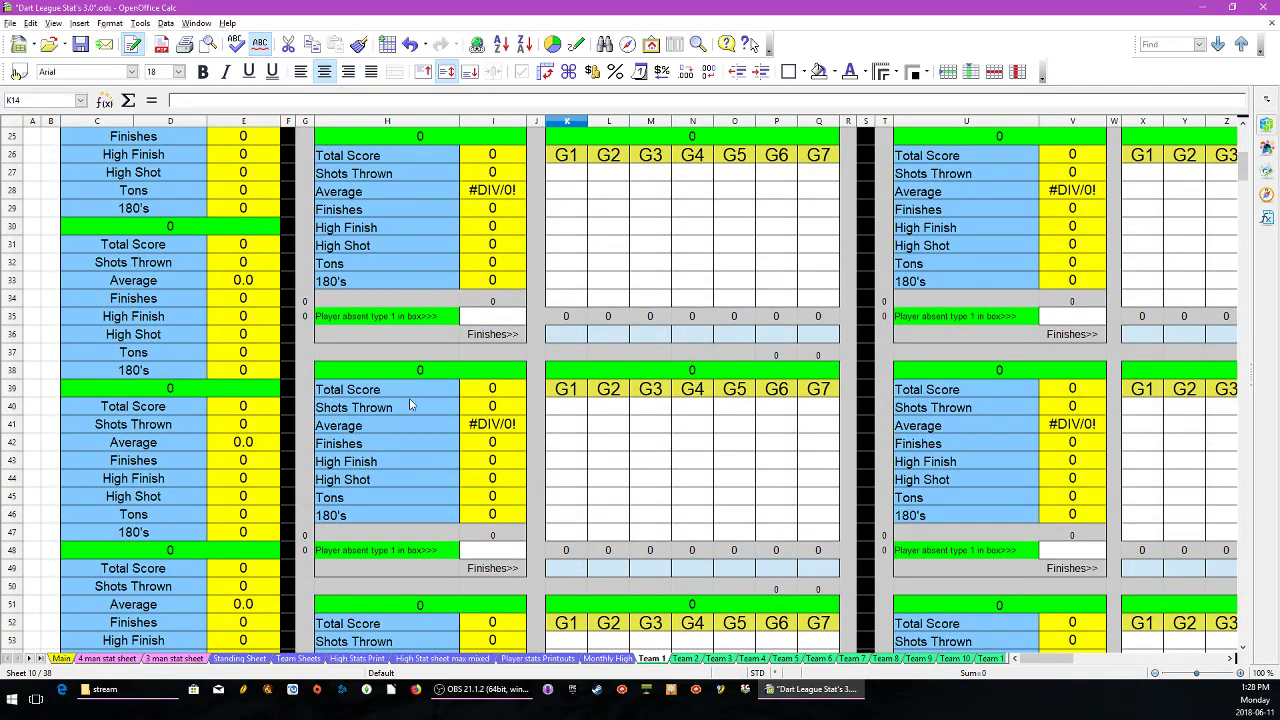
{"action": "scroll", "coordinate": [412, 410], "scroll_direction": "down", "scroll_amount": 7}
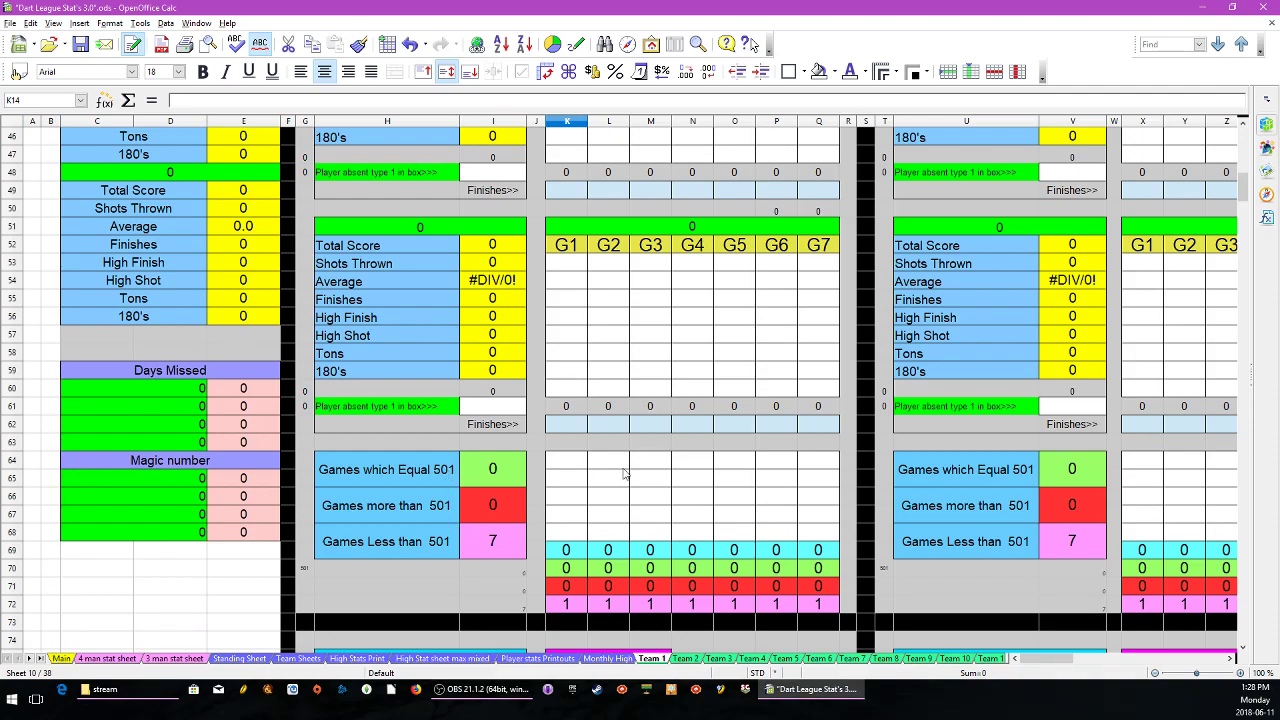
- Enter test scores 301, 501 and 502 for games G1 to G3 in row 64 of Team 1's Week 1 501 check
{"action": "left_click", "coordinate": [564, 462]}
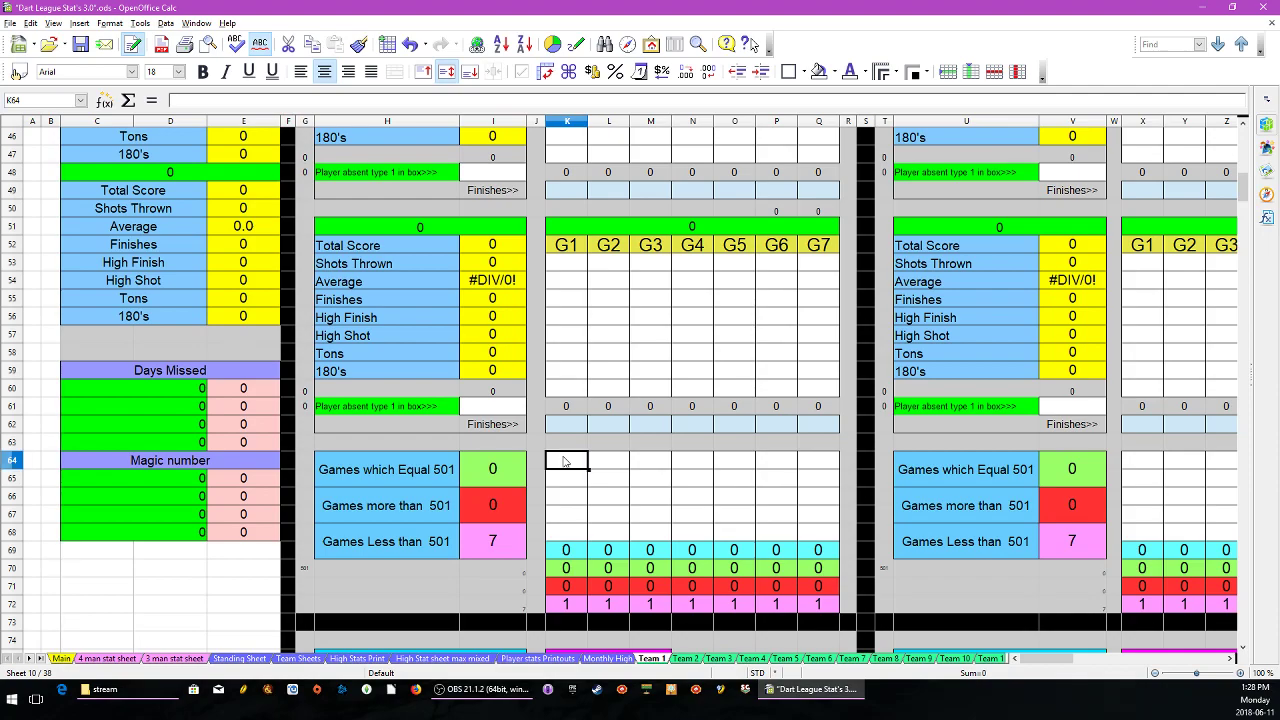
{"action": "type", "text": "301"}
{"action": "key", "text": "Tab"}
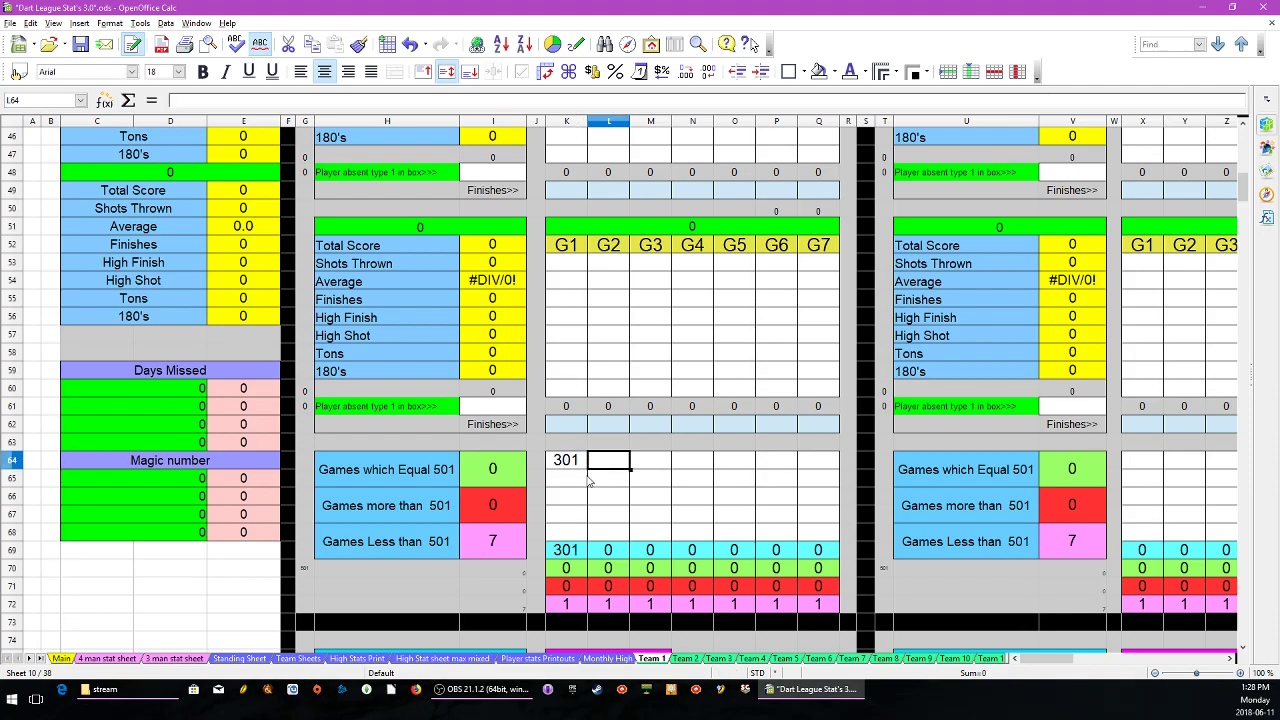
{"action": "type", "text": "501"}
{"action": "key", "text": "Tab"}
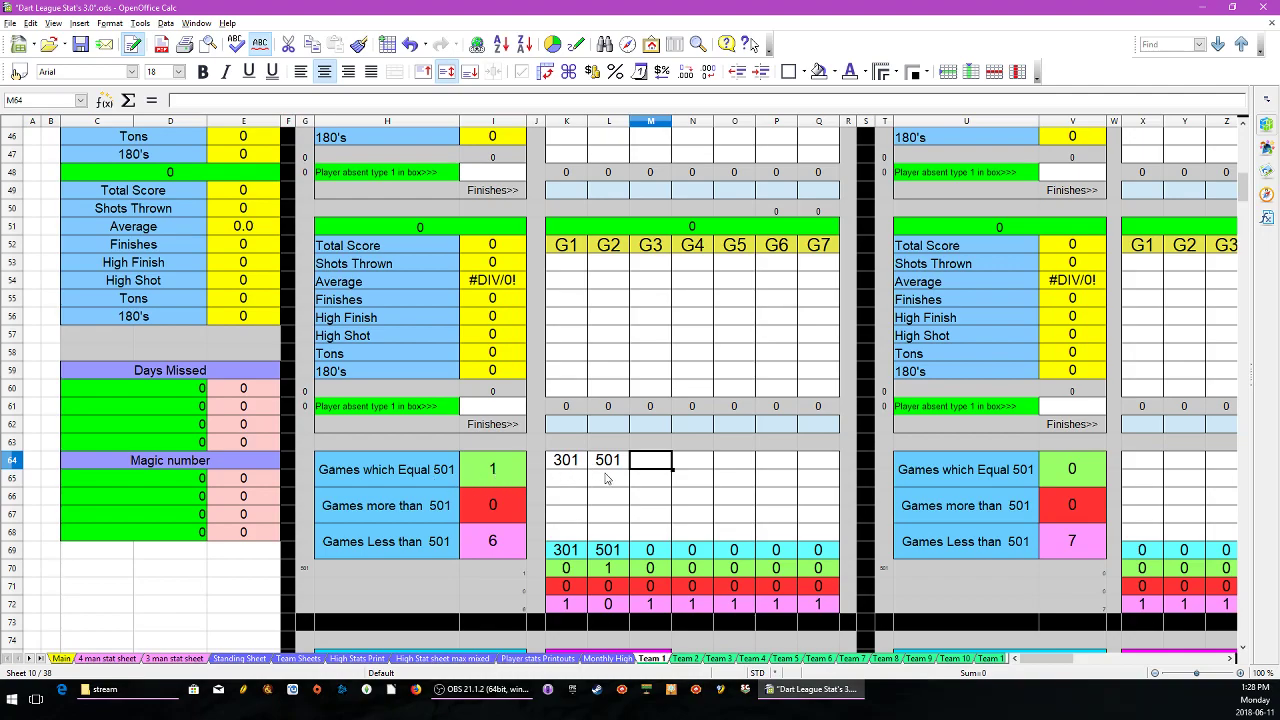
{"action": "type", "text": "502"}
{"action": "key", "text": "Tab"}
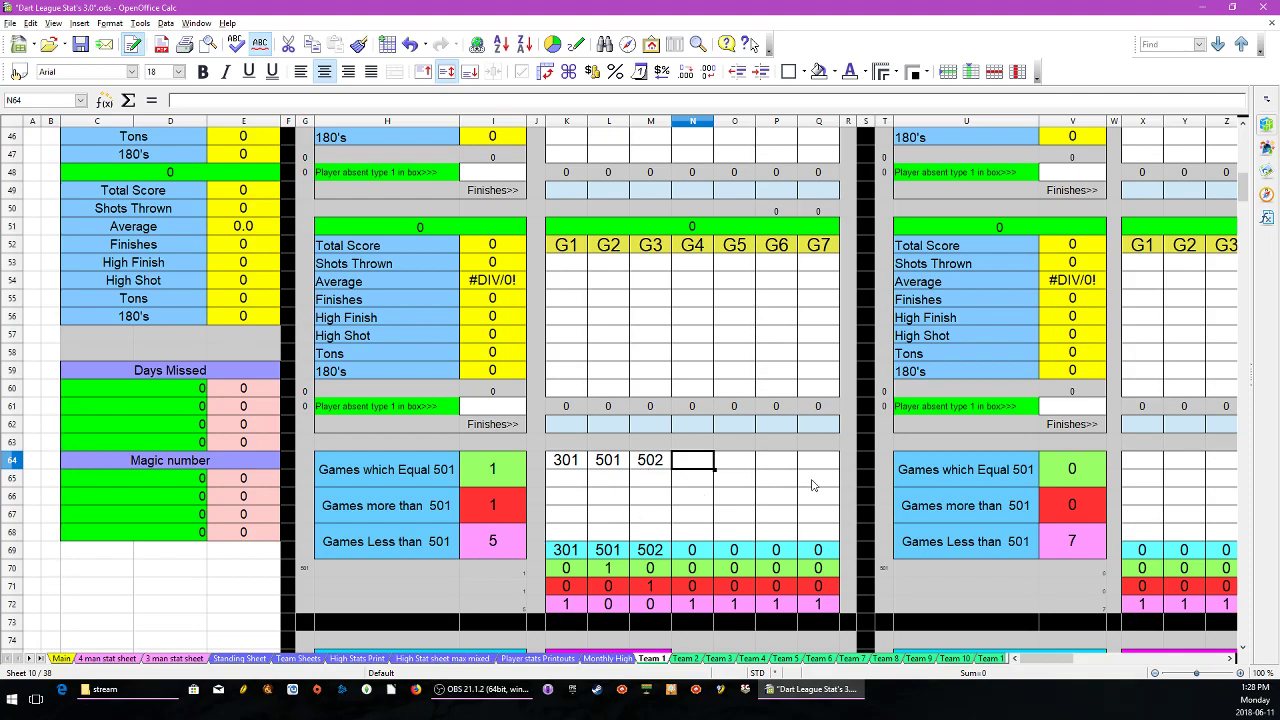
- Clear the three test scores from cells K64 to M64 on the Team 1 sheet
{"action": "left_click_drag", "start_coordinate": [656, 460], "coordinate": [567, 462]}
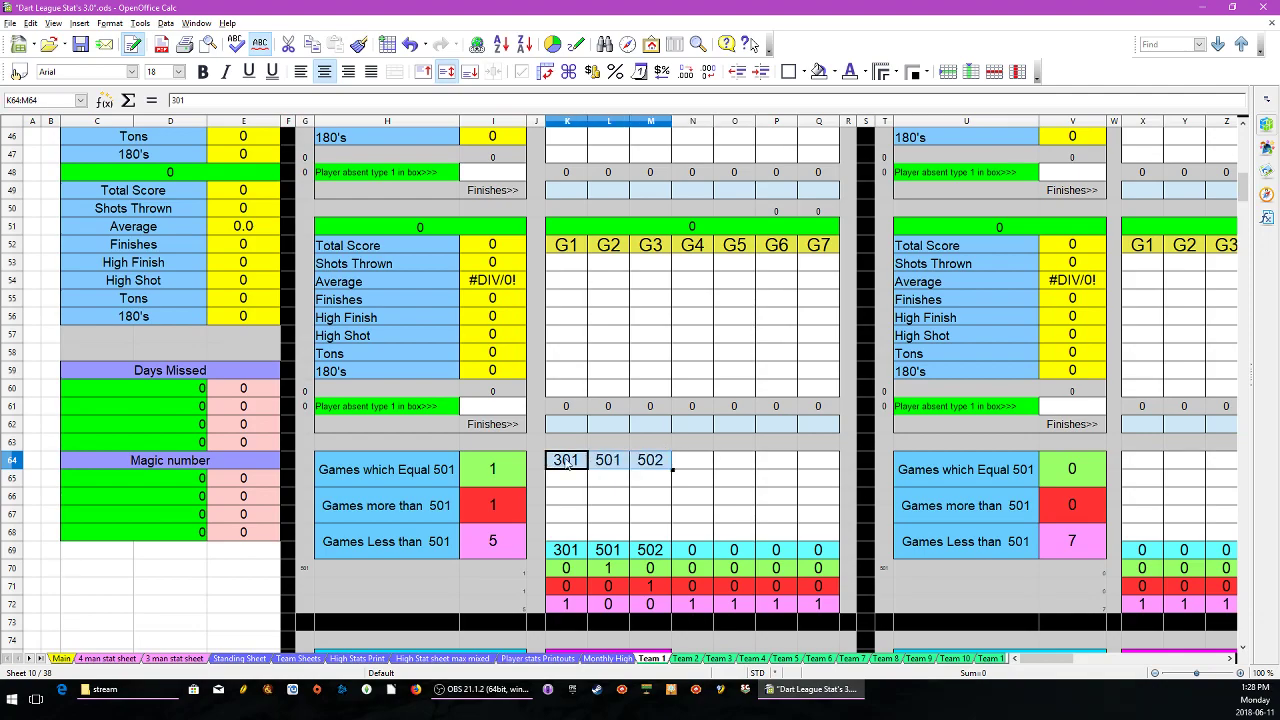
{"action": "key", "text": "Delete"}
{"action": "key", "text": "Return"}
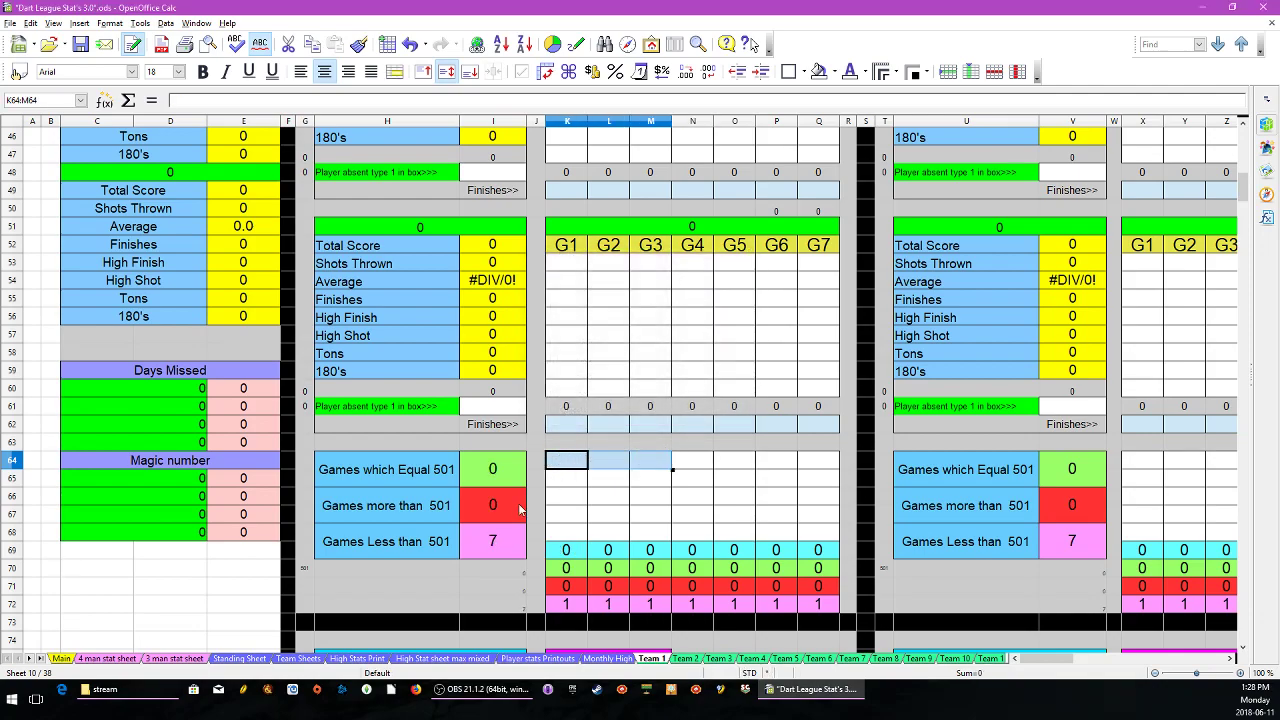
- Look through the scheduled players and notes on the Teams sheet, and open the Team Names print page
{"action": "left_click", "coordinate": [41, 659]}
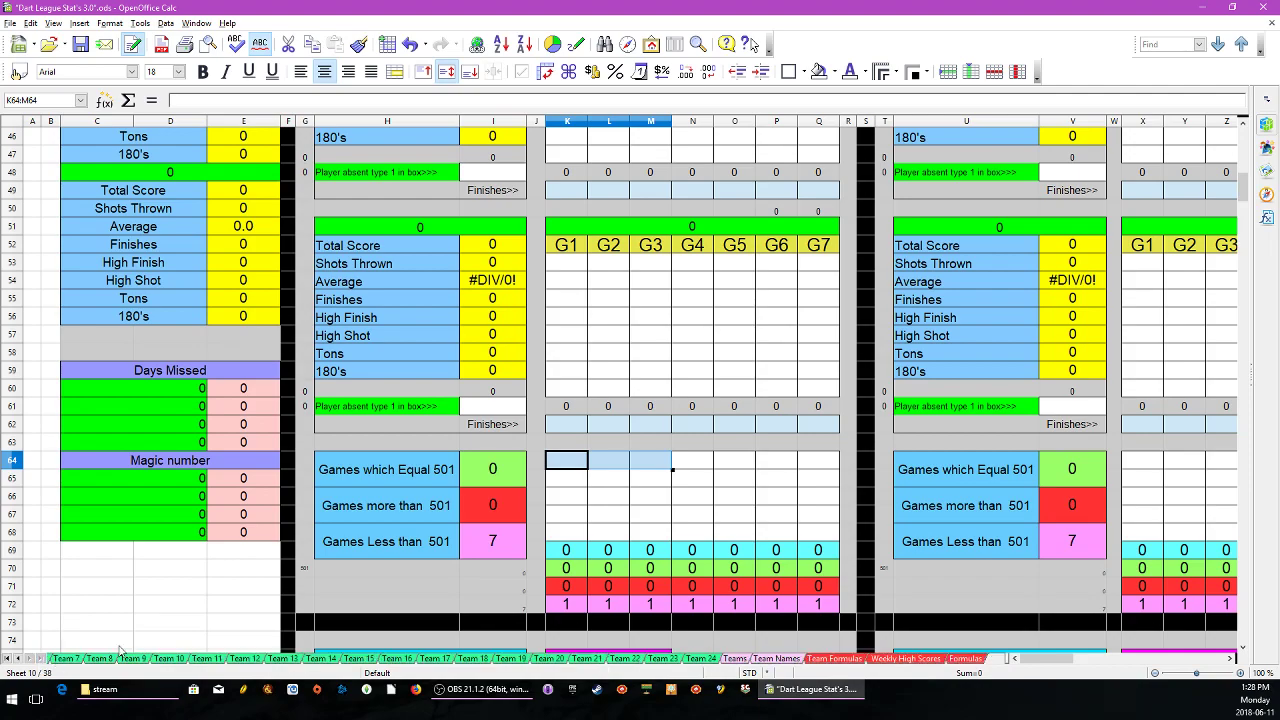
{"action": "left_click", "coordinate": [734, 659]}
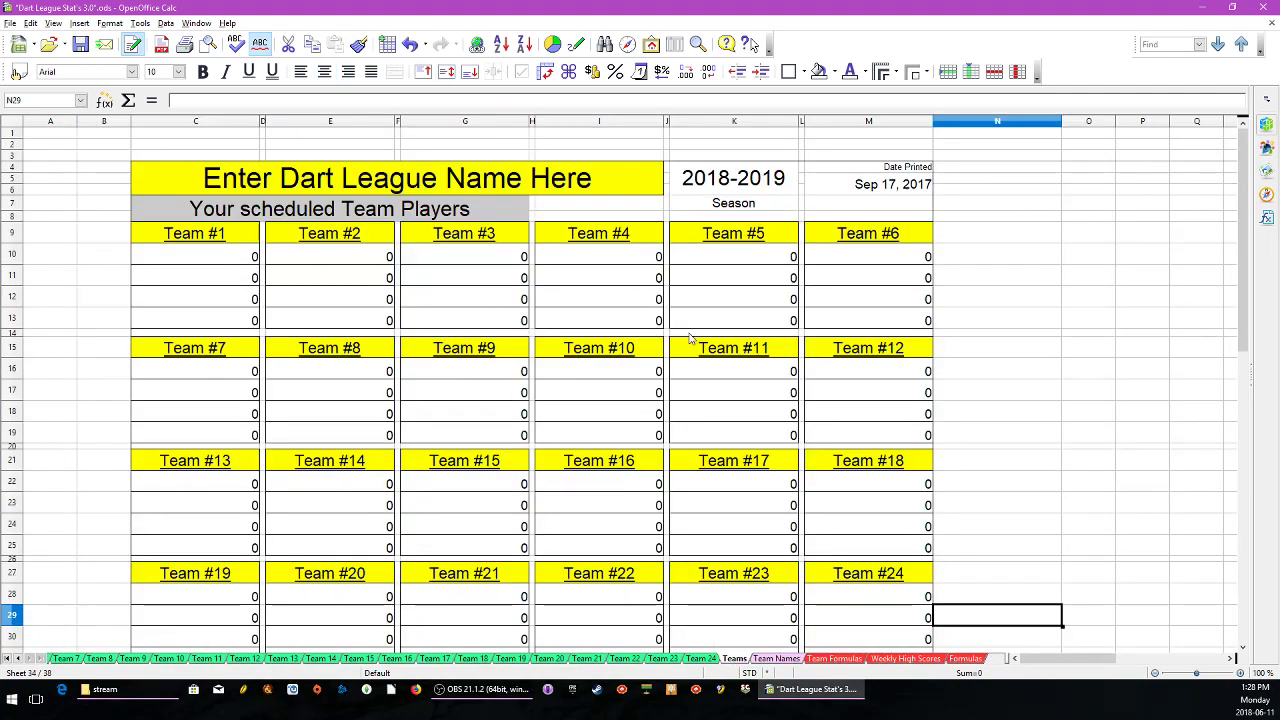
{"action": "scroll", "coordinate": [497, 364], "scroll_direction": "down", "scroll_amount": 5}
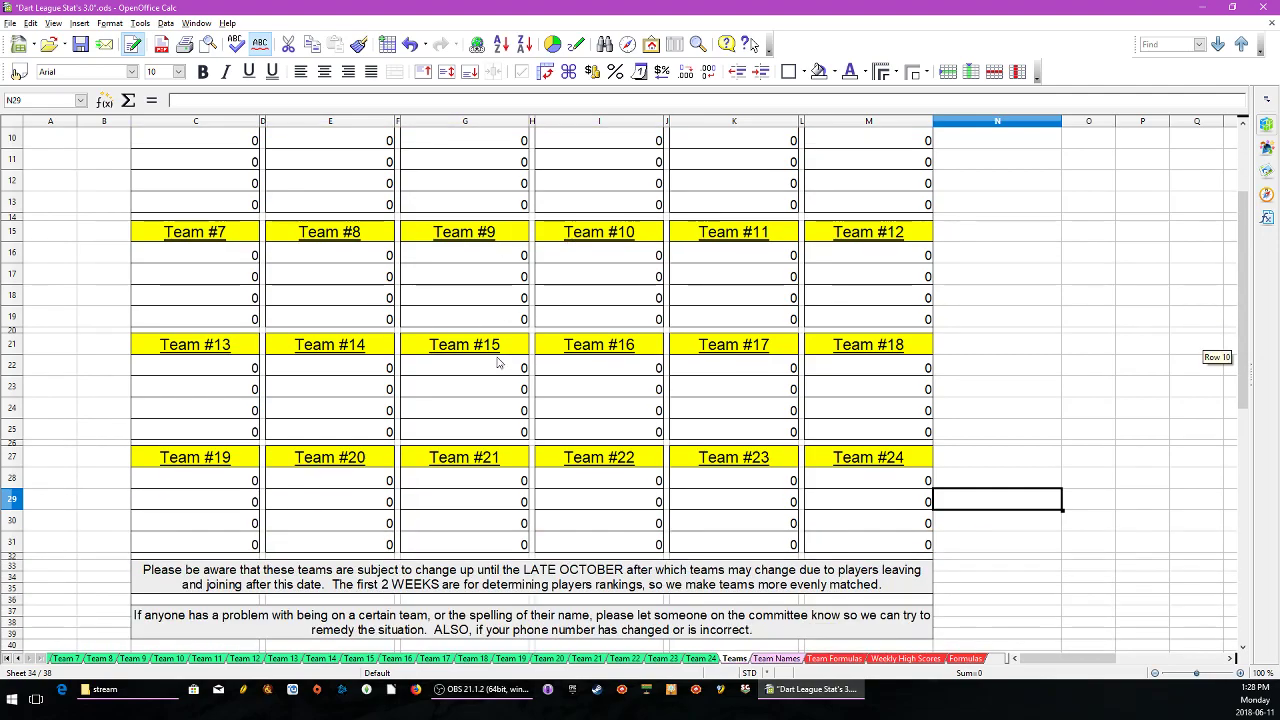
{"action": "scroll", "coordinate": [497, 362], "scroll_direction": "up", "scroll_amount": 5}
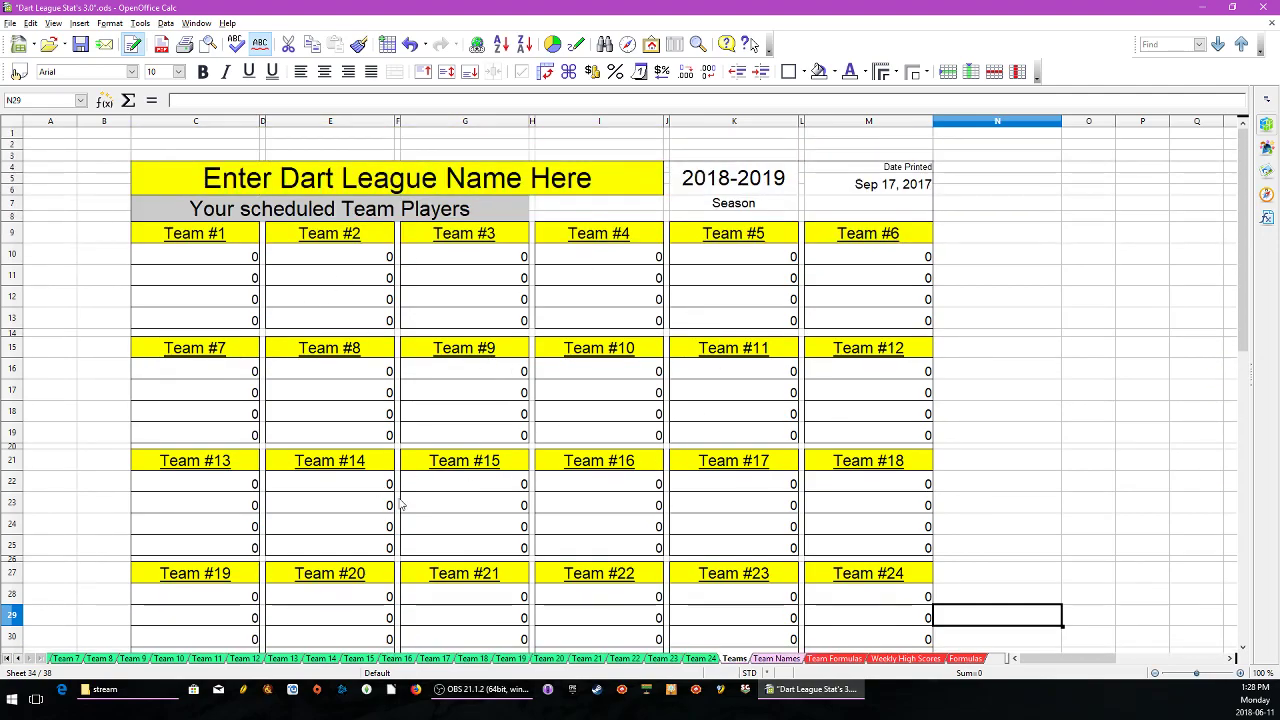
{"action": "left_click", "coordinate": [776, 659]}
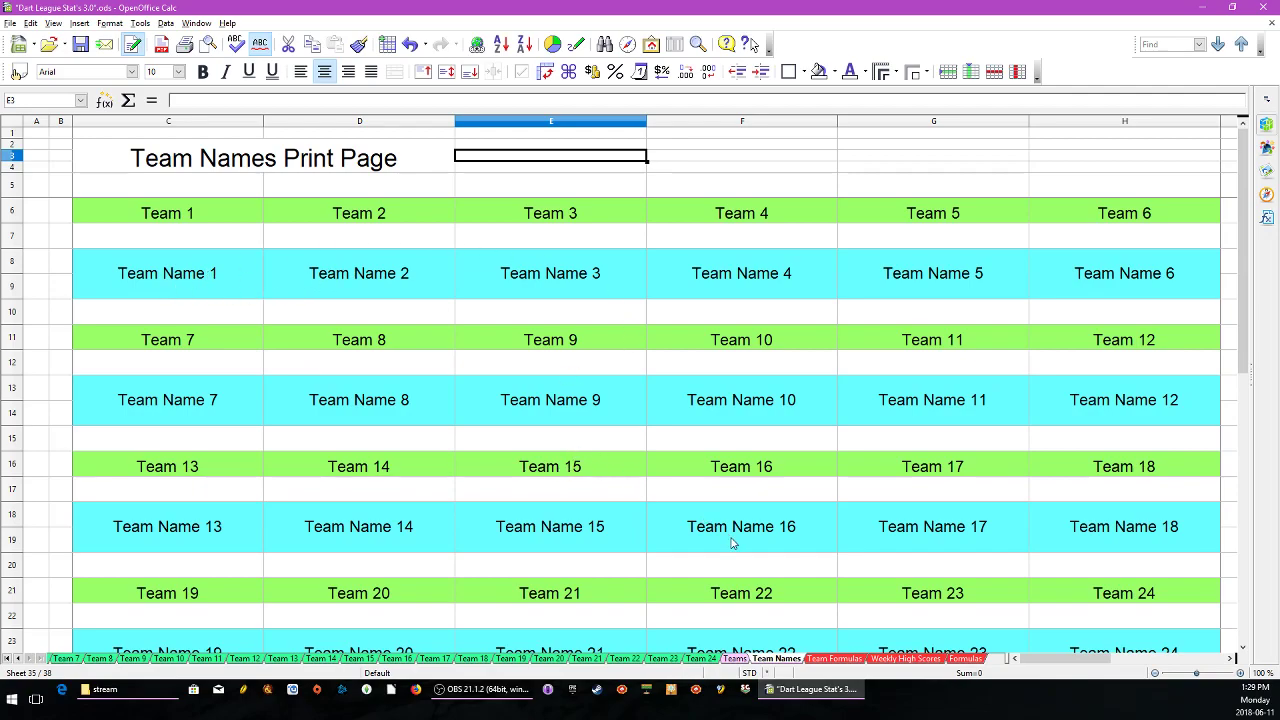
- Look briefly at the Team Formulas, Weekly High Scores and Formulas sheets, and return to Team Formulas
{"action": "left_click", "coordinate": [832, 660]}
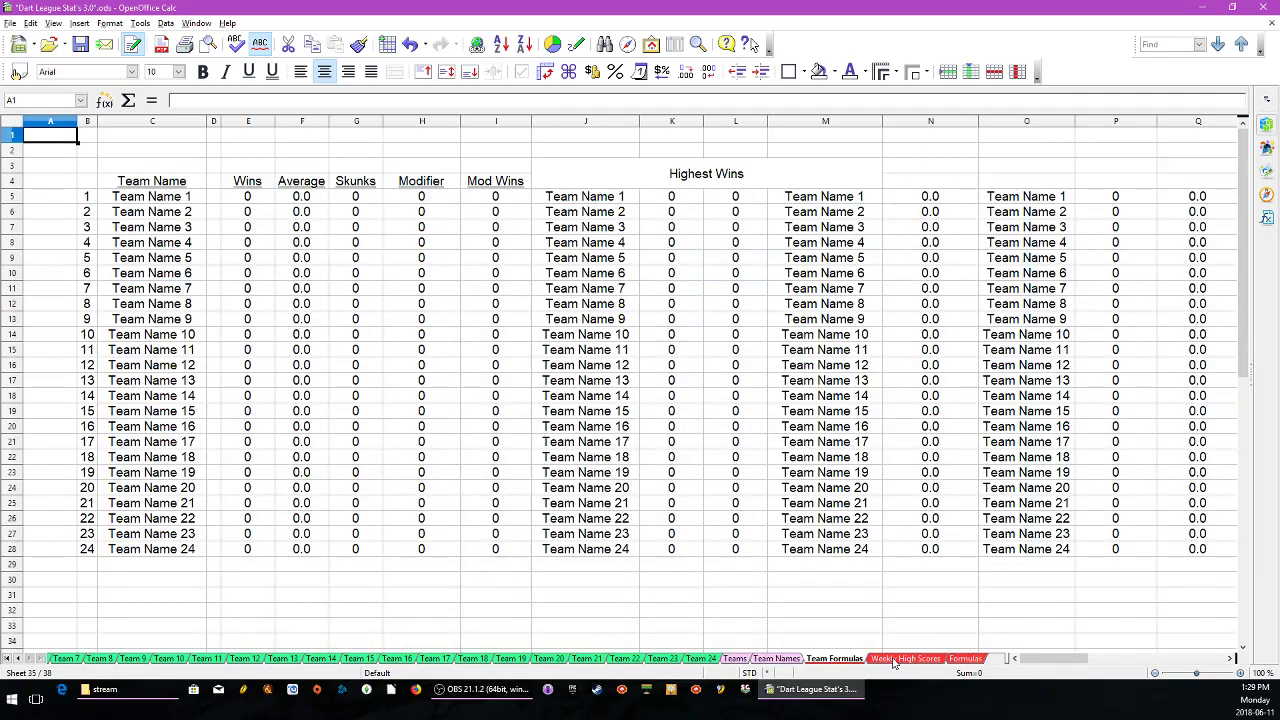
{"action": "left_click", "coordinate": [930, 660]}
{"action": "left_click", "coordinate": [966, 659]}
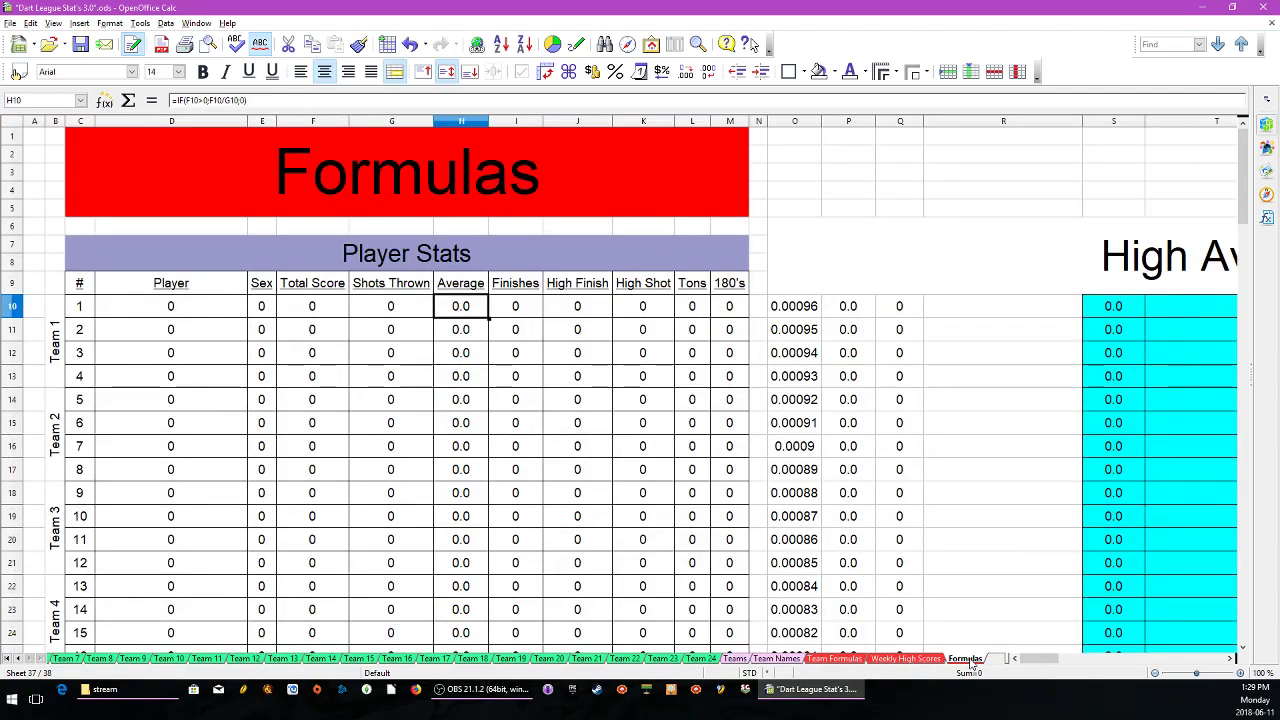
{"action": "left_click", "coordinate": [851, 660]}
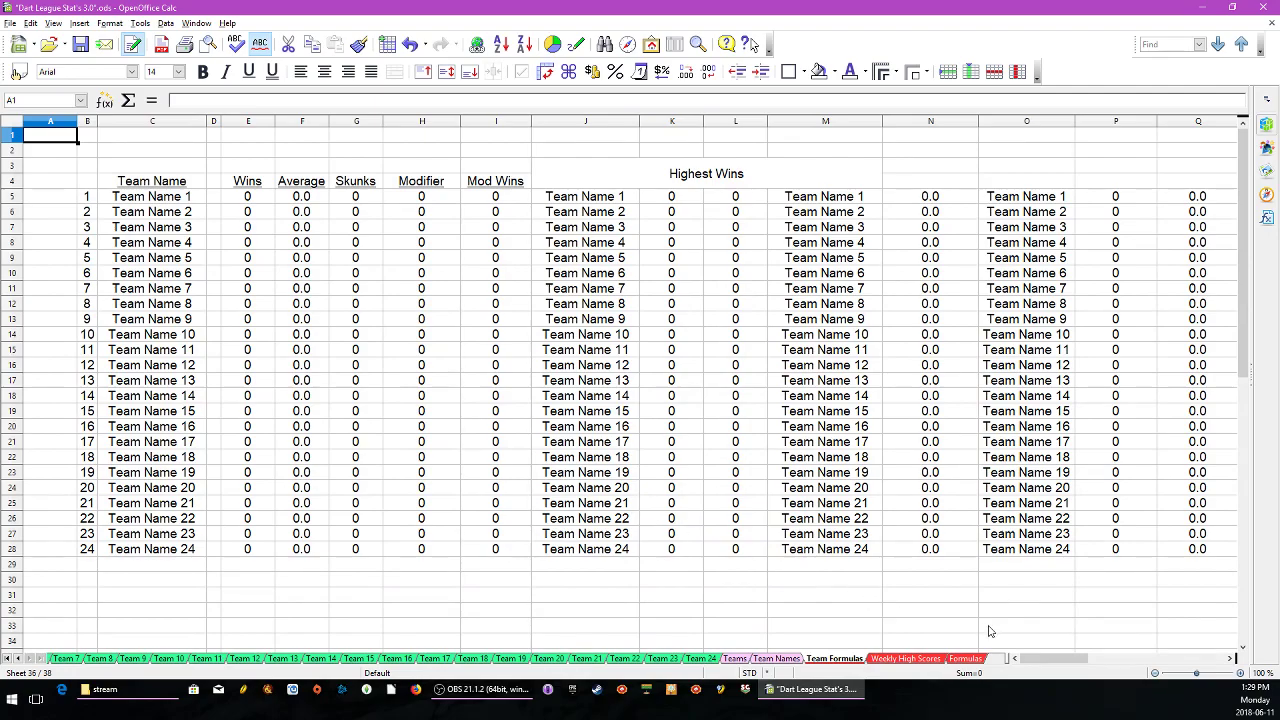
{"action": "mouse_move", "coordinate": [1051, 656]}
{"action": "left_mouse_down"}
{"action": "mouse_move", "coordinate": [1131, 665]}
{"action": "mouse_move", "coordinate": [1051, 658]}
{"action": "left_mouse_up"}
- Look through the Weekly High Scores sheet's player rows and the Player Stats table on the Formulas sheet
{"action": "left_click", "coordinate": [912, 659]}
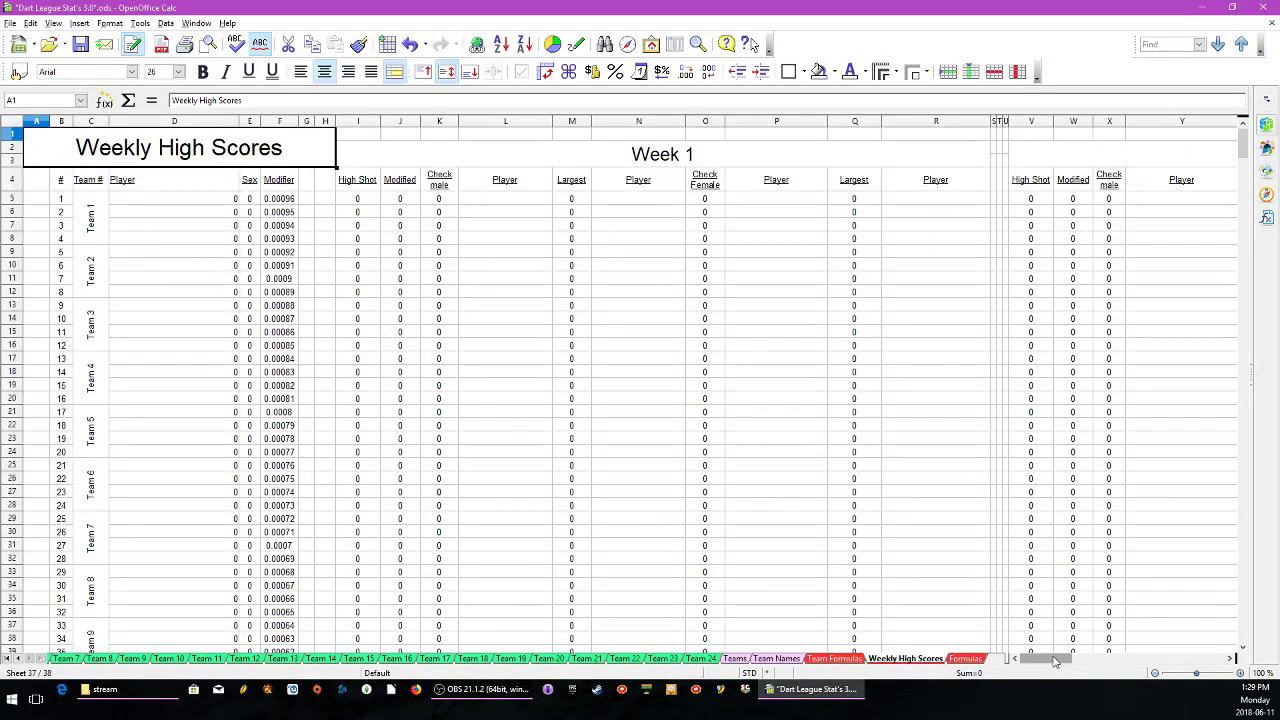
{"action": "mouse_move", "coordinate": [1055, 660]}
{"action": "left_mouse_down"}
{"action": "mouse_move", "coordinate": [1115, 655]}
{"action": "mouse_move", "coordinate": [1045, 658]}
{"action": "left_mouse_up"}
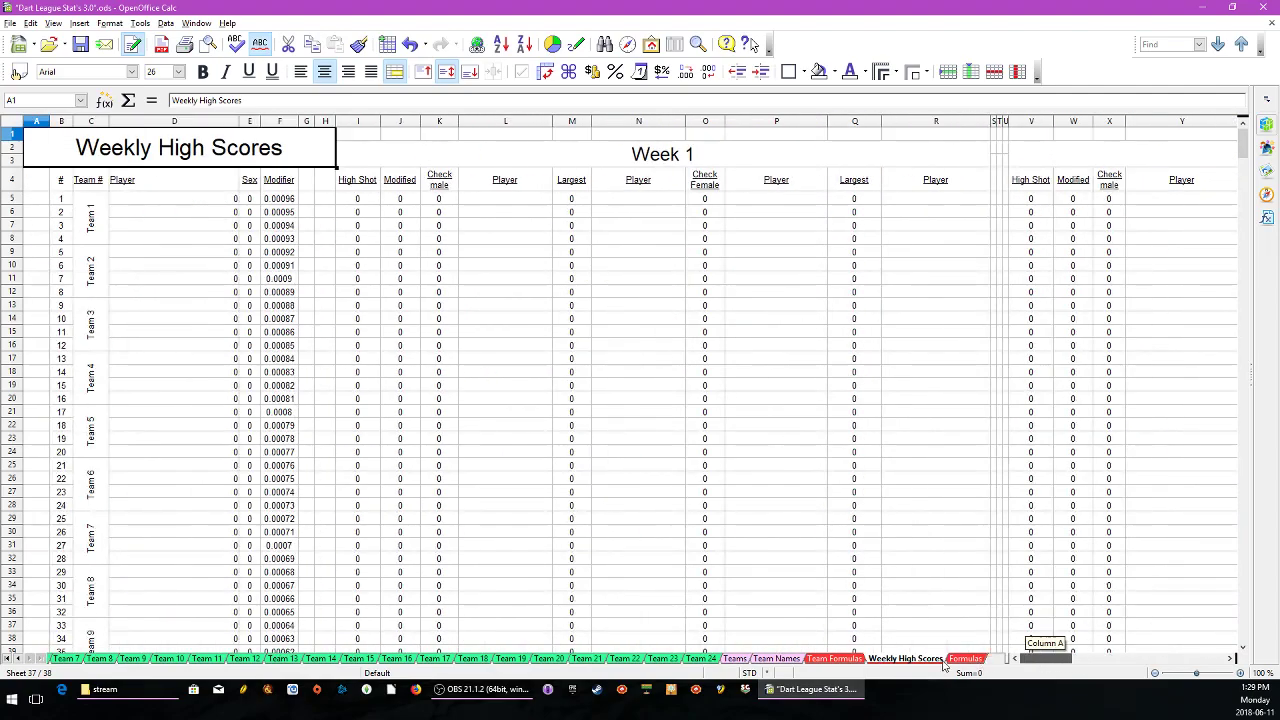
{"action": "scroll", "coordinate": [423, 371], "scroll_direction": "down", "scroll_amount": 3}
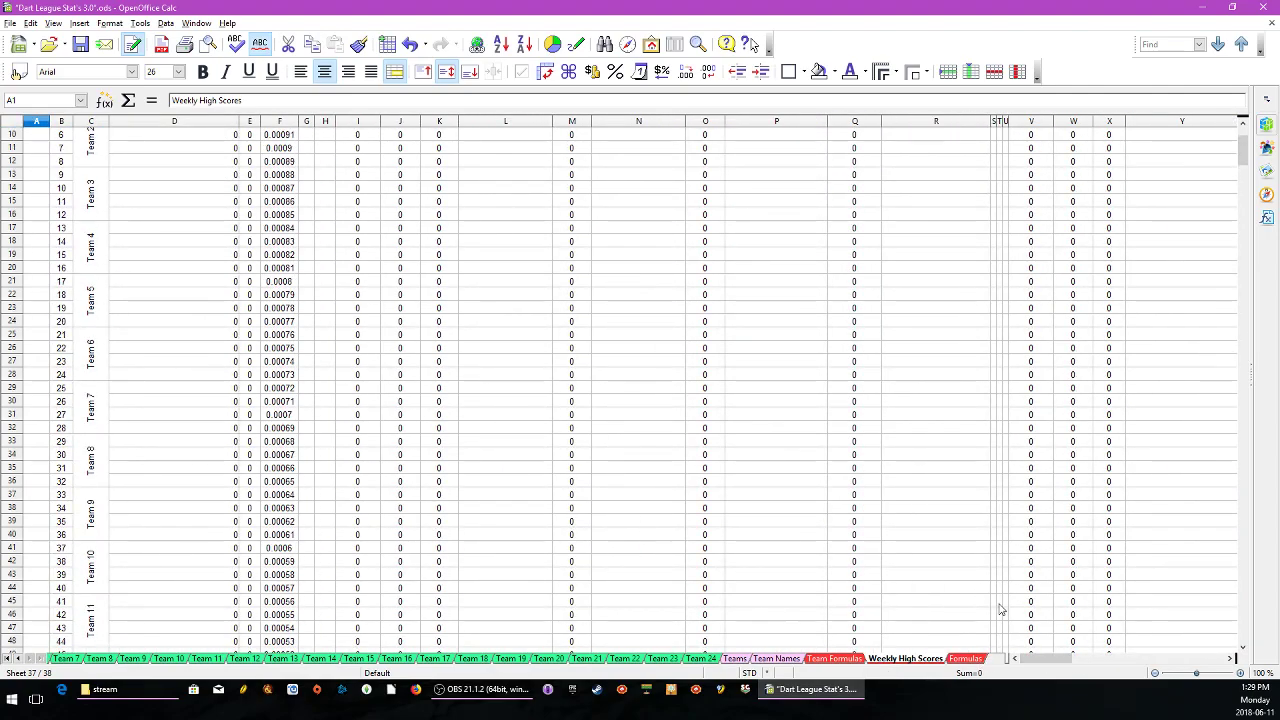
{"action": "left_click", "coordinate": [968, 659]}
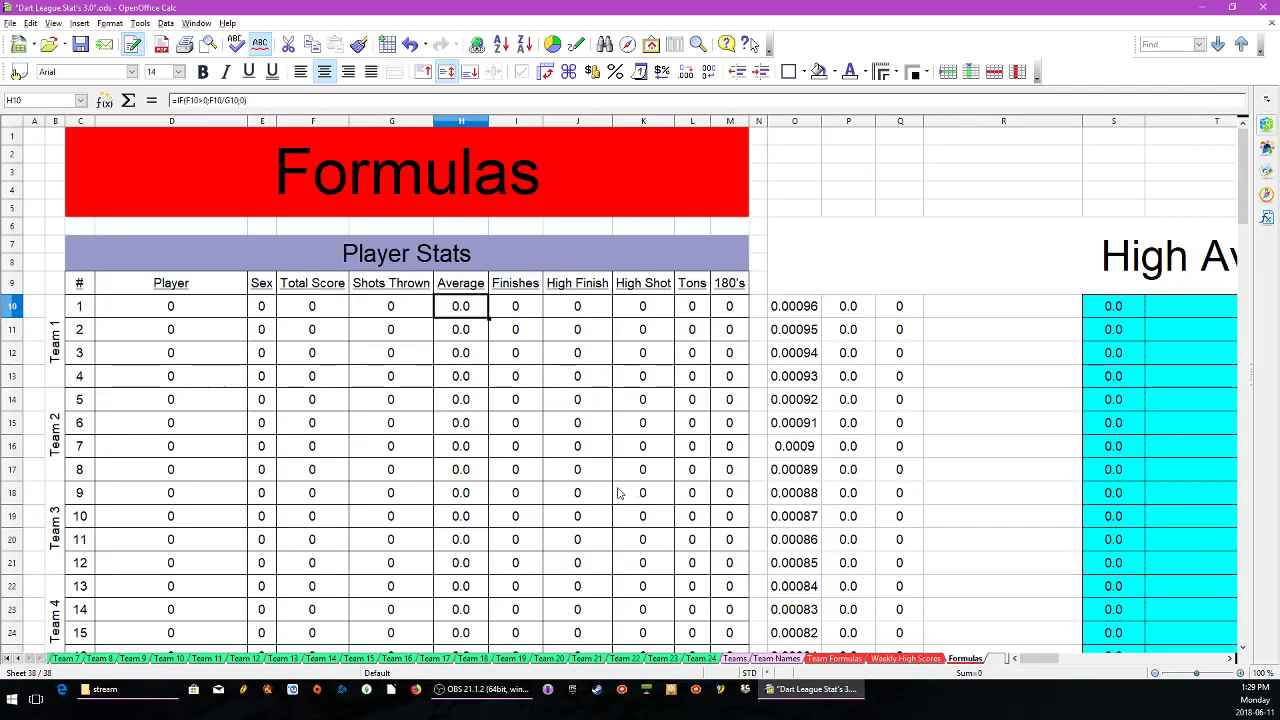
{"action": "left_click_drag", "start_coordinate": [1022, 658], "coordinate": [800, 625]}
- Return to the Main sheet and select cell E17 in the area for tracking winning players
{"action": "left_click", "coordinate": [7, 658]}
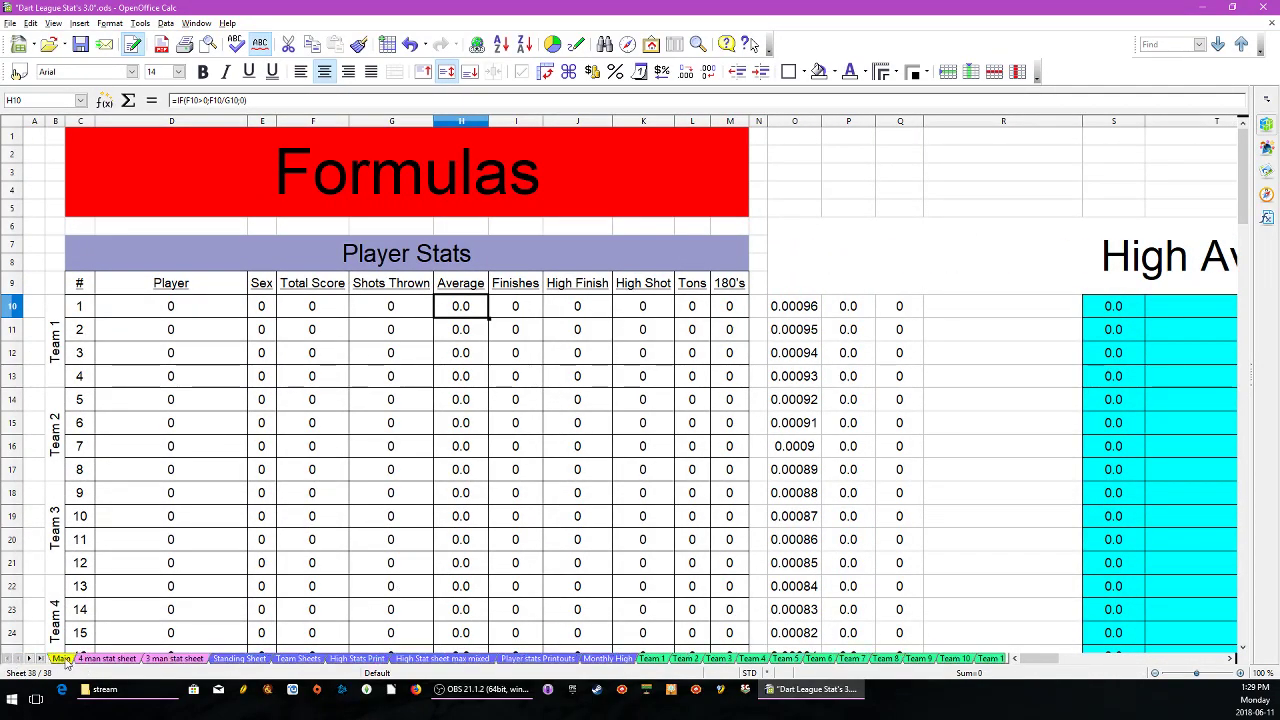
{"action": "left_click", "coordinate": [61, 658]}
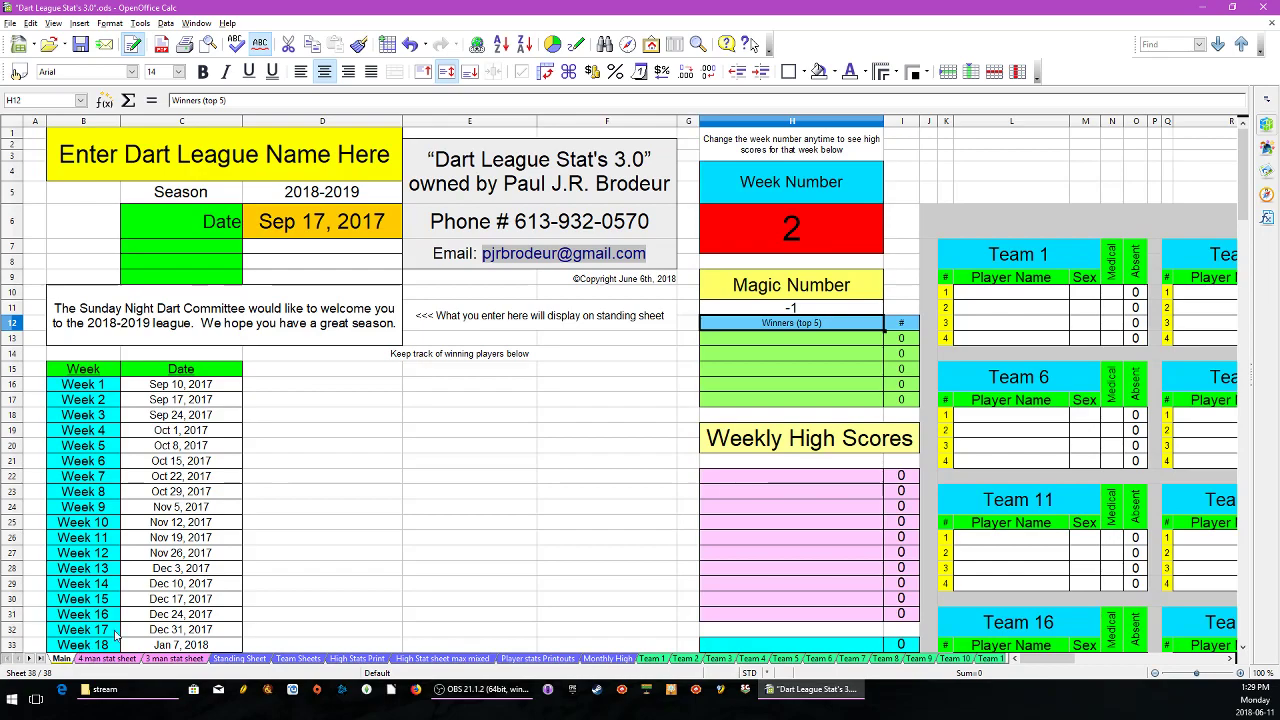
{"action": "left_click", "coordinate": [492, 405]}
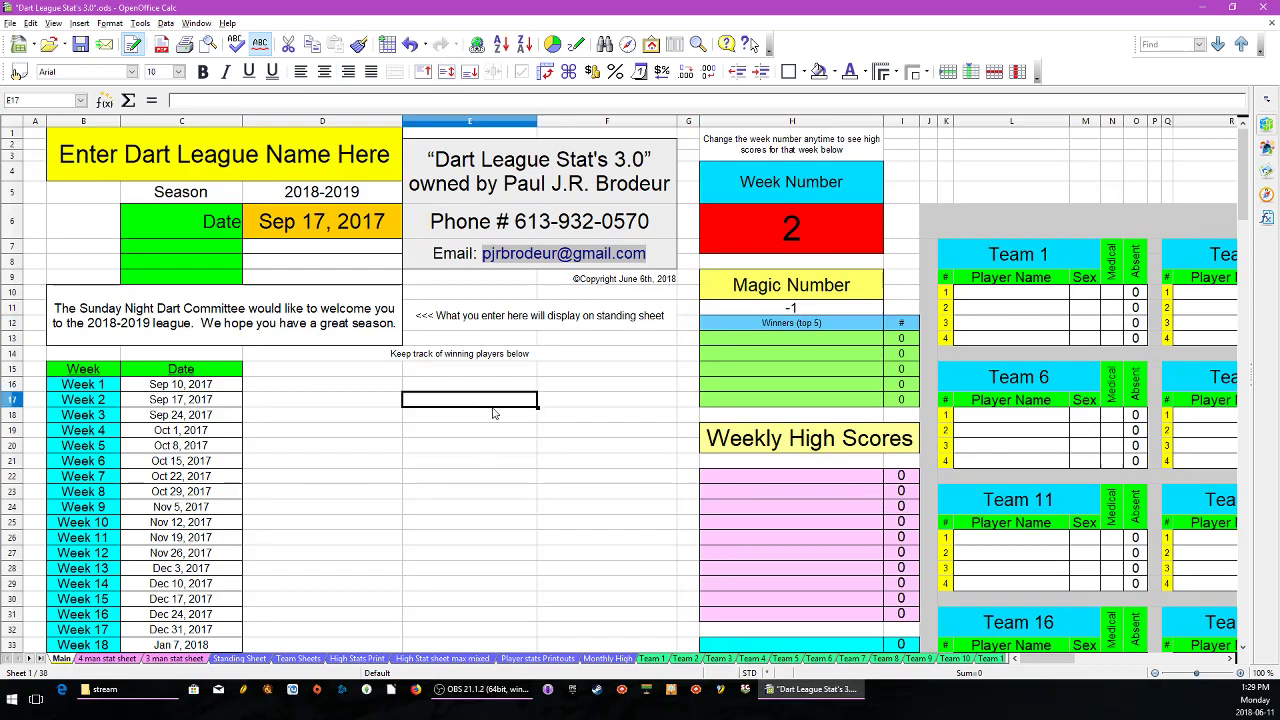
- Set the week number on the Main sheet to 1
{"action": "left_click", "coordinate": [793, 231]}
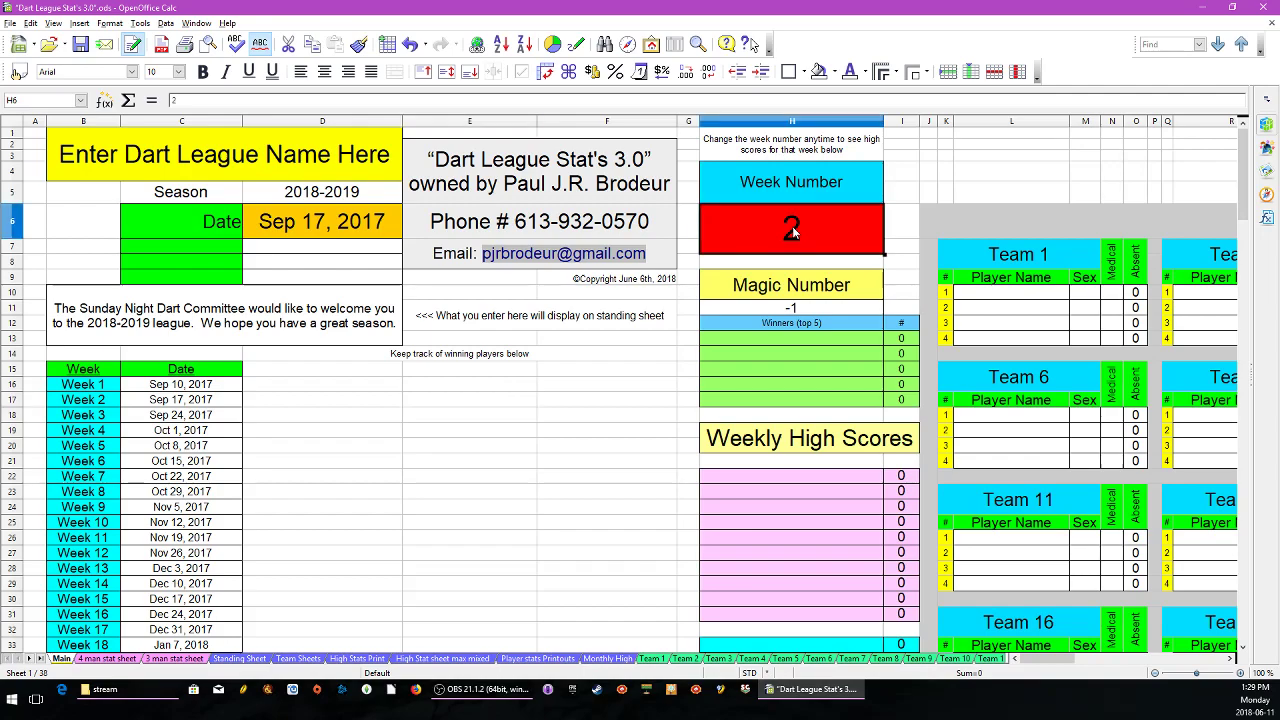
{"action": "type", "text": "1"}
{"action": "key", "text": "Return"}
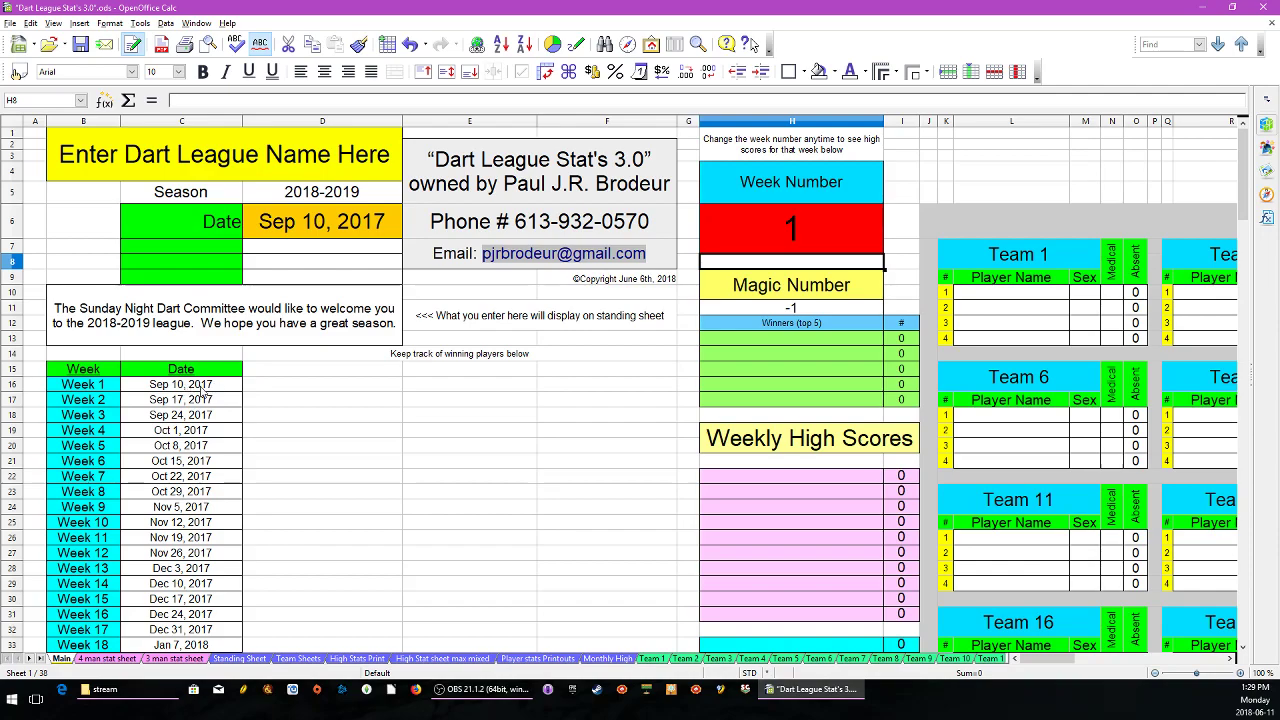
- Look over the season's week dates and select the Week 1 and Week 2 dates
{"action": "scroll", "coordinate": [212, 388], "scroll_direction": "down", "scroll_amount": 2}
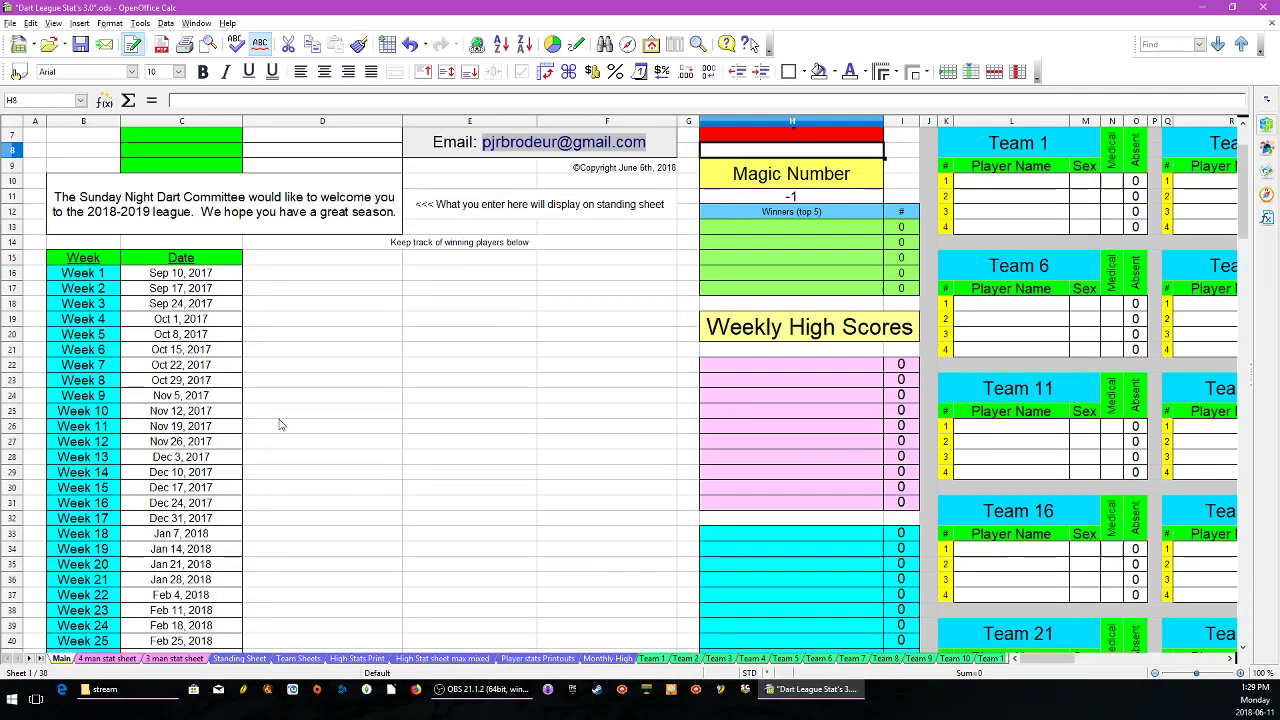
{"action": "scroll", "coordinate": [280, 424], "scroll_direction": "up", "scroll_amount": 2}
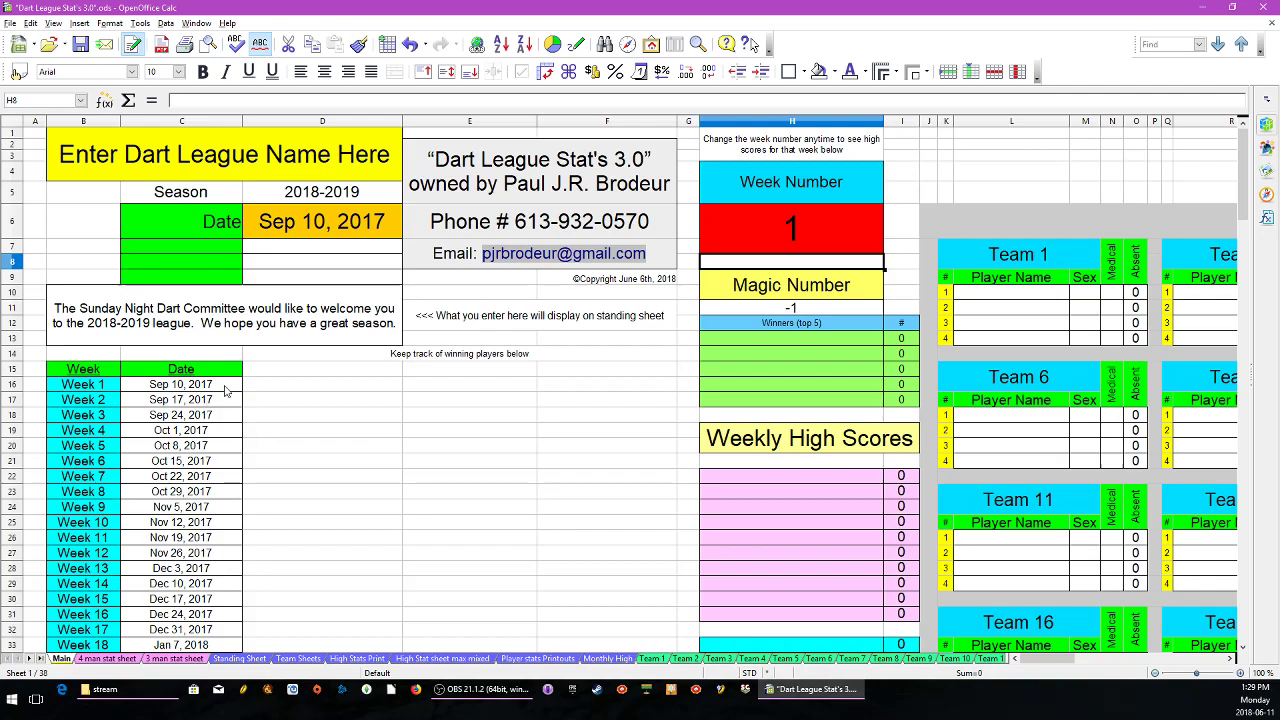
{"action": "left_click_drag", "start_coordinate": [214, 384], "coordinate": [220, 402]}
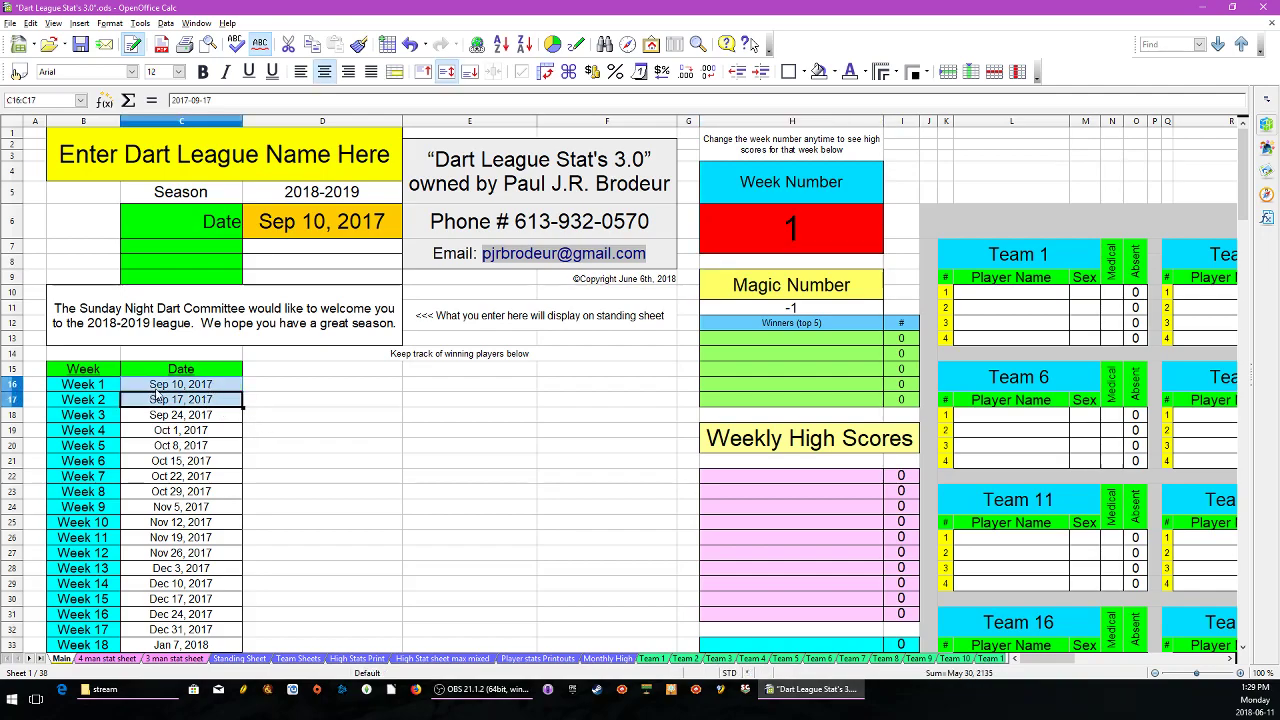
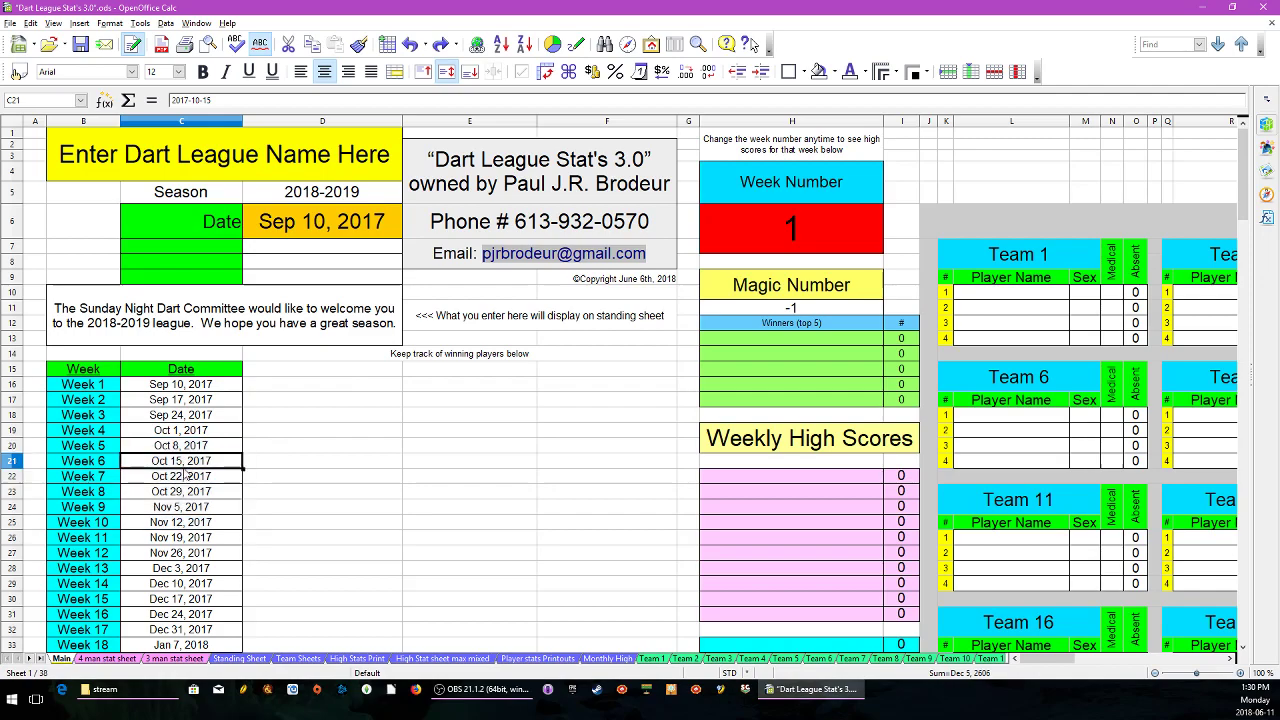
- Copy the Week 6 to Week 13 dates and paste them into the Date column starting at Week 5
{"action": "left_click", "coordinate": [209, 494]}
{"action": "left_click_drag", "start_coordinate": [218, 460], "coordinate": [206, 570]}
{"action": "key", "text": "ctrl+c"}
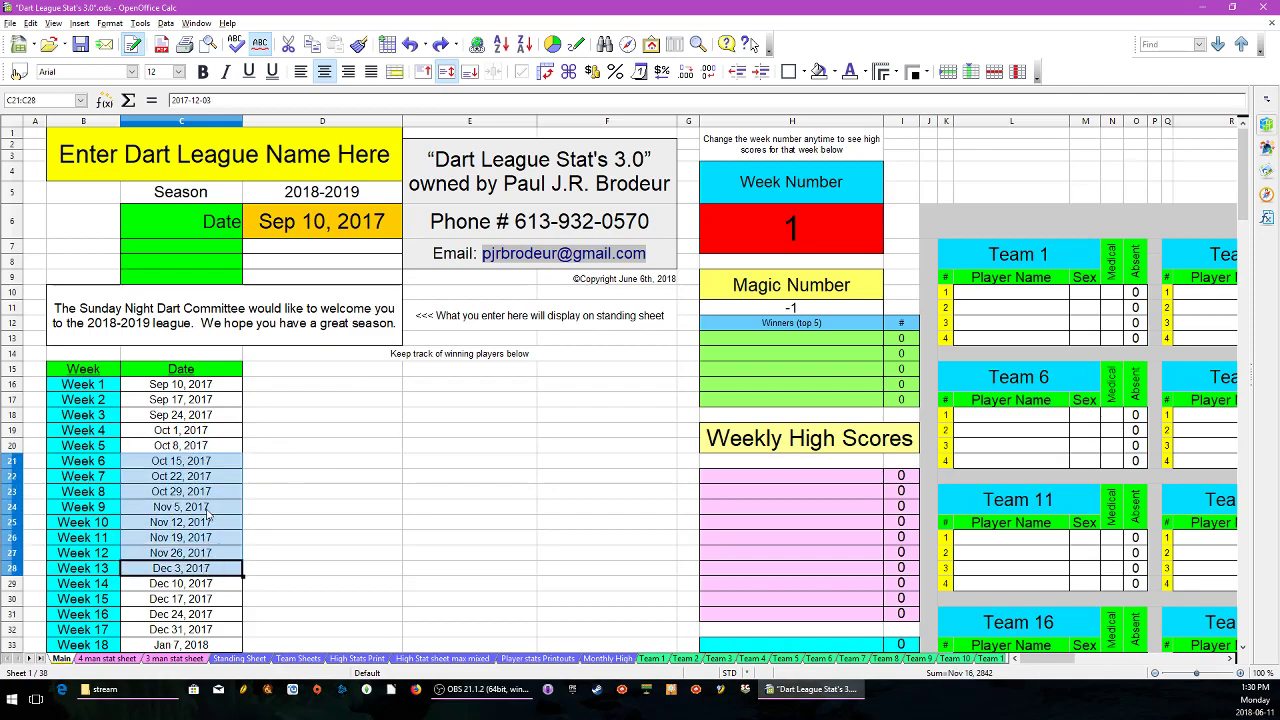
{"action": "right_click", "coordinate": [206, 509]}
{"action": "left_click", "coordinate": [242, 638]}
{"action": "left_click", "coordinate": [186, 462]}
{"action": "left_click", "coordinate": [188, 447]}
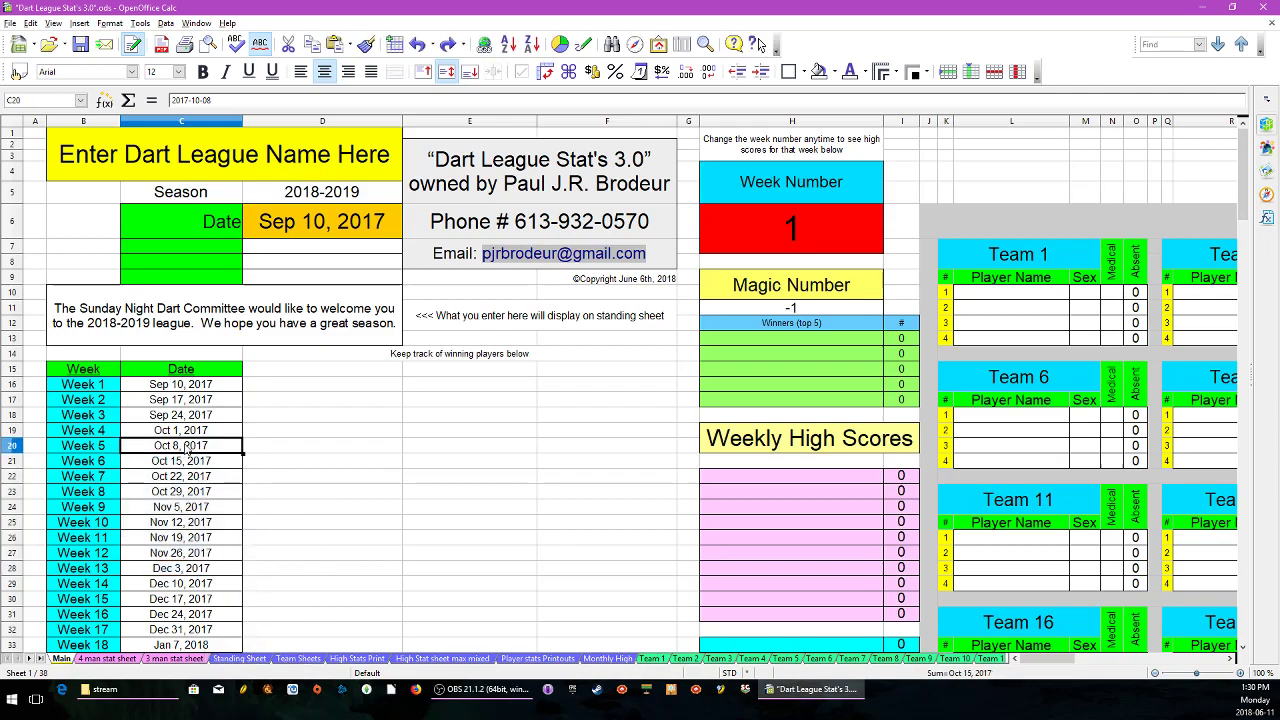
{"action": "right_click", "coordinate": [190, 445]}
{"action": "left_click", "coordinate": [220, 592]}
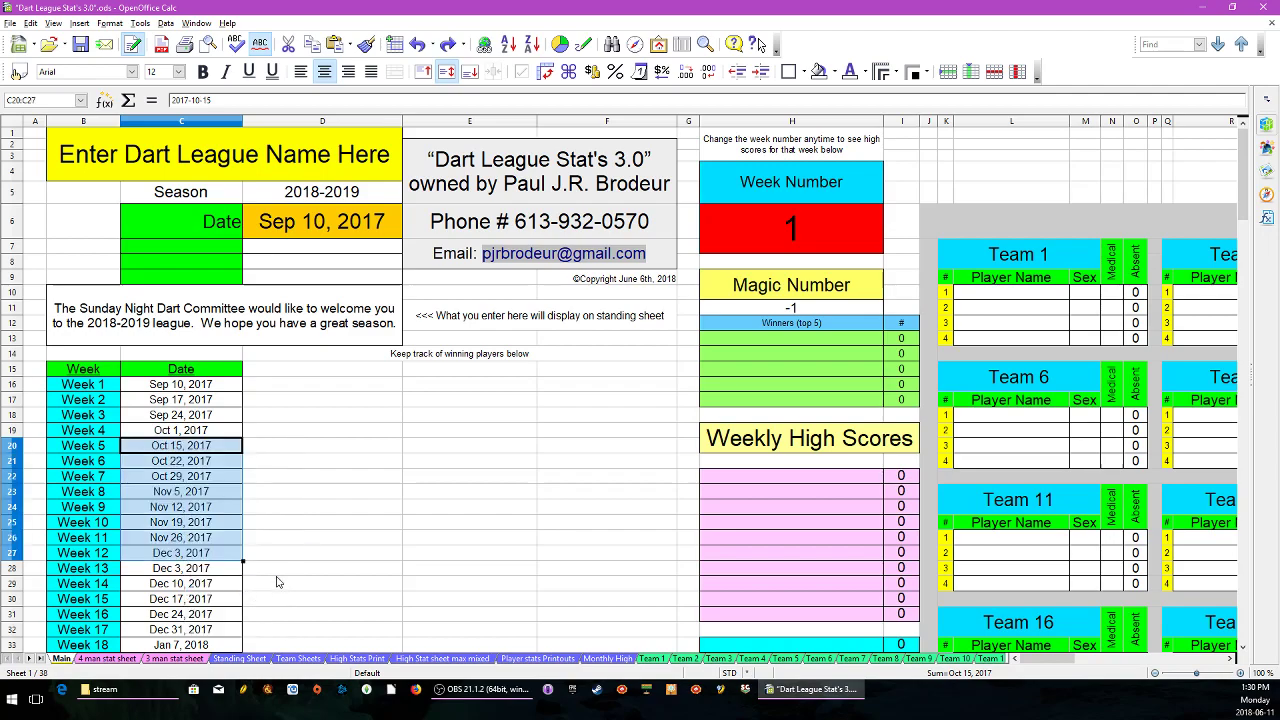
{"action": "left_click", "coordinate": [218, 510]}
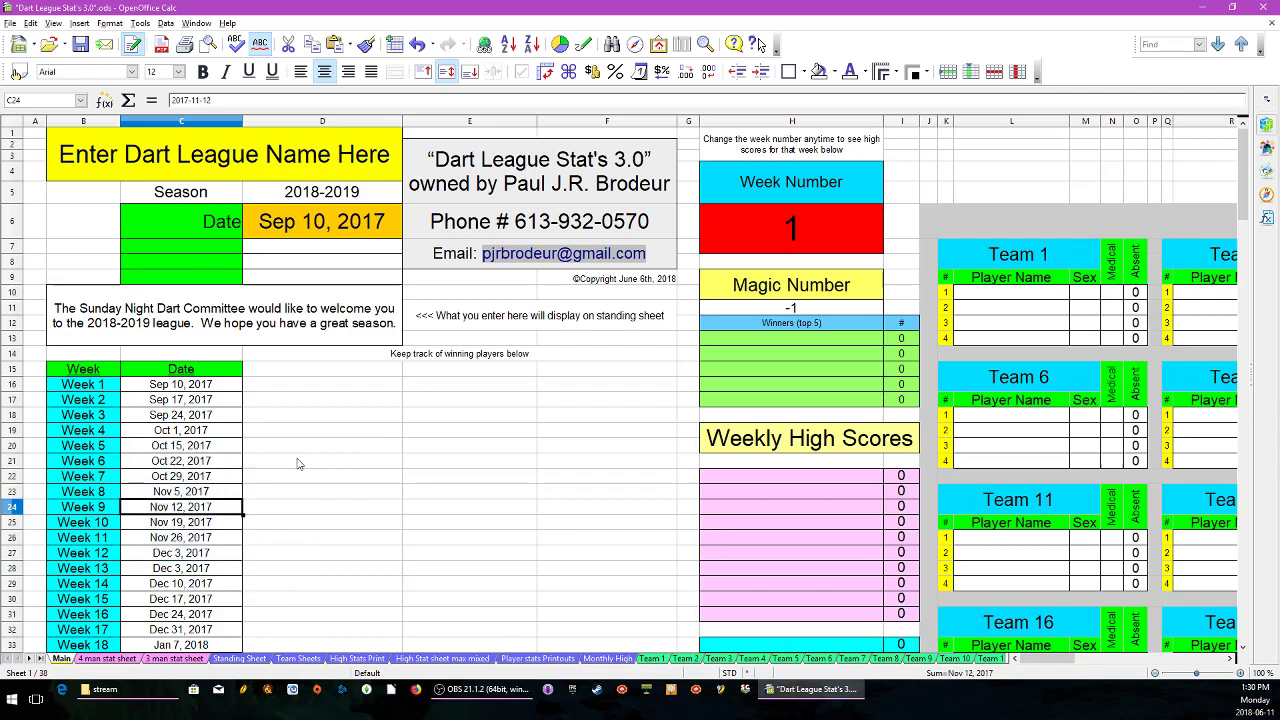
- Examine the Week 1 to Week 5 dates on the Team 1 sheet and the cell references behind Weeks 1 and 5
{"action": "left_click", "coordinate": [651, 659]}
{"action": "scroll", "coordinate": [740, 530], "scroll_direction": "up", "scroll_amount": 15}
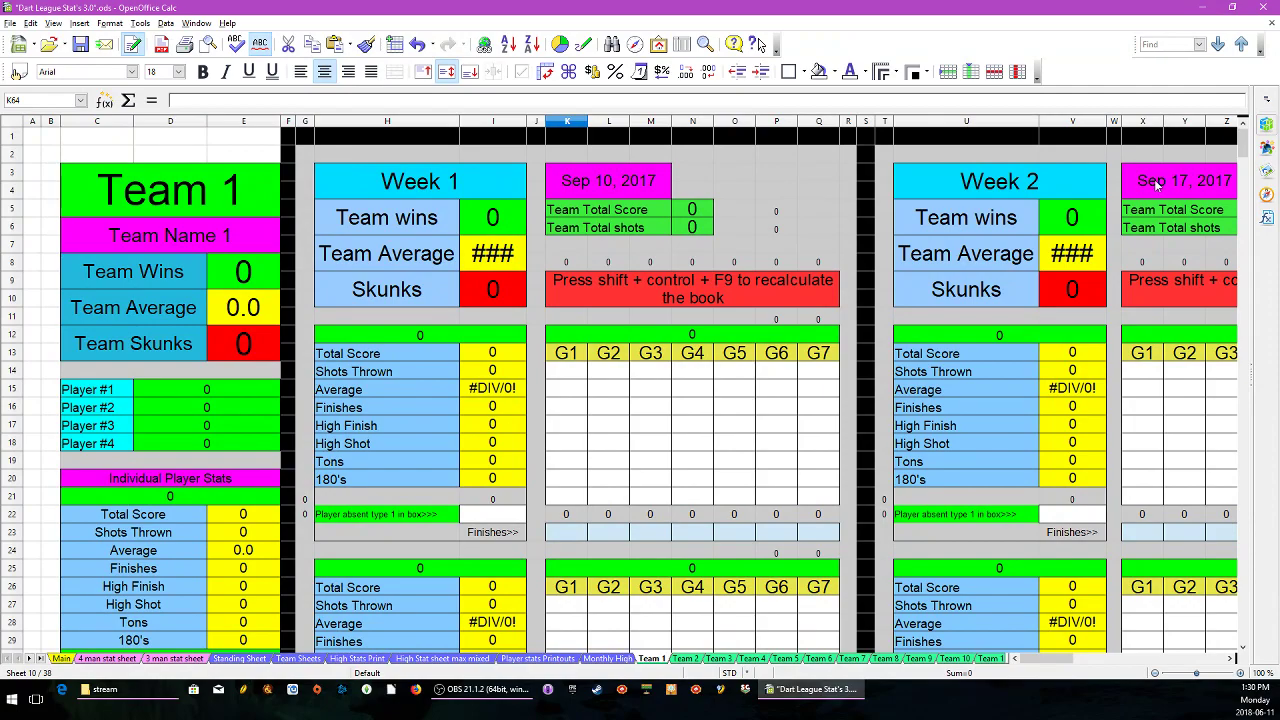
{"action": "left_click", "coordinate": [1155, 182]}
{"action": "left_click", "coordinate": [626, 196]}
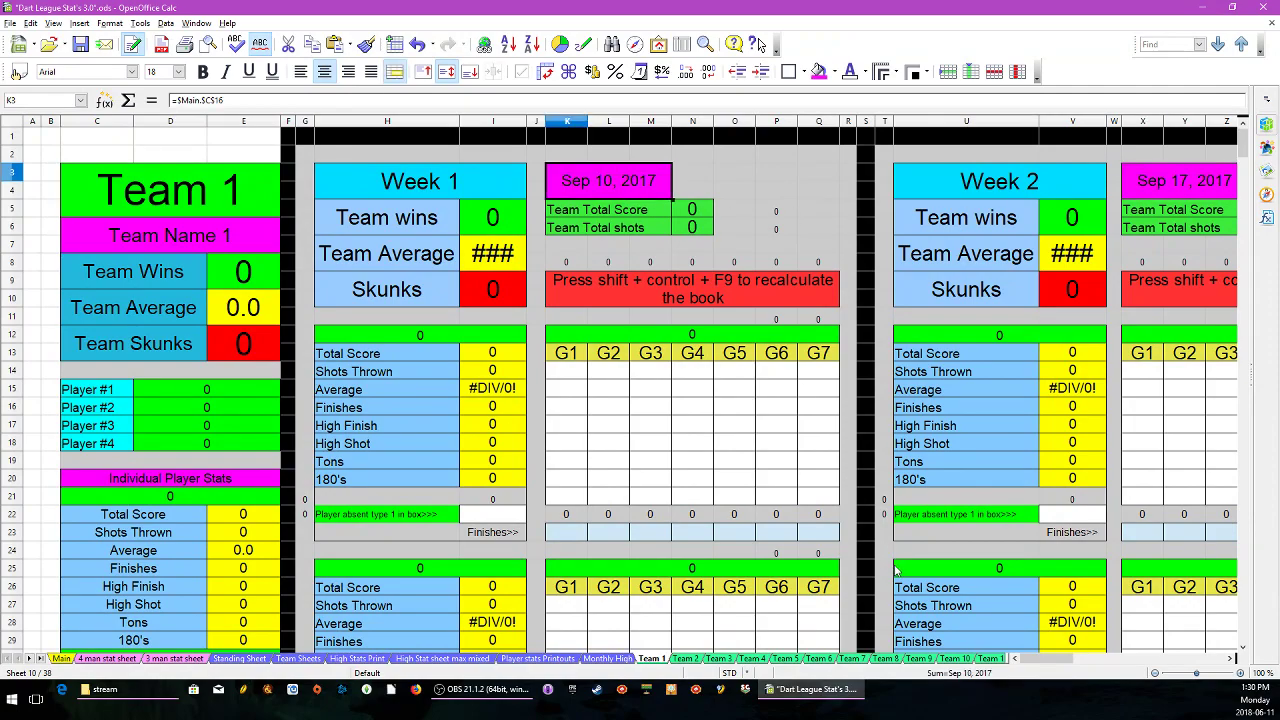
{"action": "left_click_drag", "start_coordinate": [1036, 656], "coordinate": [1062, 656]}
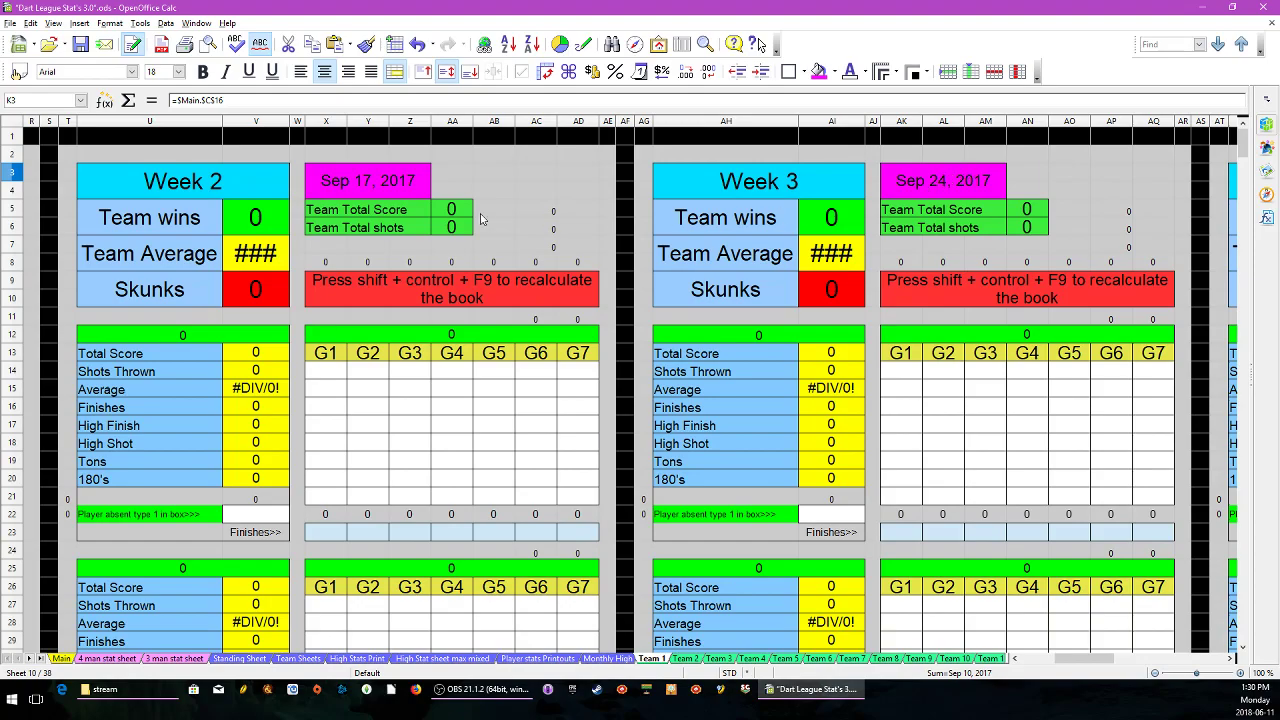
{"action": "left_click_drag", "start_coordinate": [1086, 658], "coordinate": [1147, 660]}
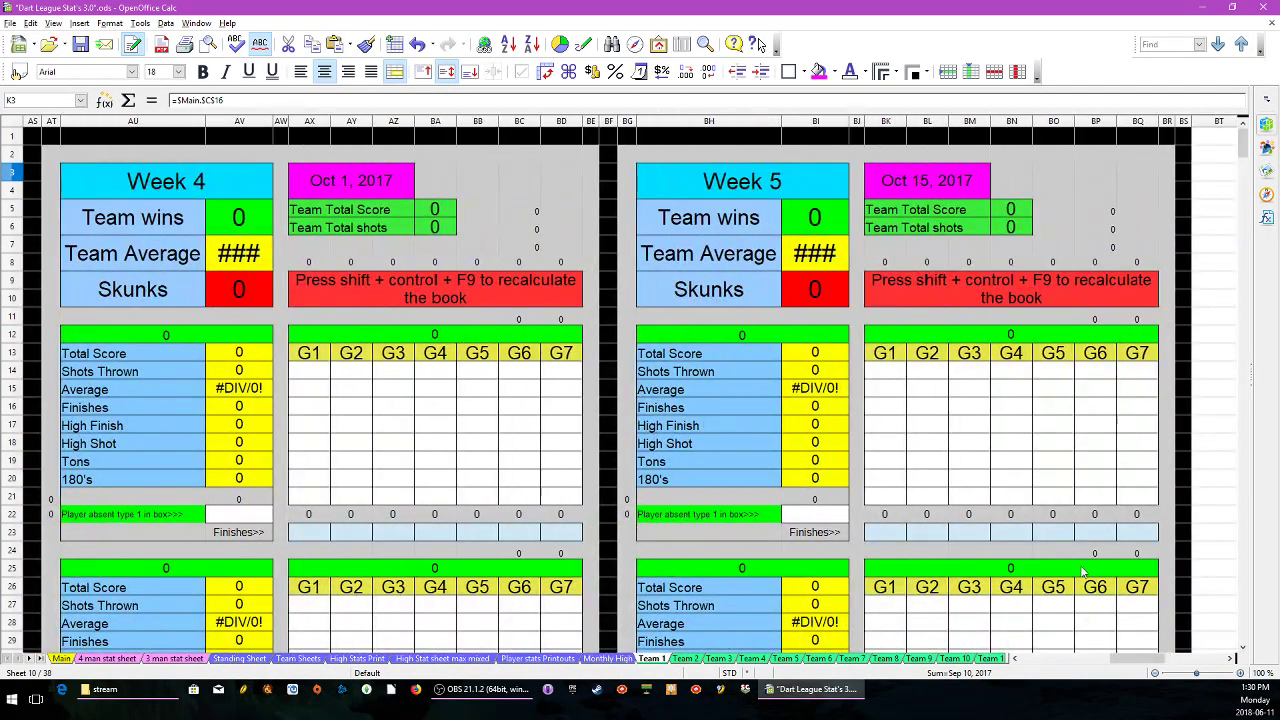
{"action": "left_click", "coordinate": [943, 184]}
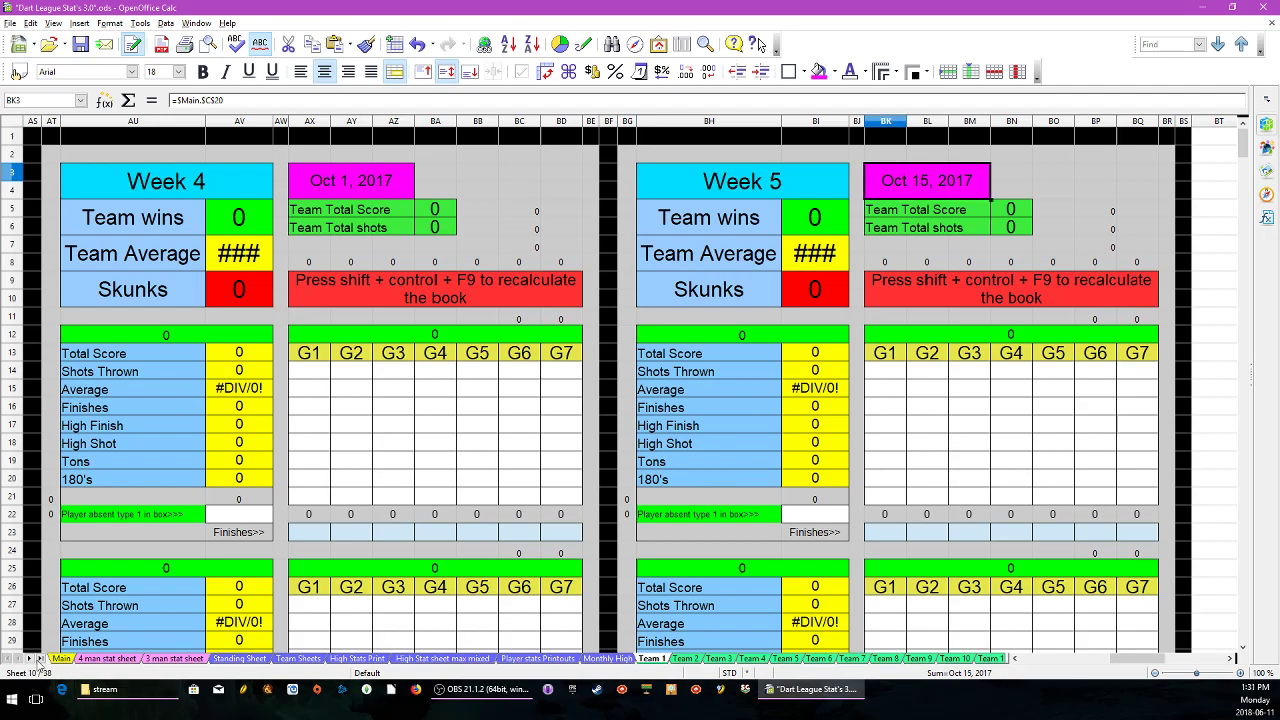
- Move the Week 5 to Week 11 dates on the Main sheet up one row, starting at Week 4
{"action": "left_click", "coordinate": [60, 658]}
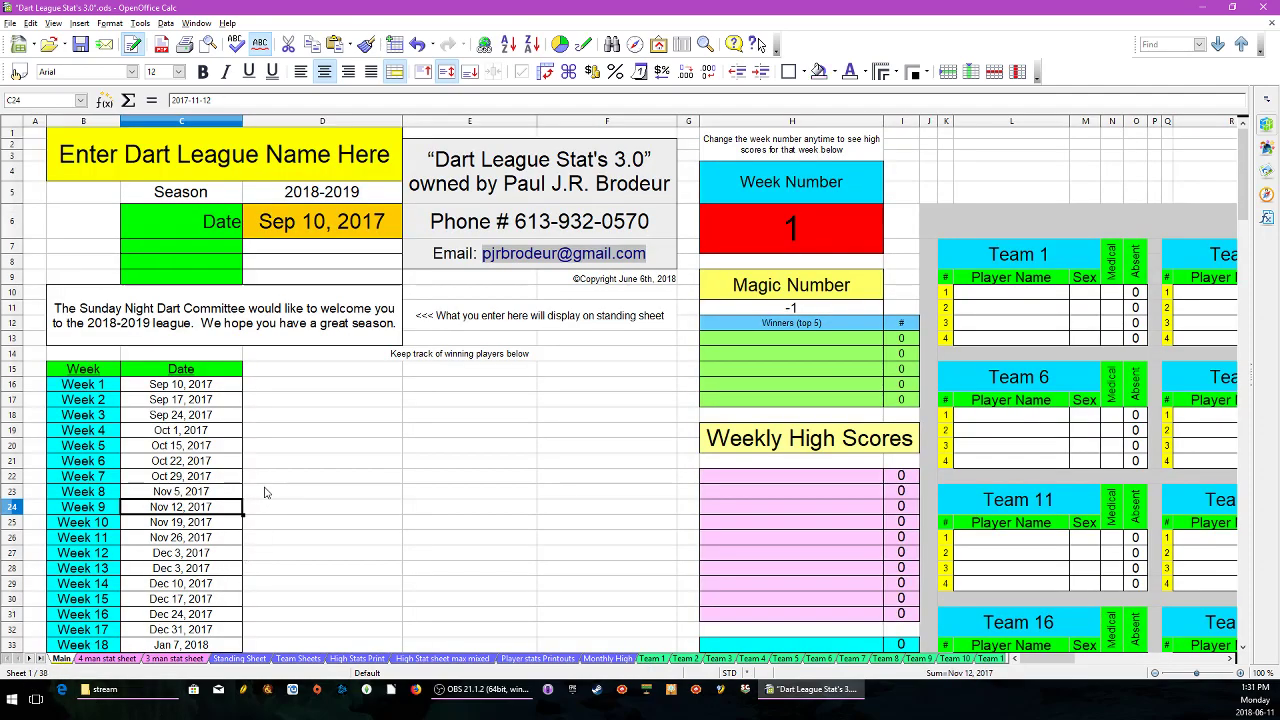
{"action": "left_click_drag", "start_coordinate": [183, 447], "coordinate": [185, 537]}
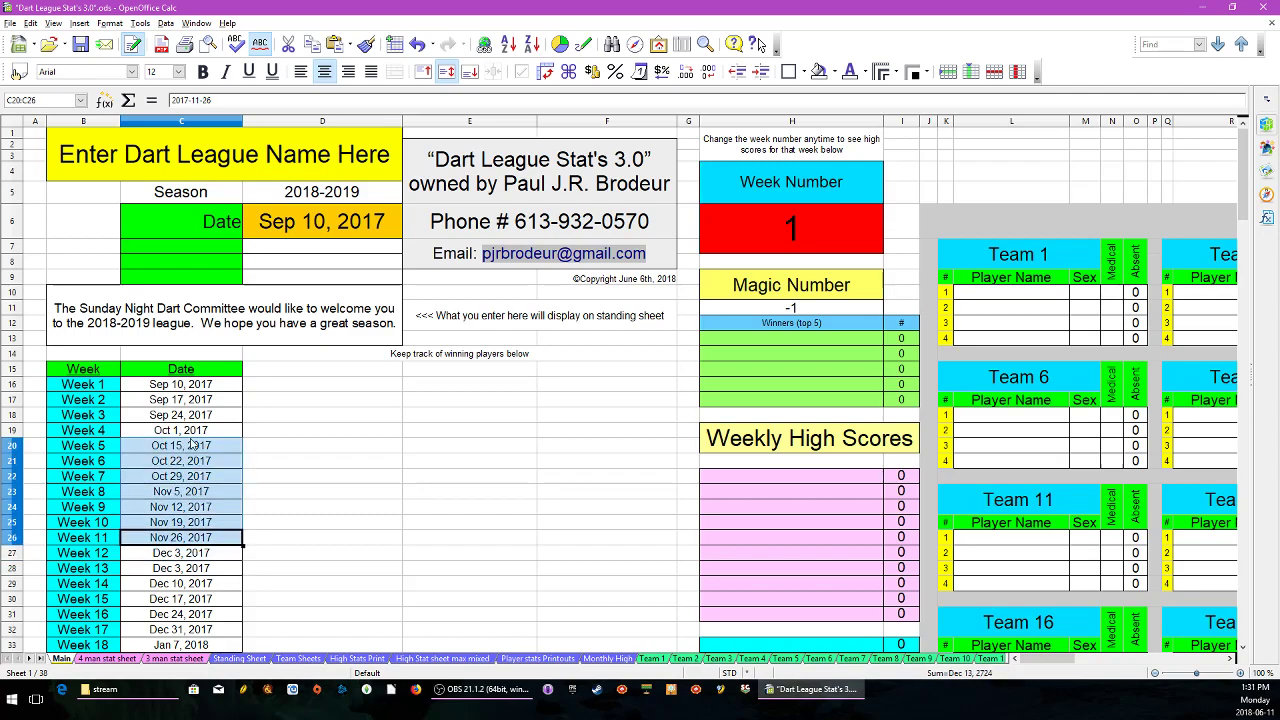
{"action": "left_click_drag", "start_coordinate": [194, 446], "coordinate": [192, 426]}
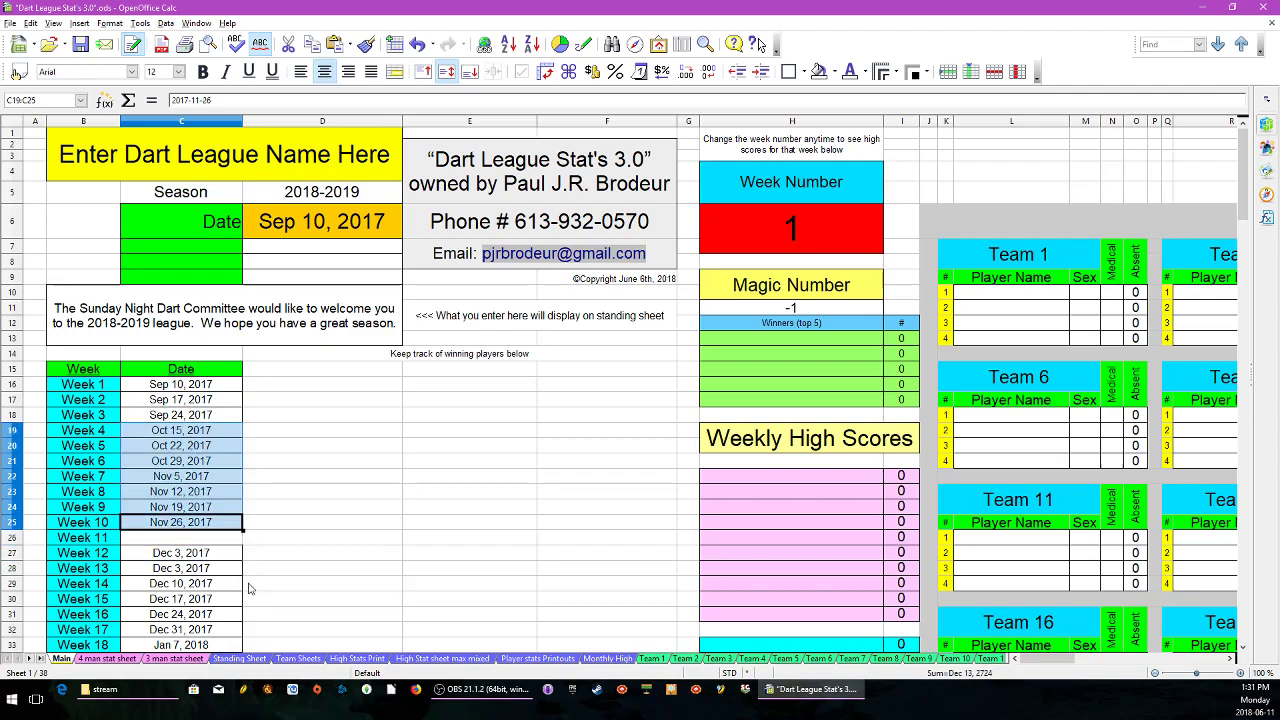
- Check how the Week 4 and Week 5 dates on the Team 1 sheet respond to the move, and return to Main
{"action": "left_click", "coordinate": [660, 662]}
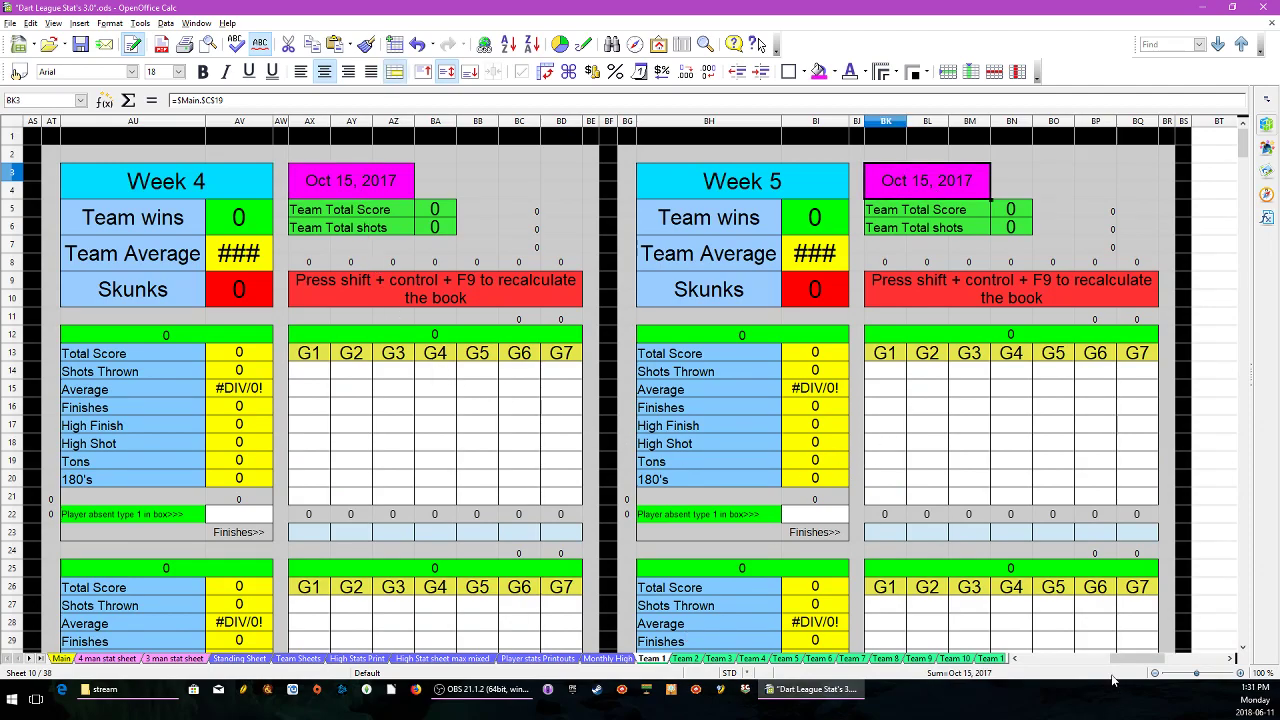
{"action": "left_click_drag", "start_coordinate": [1128, 667], "coordinate": [1069, 677]}
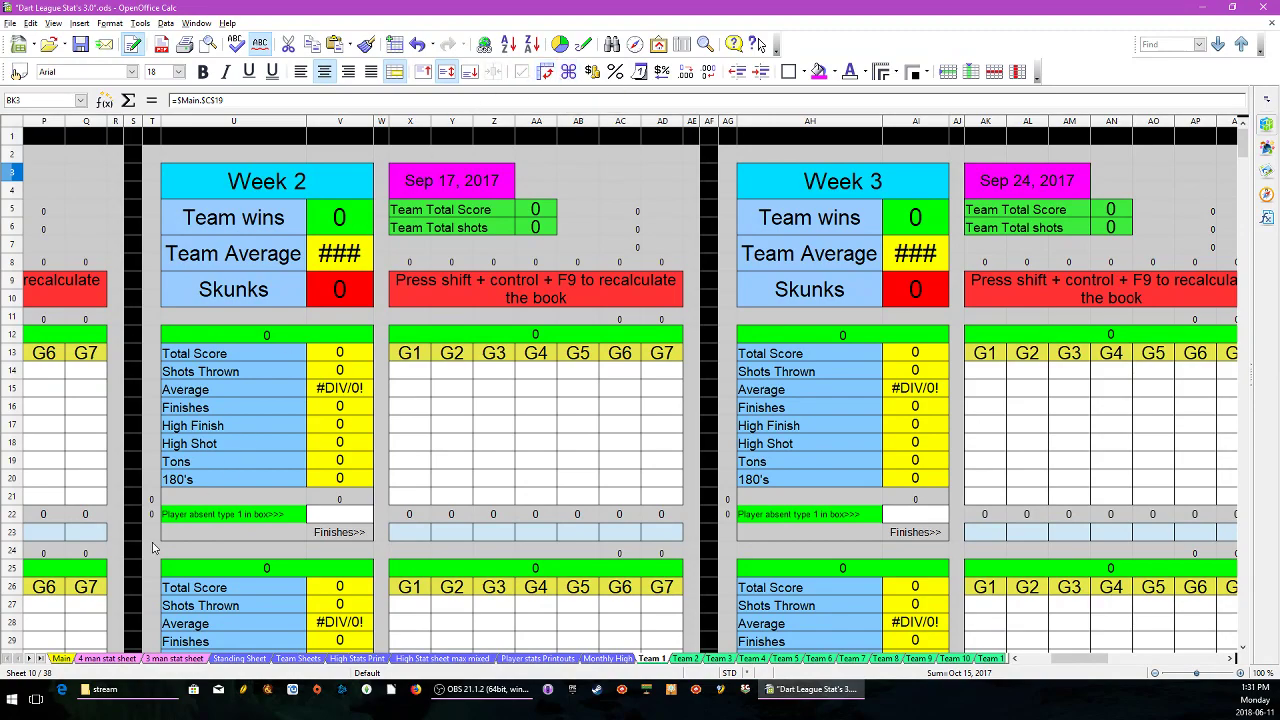
{"action": "left_click", "coordinate": [60, 659]}
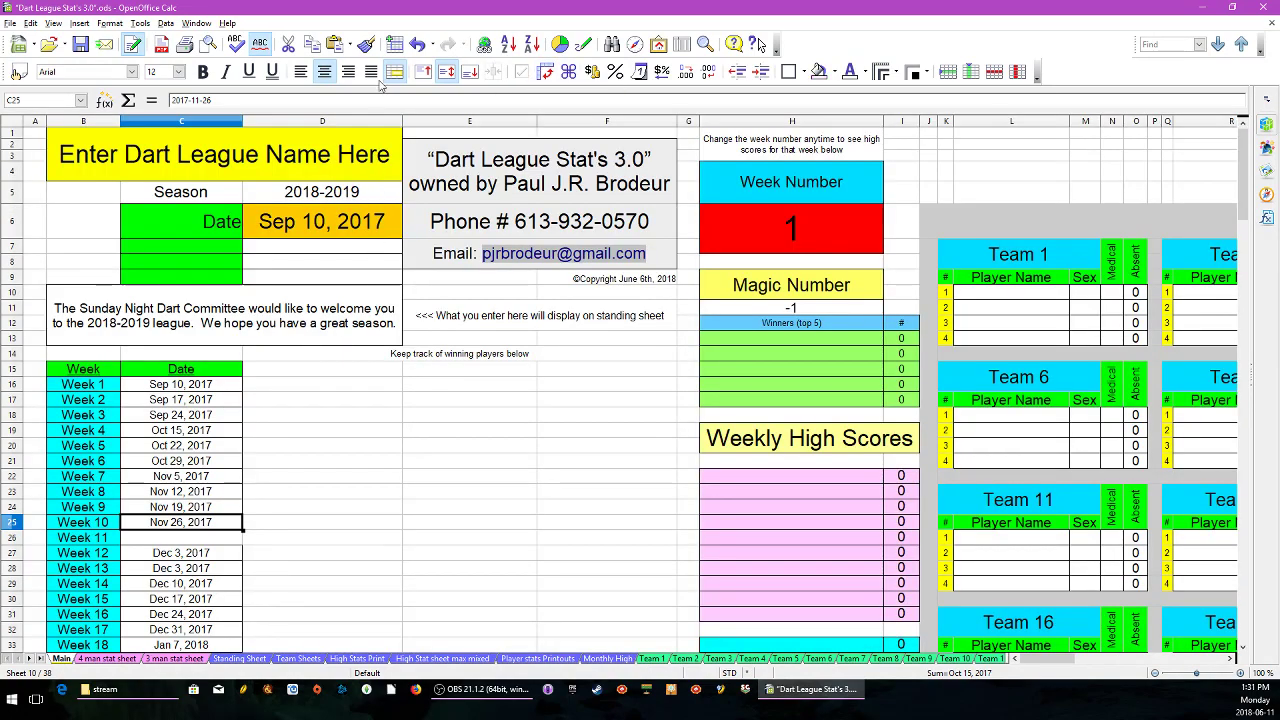
- Undo the moving and pasting of the week dates on the Main sheet
{"action": "left_click", "coordinate": [416, 45]}
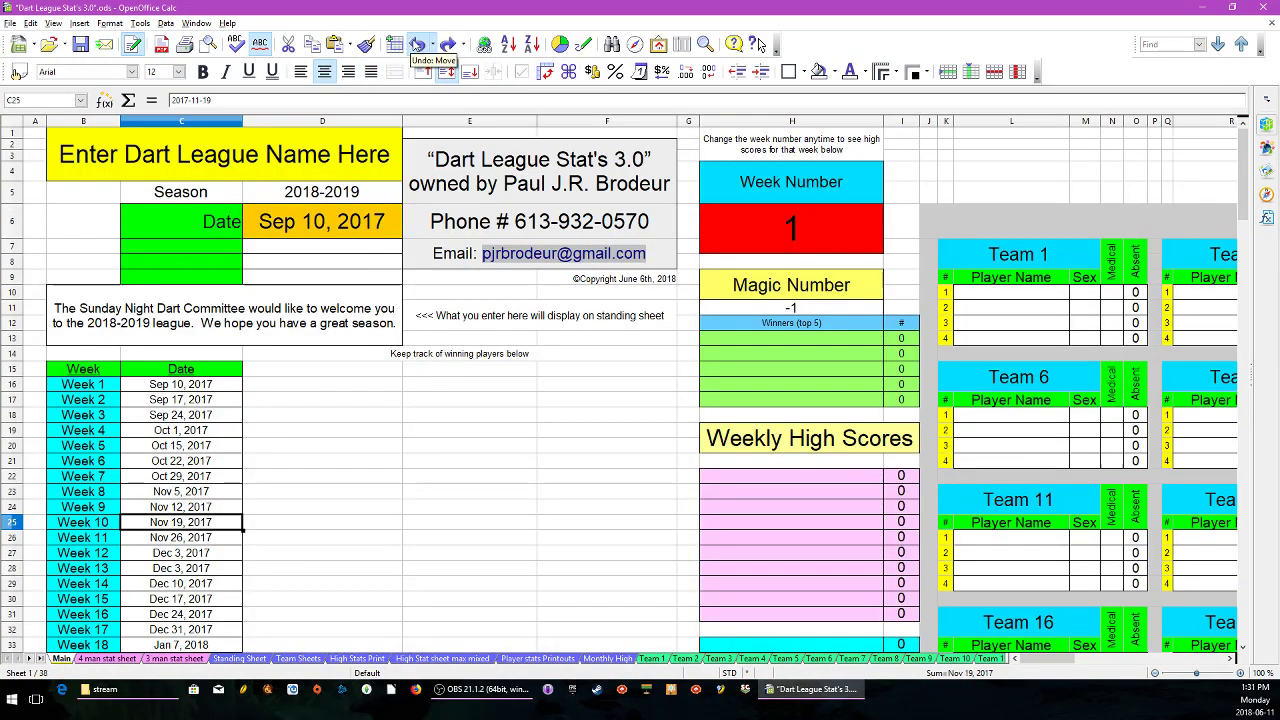
{"action": "left_click", "coordinate": [416, 45]}
{"action": "left_click", "coordinate": [416, 45]}
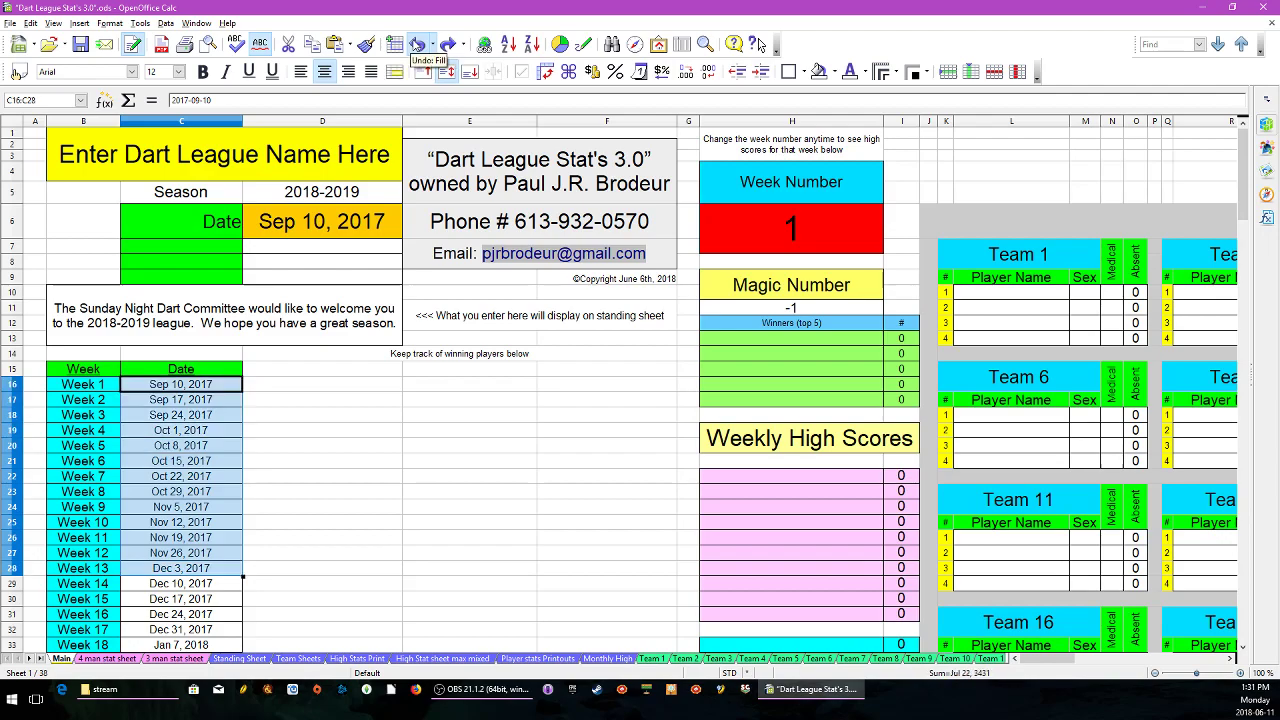
{"action": "left_click", "coordinate": [385, 429]}
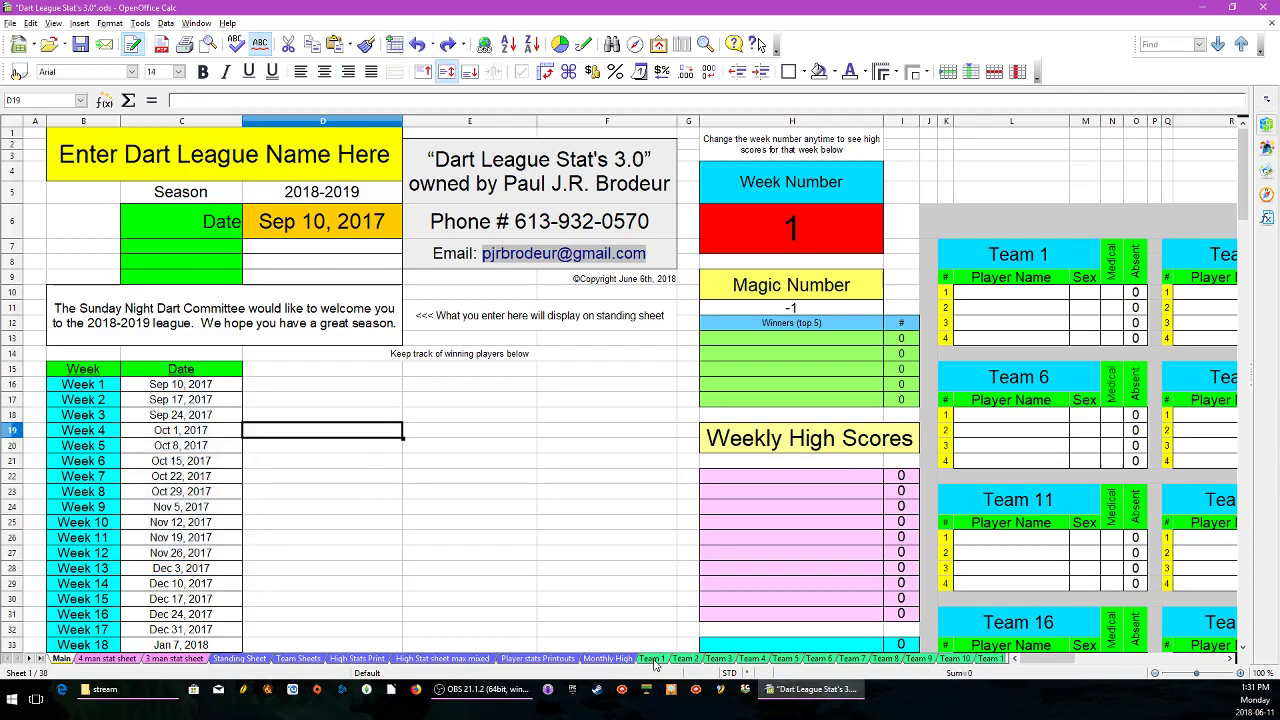
- Recheck the Week 1 to Week 3 dates on the Team 1 sheet and return to the Main sheet
{"action": "left_click", "coordinate": [652, 659]}
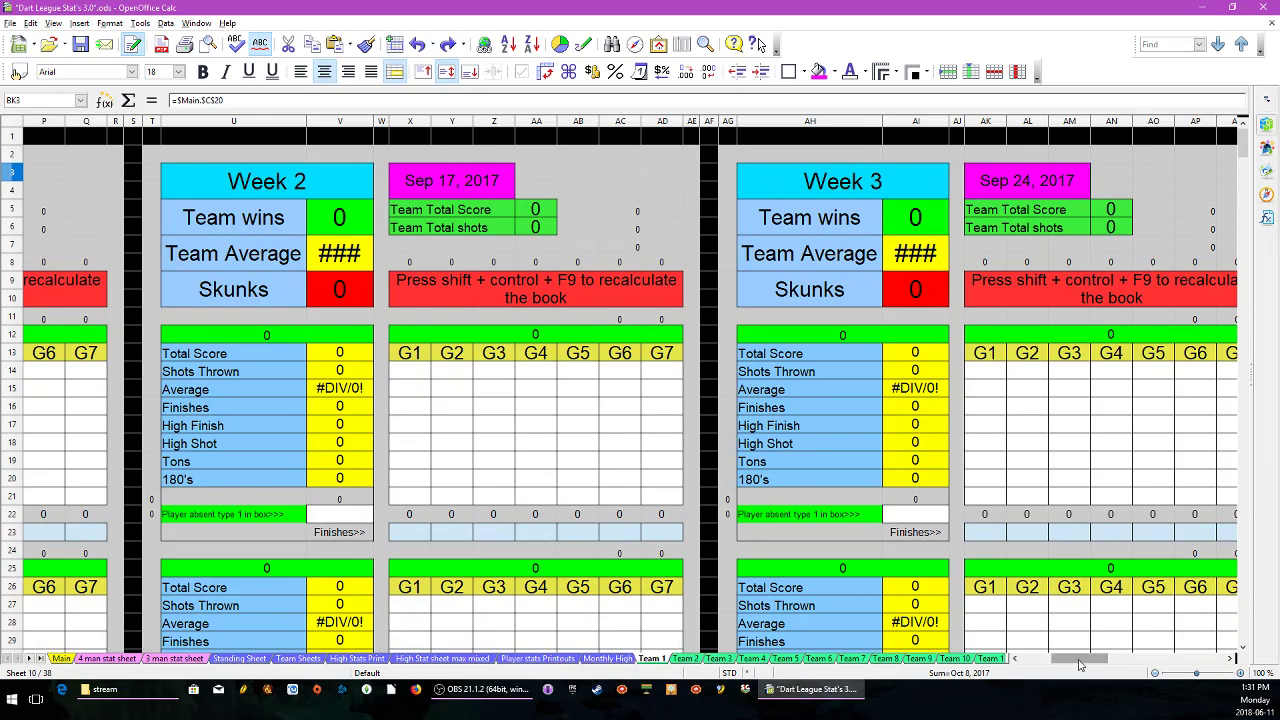
{"action": "left_click_drag", "start_coordinate": [1080, 665], "coordinate": [1035, 663]}
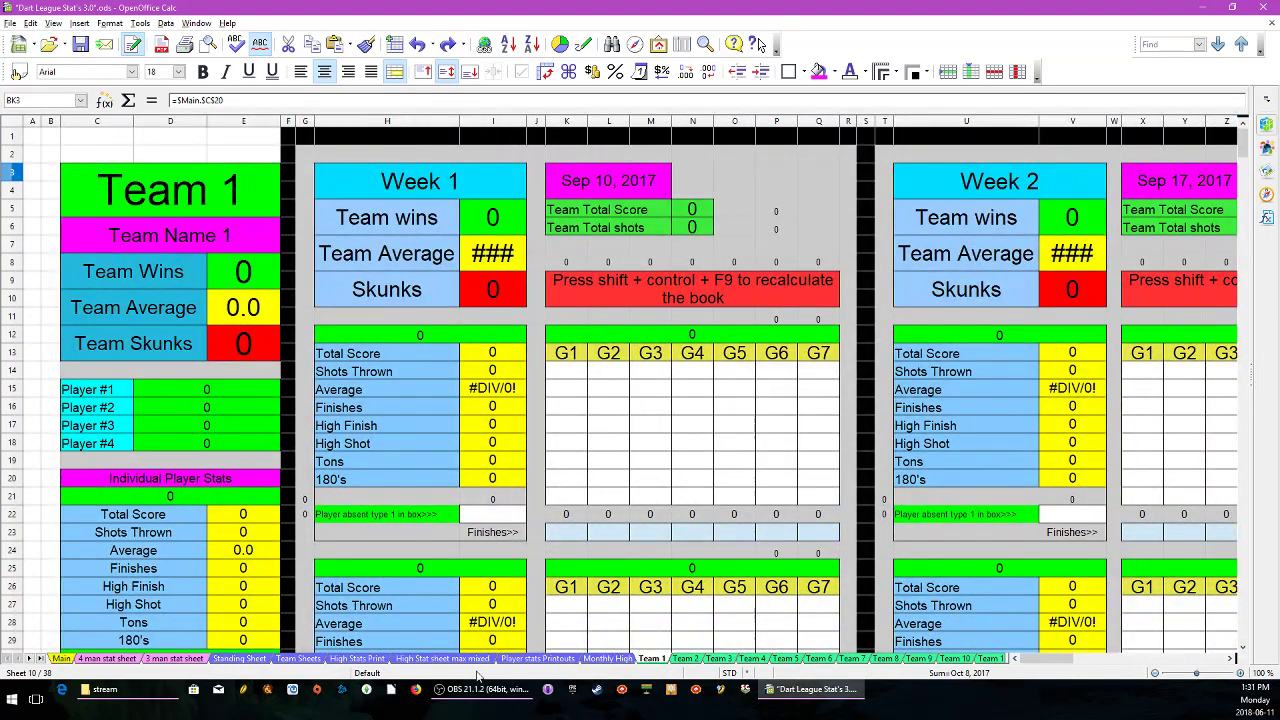
{"action": "left_click", "coordinate": [58, 659]}
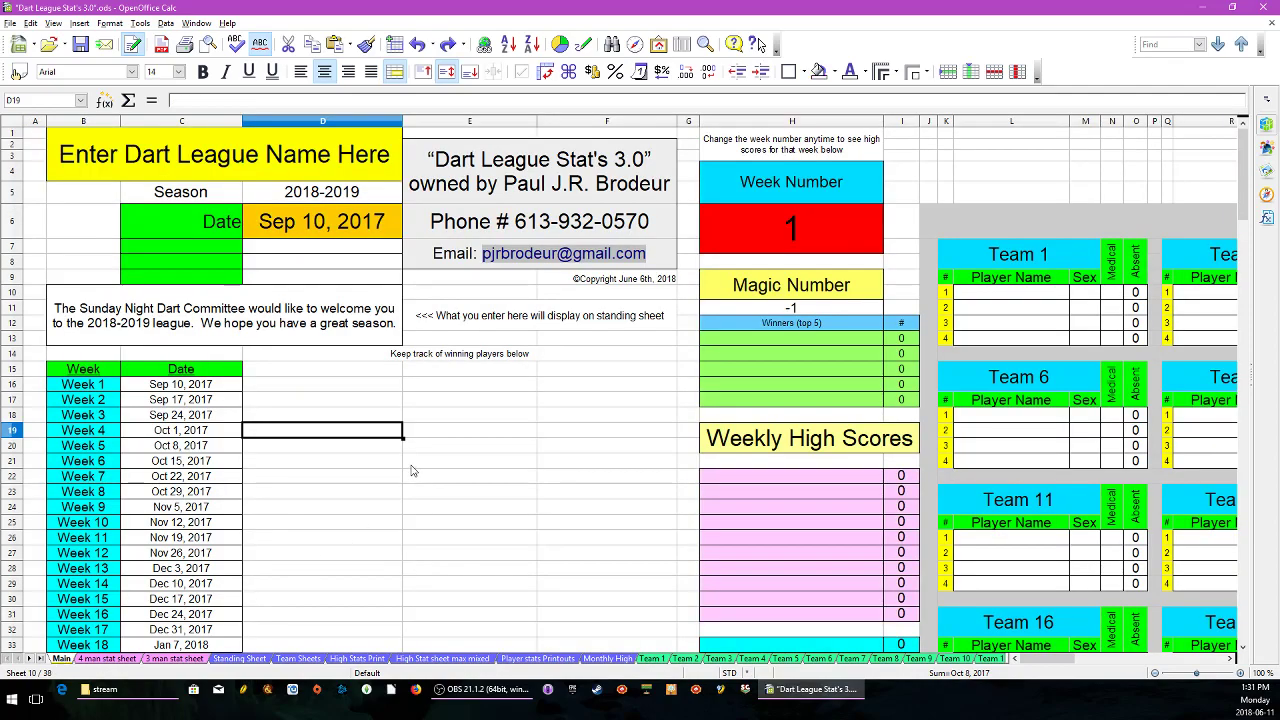
- Read through the "How to USE this spreadsheet" instructions below the week dates, including the note on moving data
{"action": "left_click", "coordinate": [292, 477]}
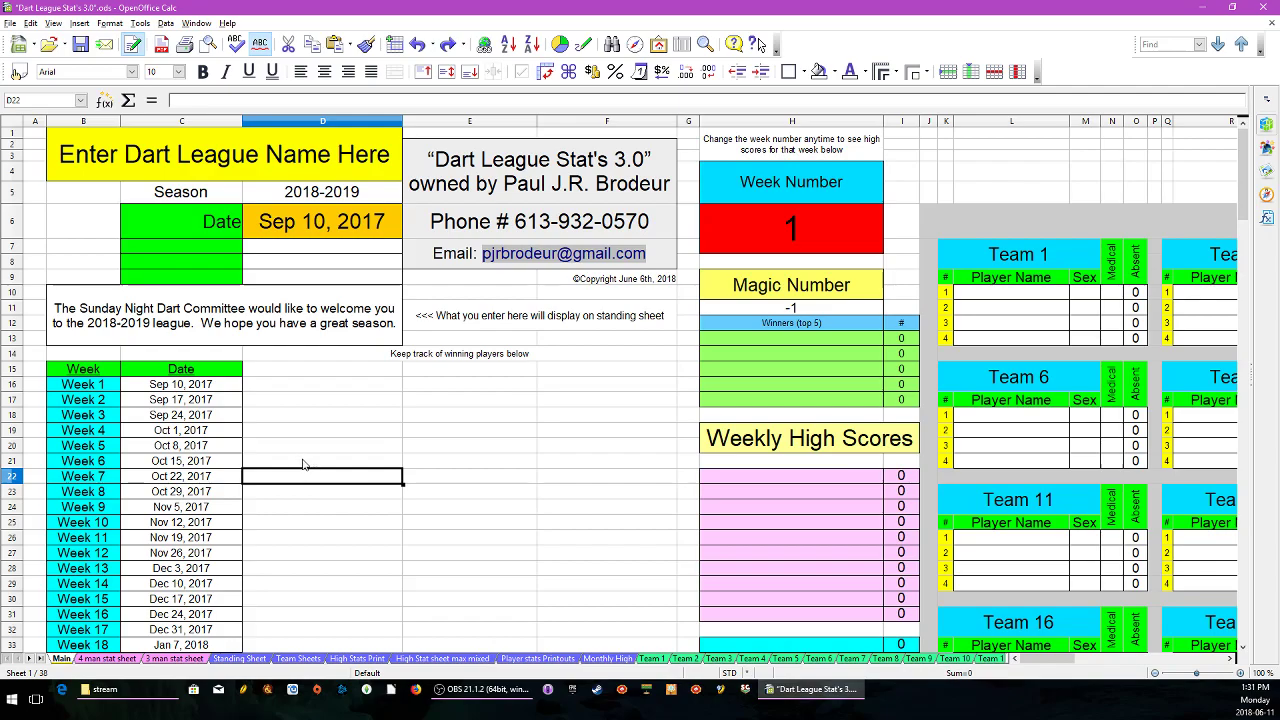
{"action": "scroll", "coordinate": [313, 483], "scroll_direction": "down", "scroll_amount": 12}
{"action": "scroll", "coordinate": [280, 360], "scroll_direction": "down", "scroll_amount": 3}
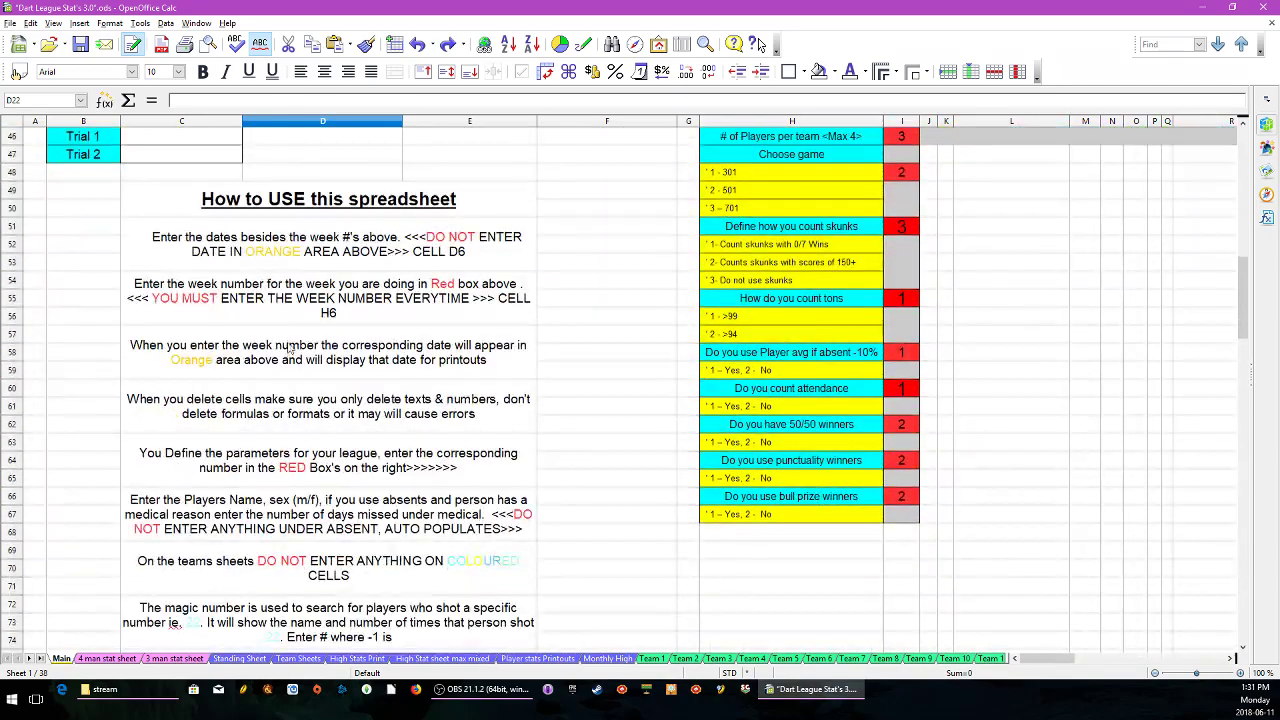
{"action": "scroll", "coordinate": [305, 470], "scroll_direction": "down", "scroll_amount": 2}
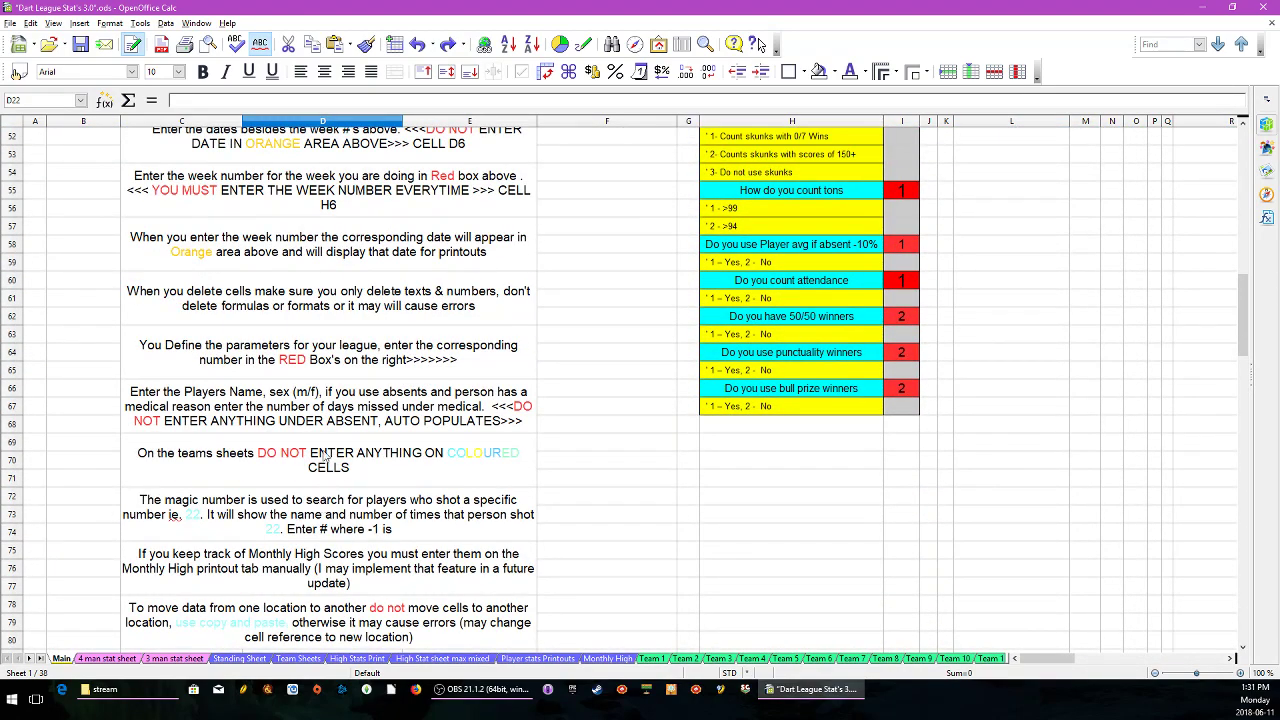
{"action": "scroll", "coordinate": [324, 490], "scroll_direction": "down", "scroll_amount": 1}
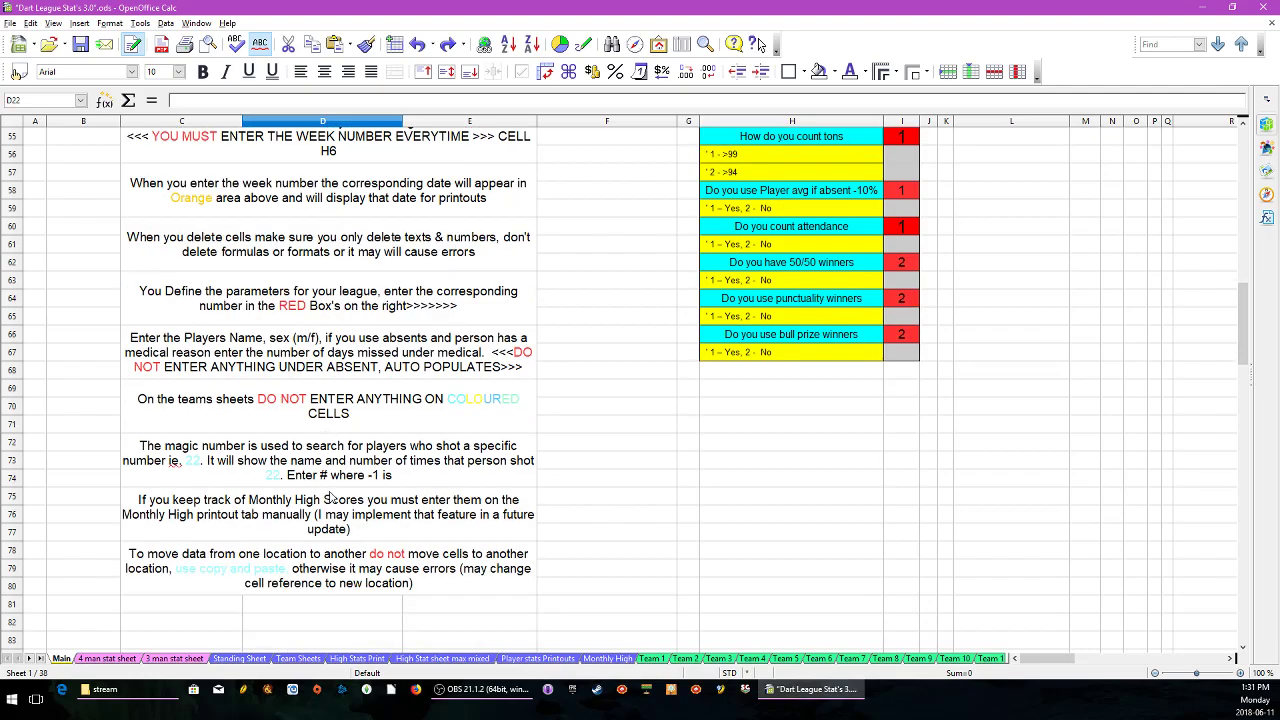
{"action": "scroll", "coordinate": [330, 475], "scroll_direction": "up", "scroll_amount": 11}
{"action": "scroll", "coordinate": [335, 464], "scroll_direction": "up", "scroll_amount": 7}
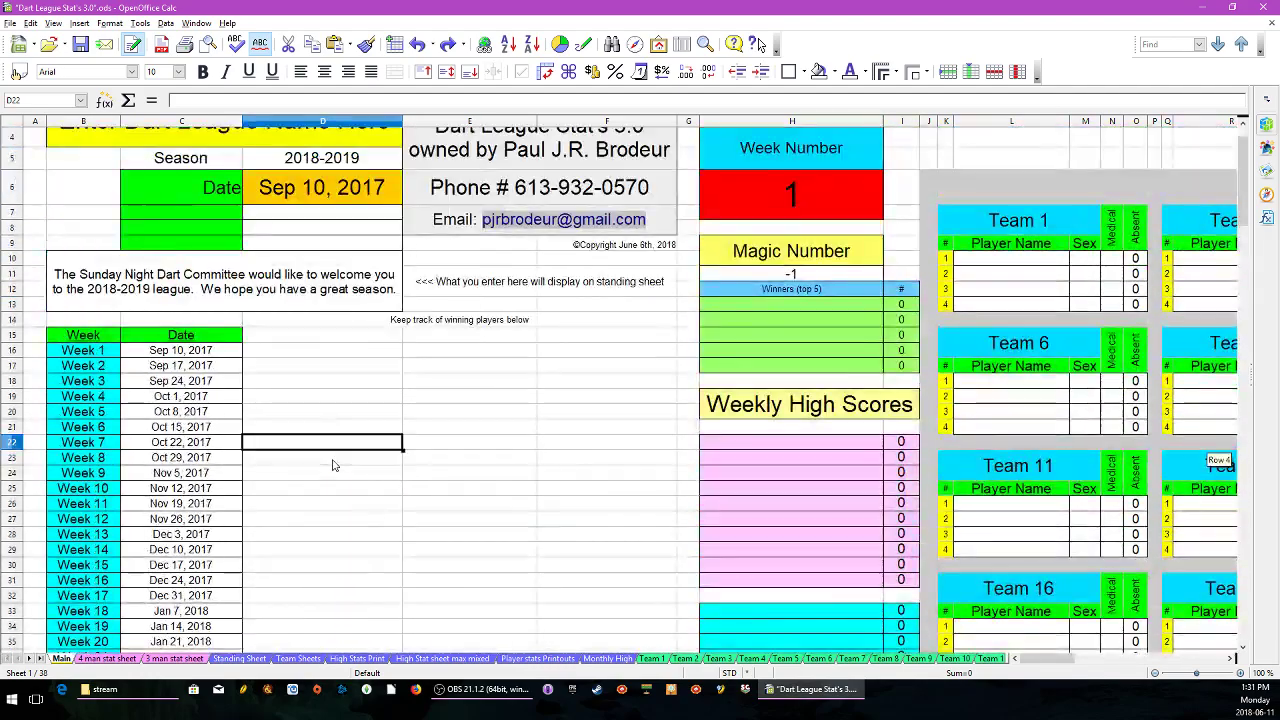
- Look through the Main sheet's date list from Week 1 down to Week 30 and the Trial rows
{"action": "left_click", "coordinate": [482, 416]}
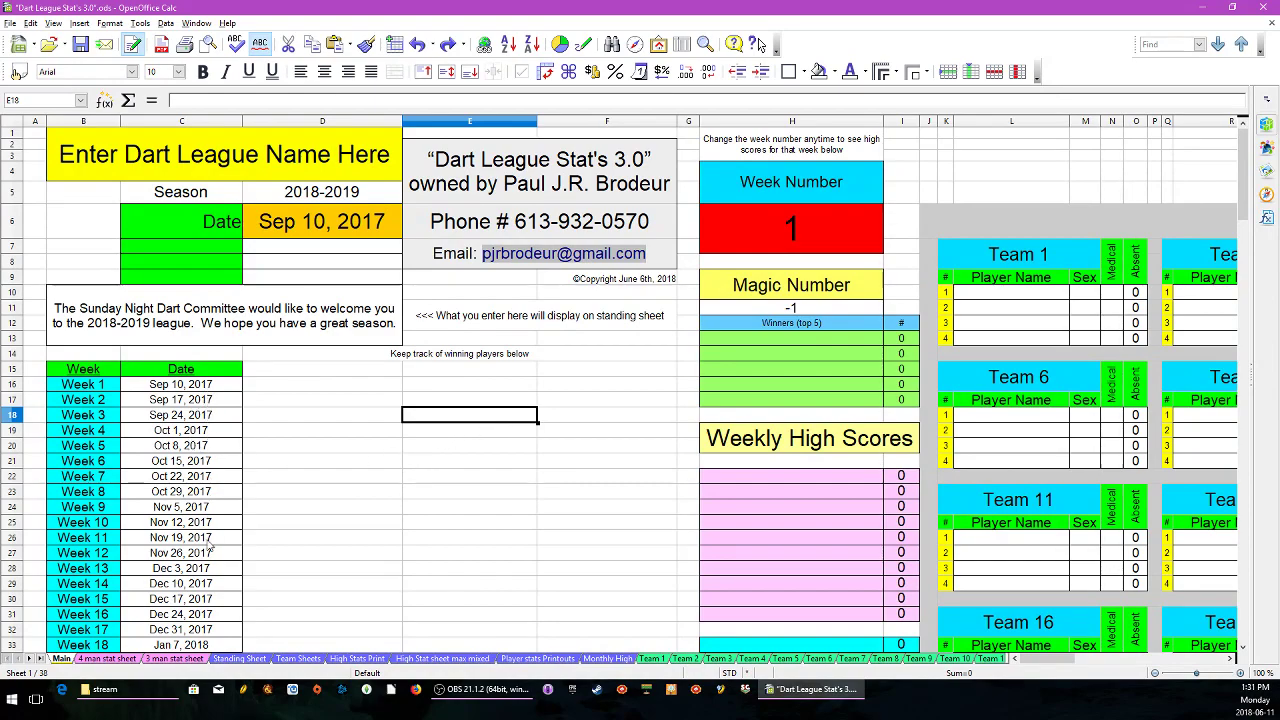
{"action": "scroll", "coordinate": [211, 597], "scroll_direction": "down", "scroll_amount": 3}
{"action": "scroll", "coordinate": [211, 597], "scroll_direction": "down", "scroll_amount": 3}
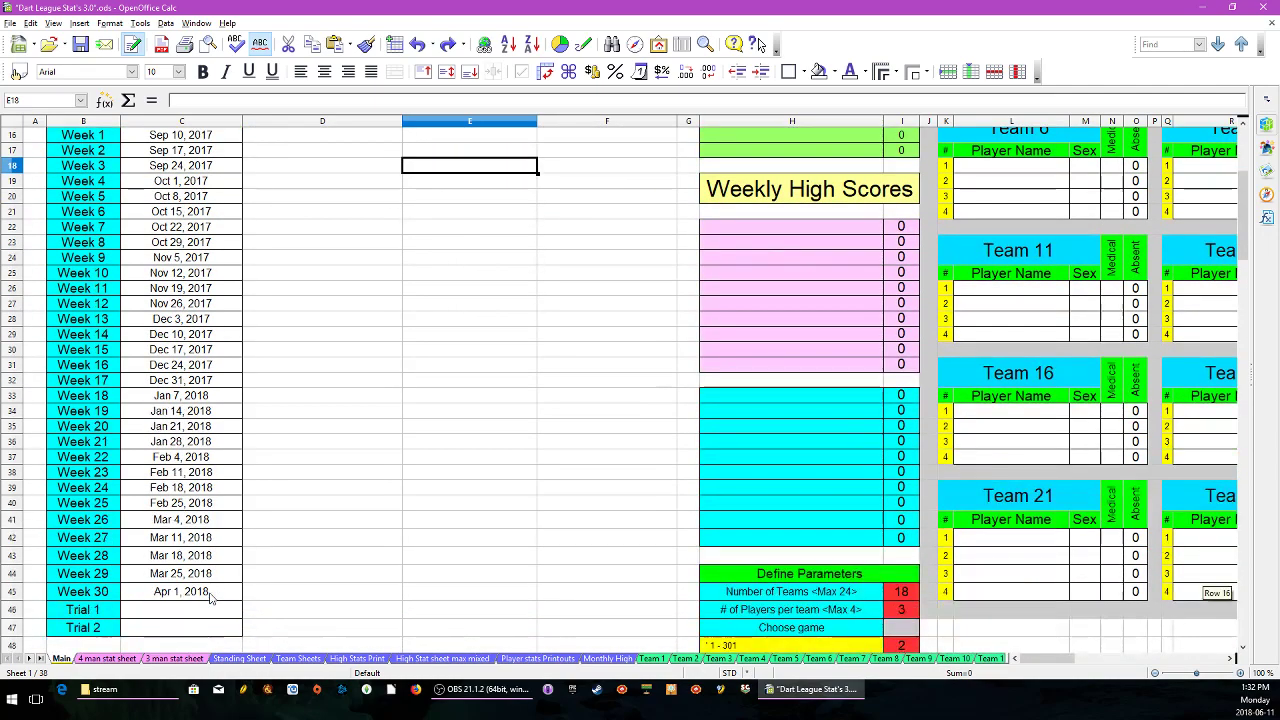
{"action": "scroll", "coordinate": [190, 452], "scroll_direction": "up", "scroll_amount": 6}
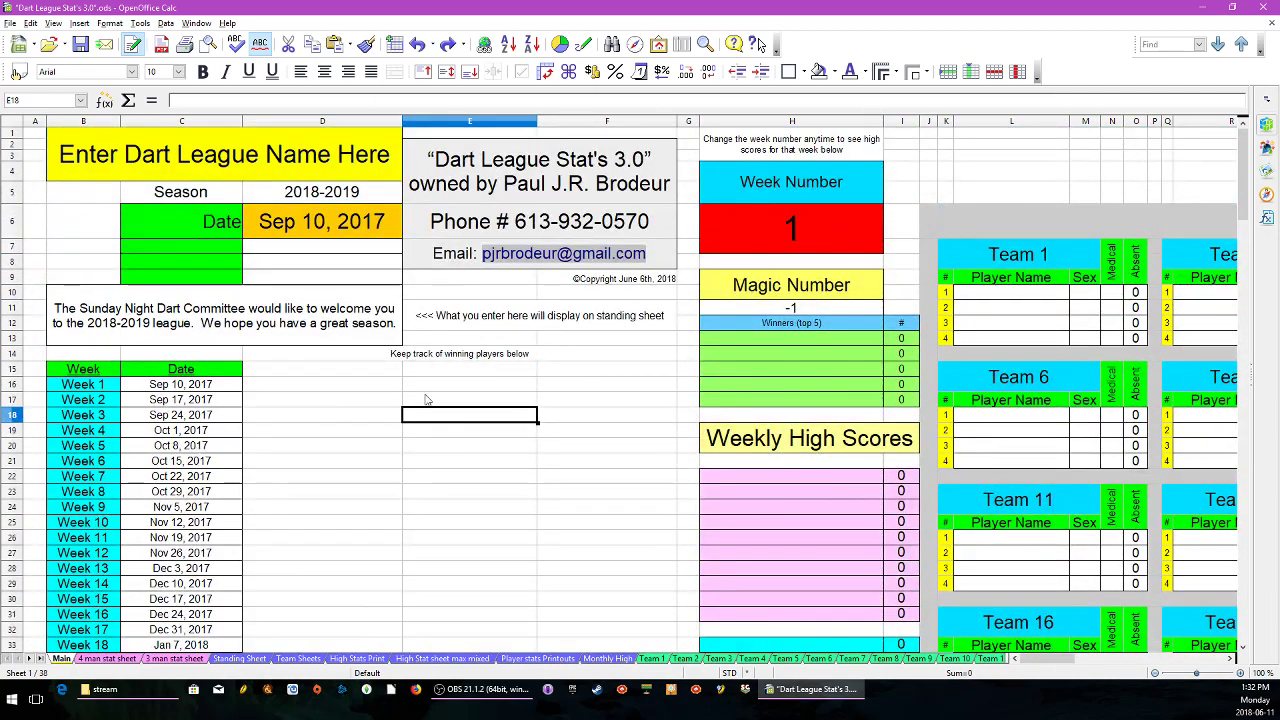
- Set the Week Number on the Main sheet to 25
{"action": "left_click", "coordinate": [787, 237]}
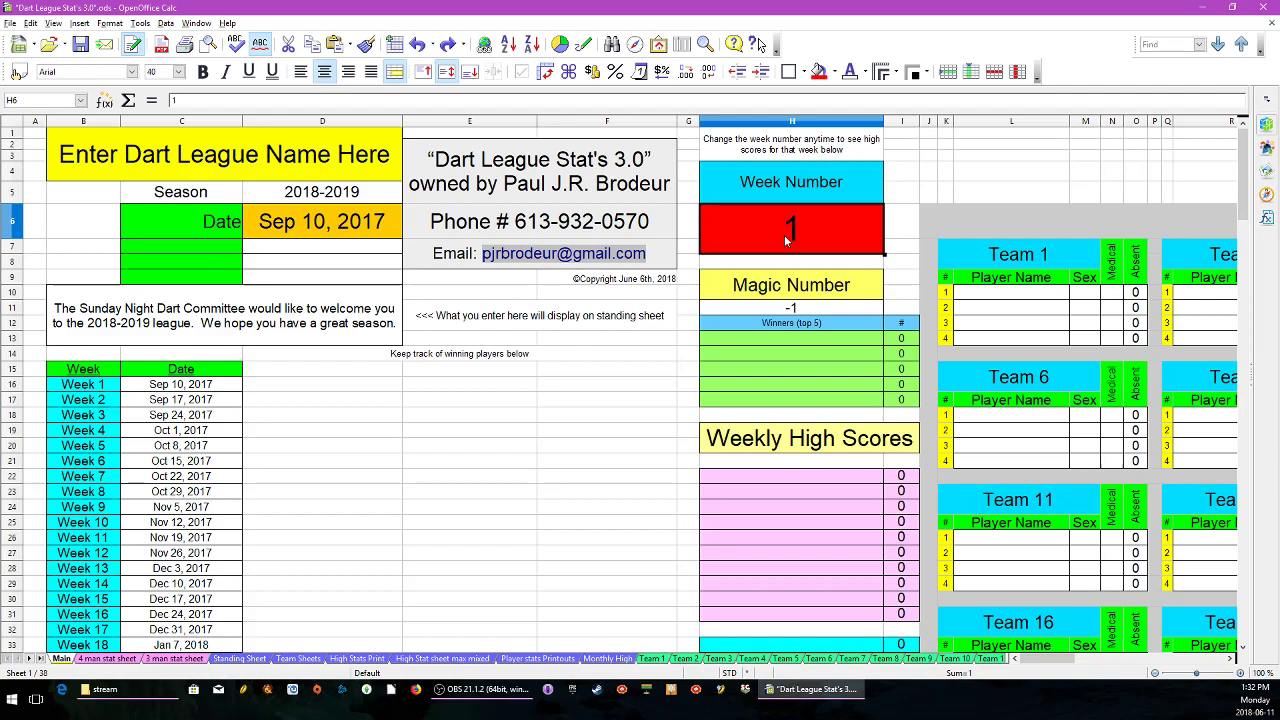
{"action": "type", "text": "25"}
{"action": "key", "text": "Return"}
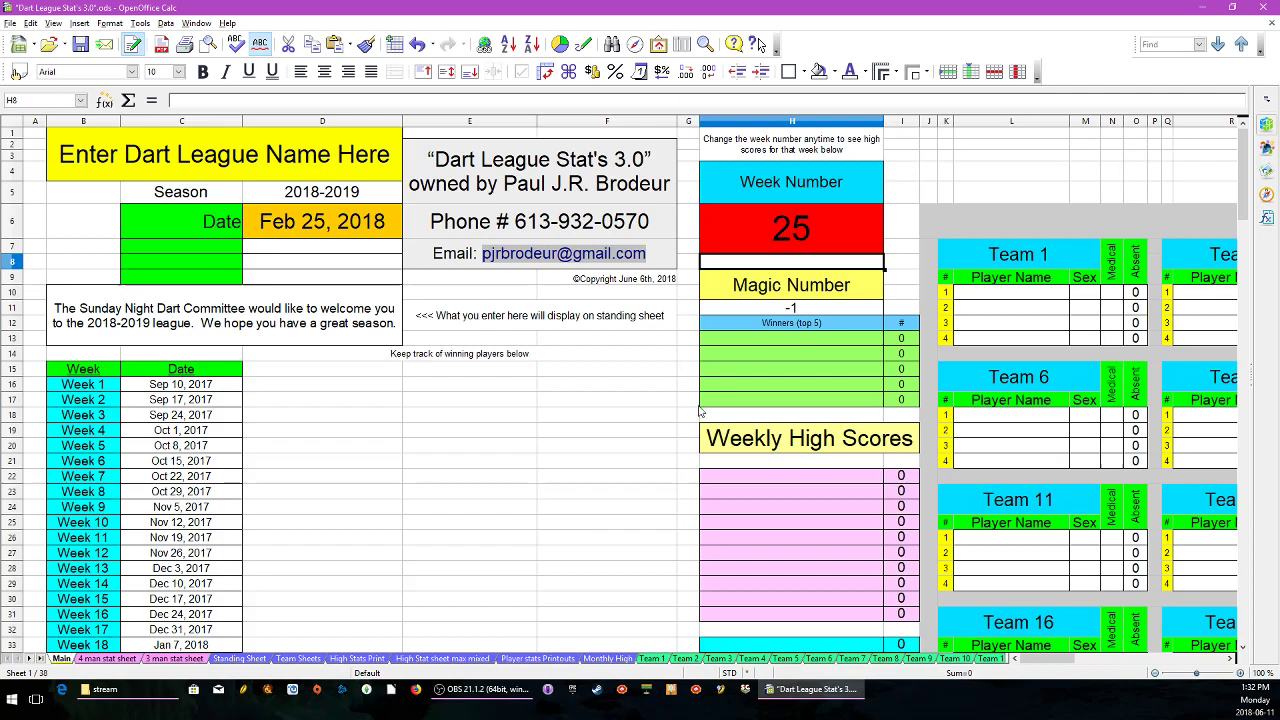
{"action": "scroll", "coordinate": [815, 250], "scroll_direction": "down", "scroll_amount": 5}
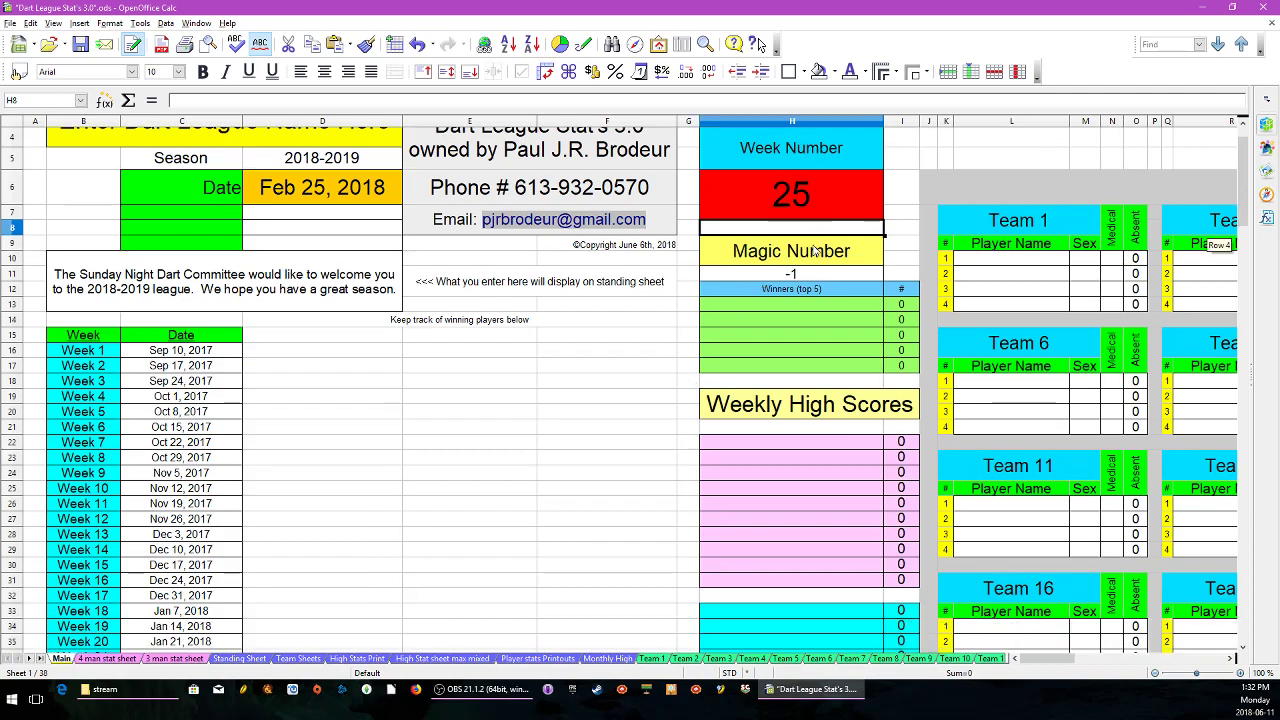
{"action": "scroll", "coordinate": [829, 304], "scroll_direction": "down", "scroll_amount": 10}
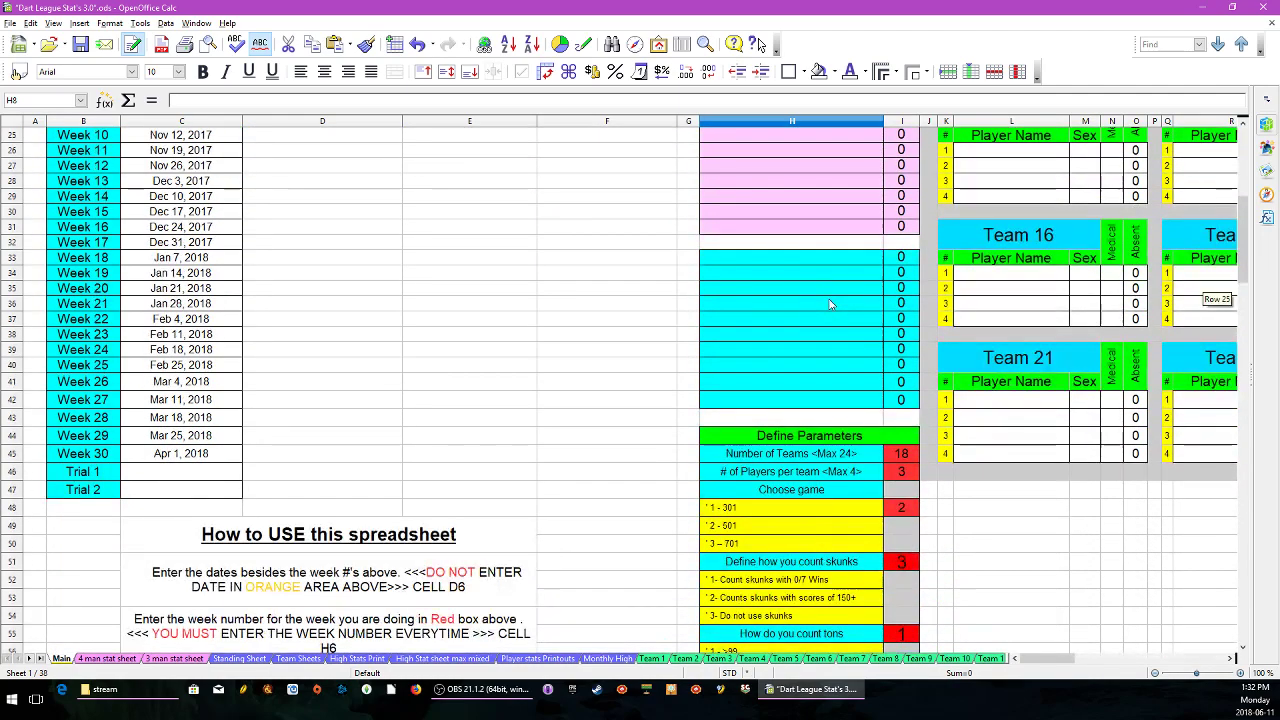
{"action": "scroll", "coordinate": [800, 301], "scroll_direction": "up", "scroll_amount": 7}
{"action": "scroll", "coordinate": [800, 301], "scroll_direction": "up", "scroll_amount": 8}
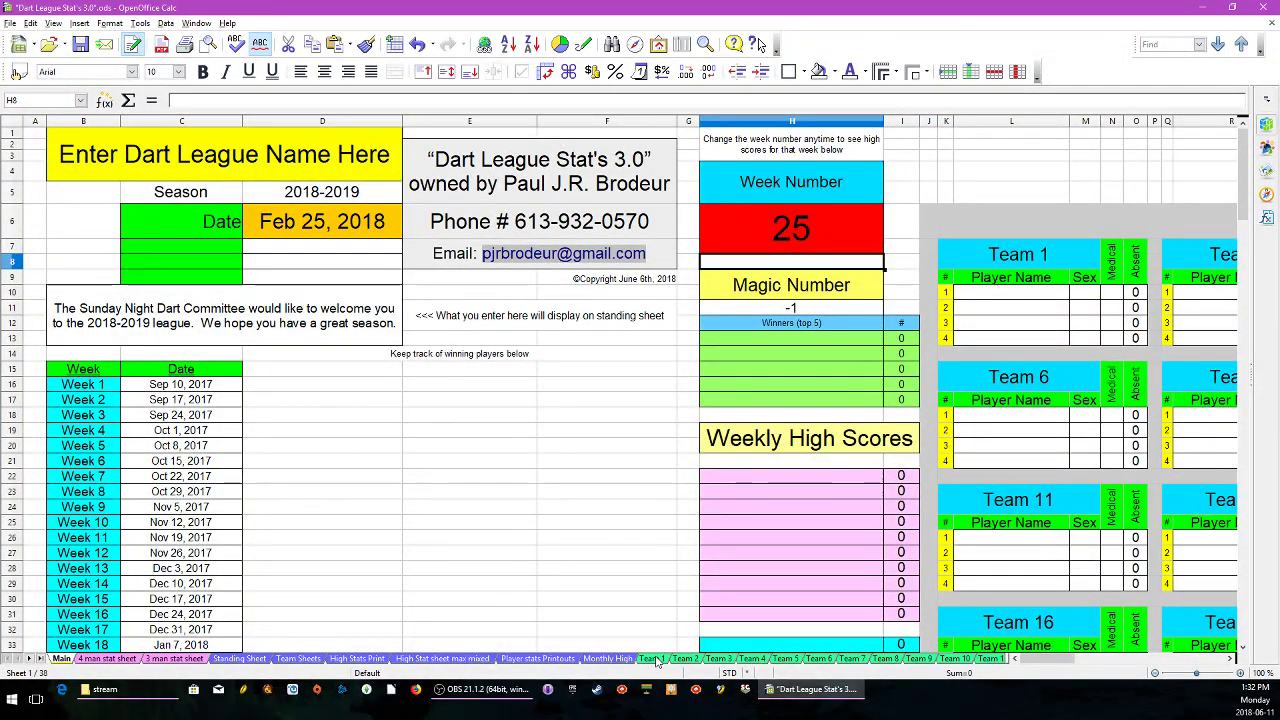
- Check the displayed date on the Standing Sheet, the 4 man and 3 man stat sheets and Team 1, and return to the Main sheet
{"action": "left_click", "coordinate": [240, 659]}
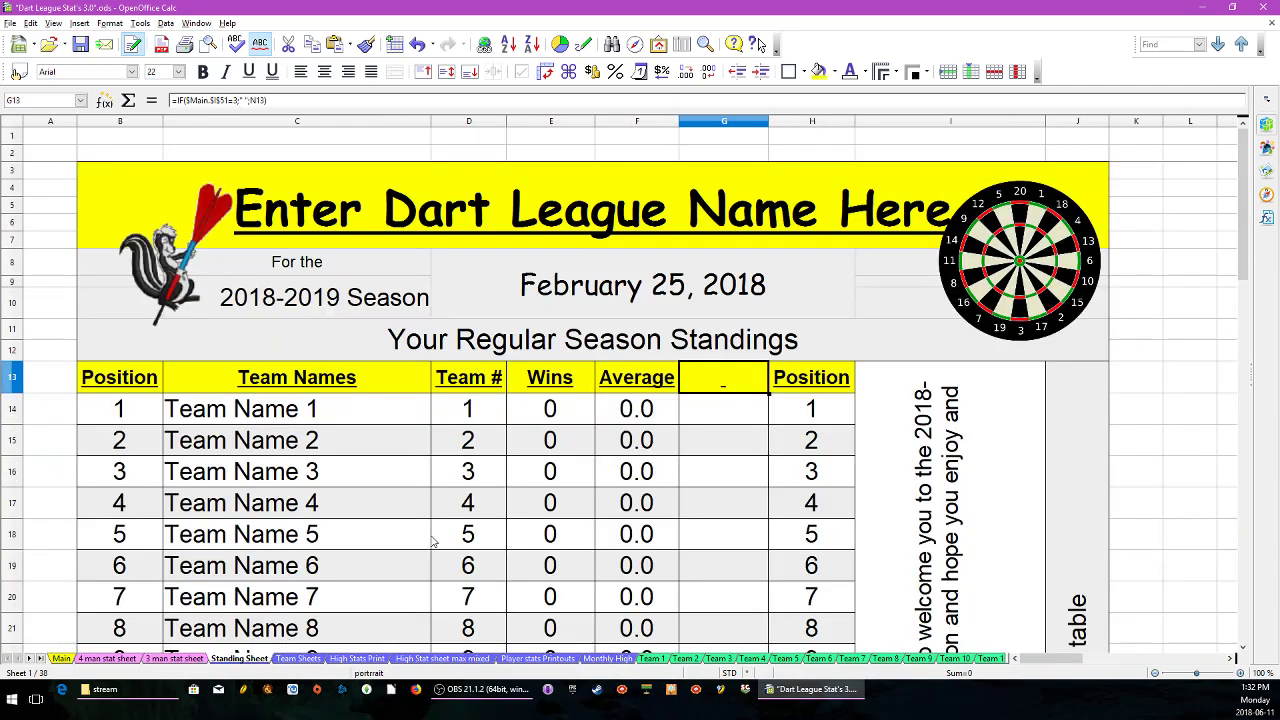
{"action": "scroll", "coordinate": [451, 528], "scroll_direction": "down", "scroll_amount": 8}
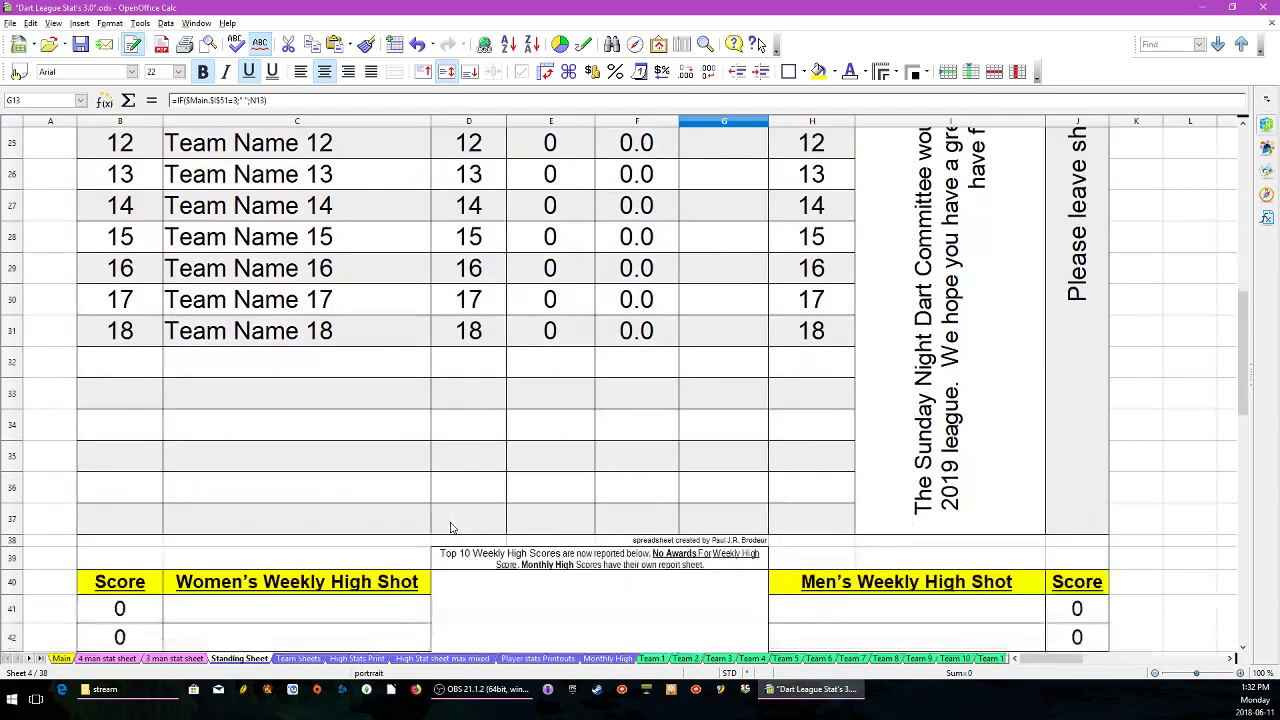
{"action": "scroll", "coordinate": [450, 525], "scroll_direction": "up", "scroll_amount": 8}
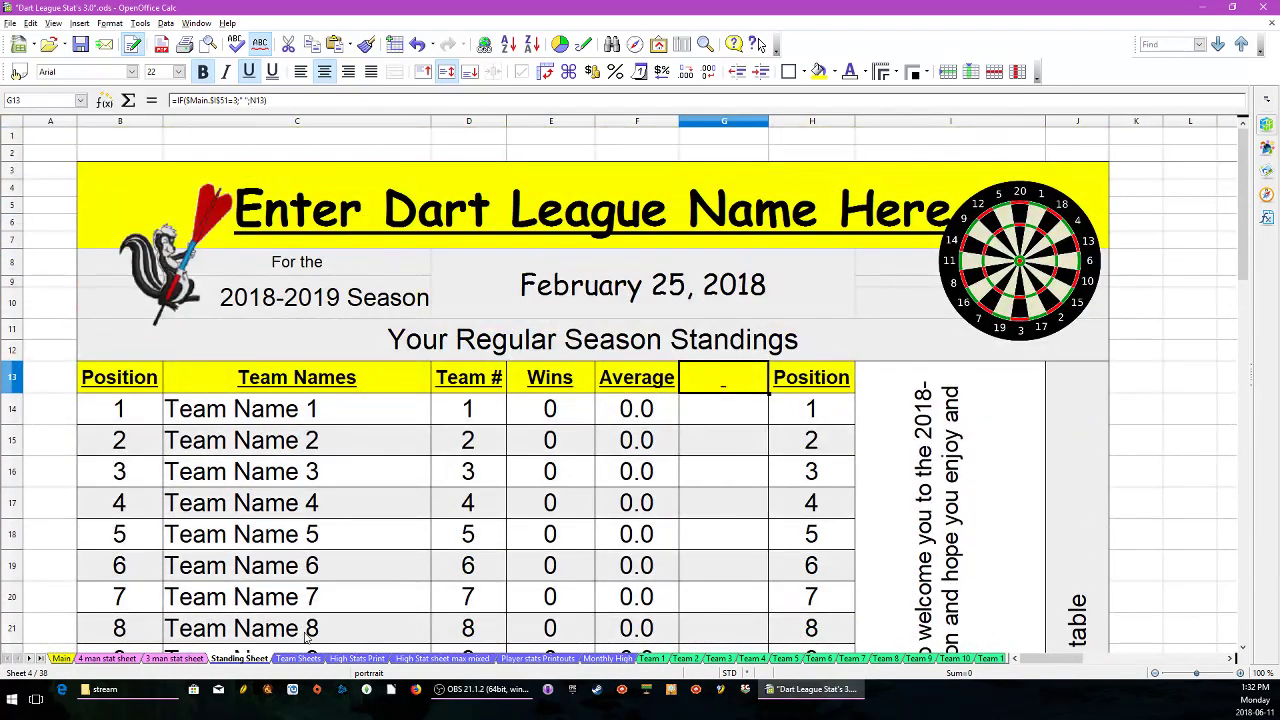
{"action": "left_click", "coordinate": [92, 660]}
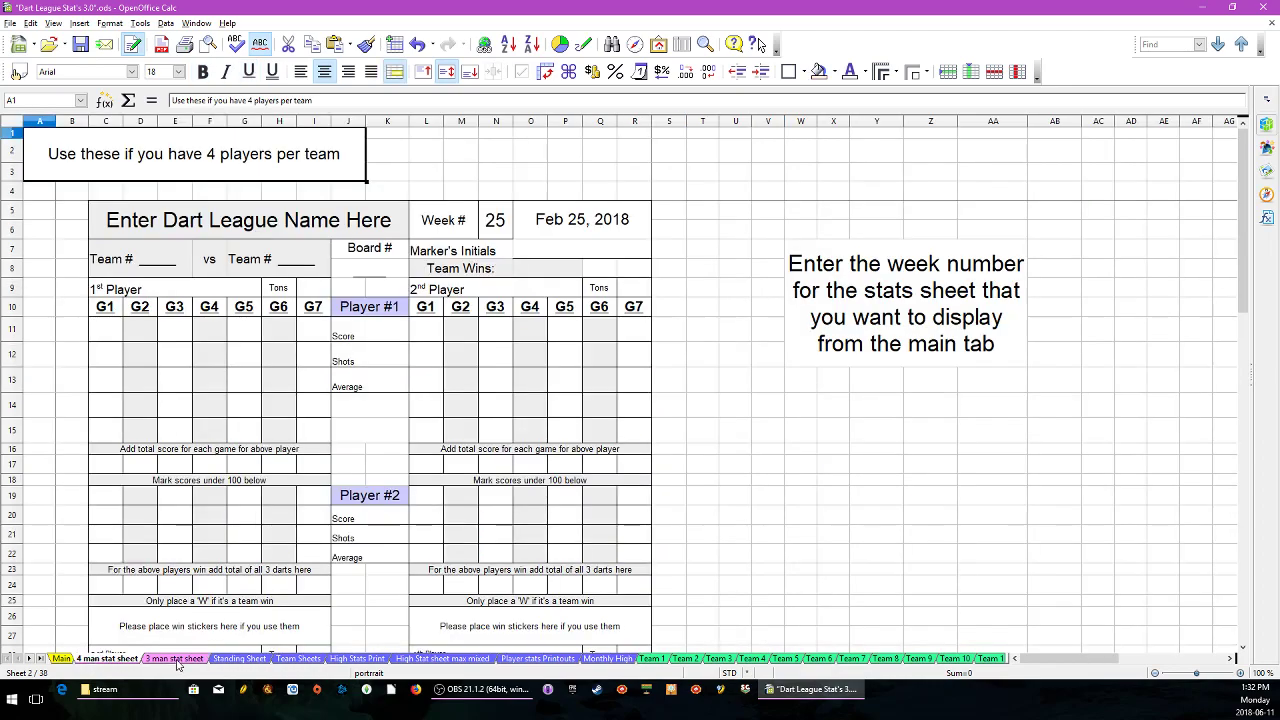
{"action": "left_click", "coordinate": [175, 659]}
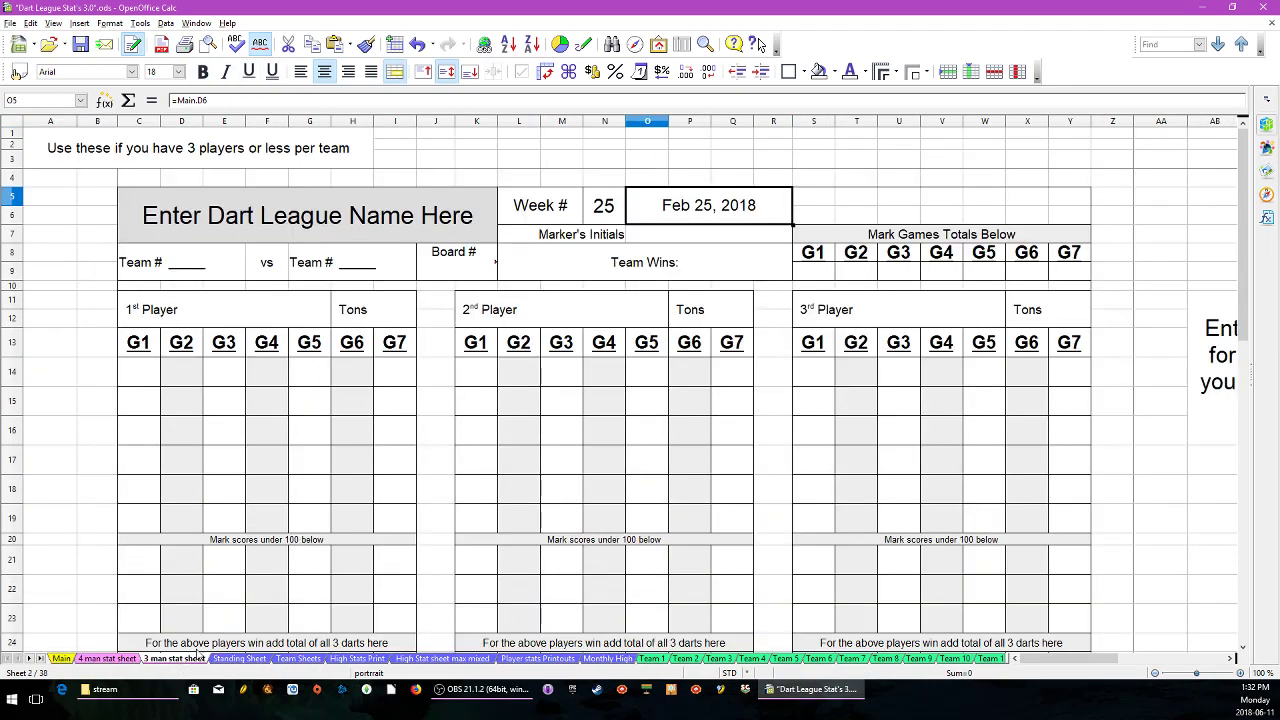
{"action": "left_click", "coordinate": [652, 659]}
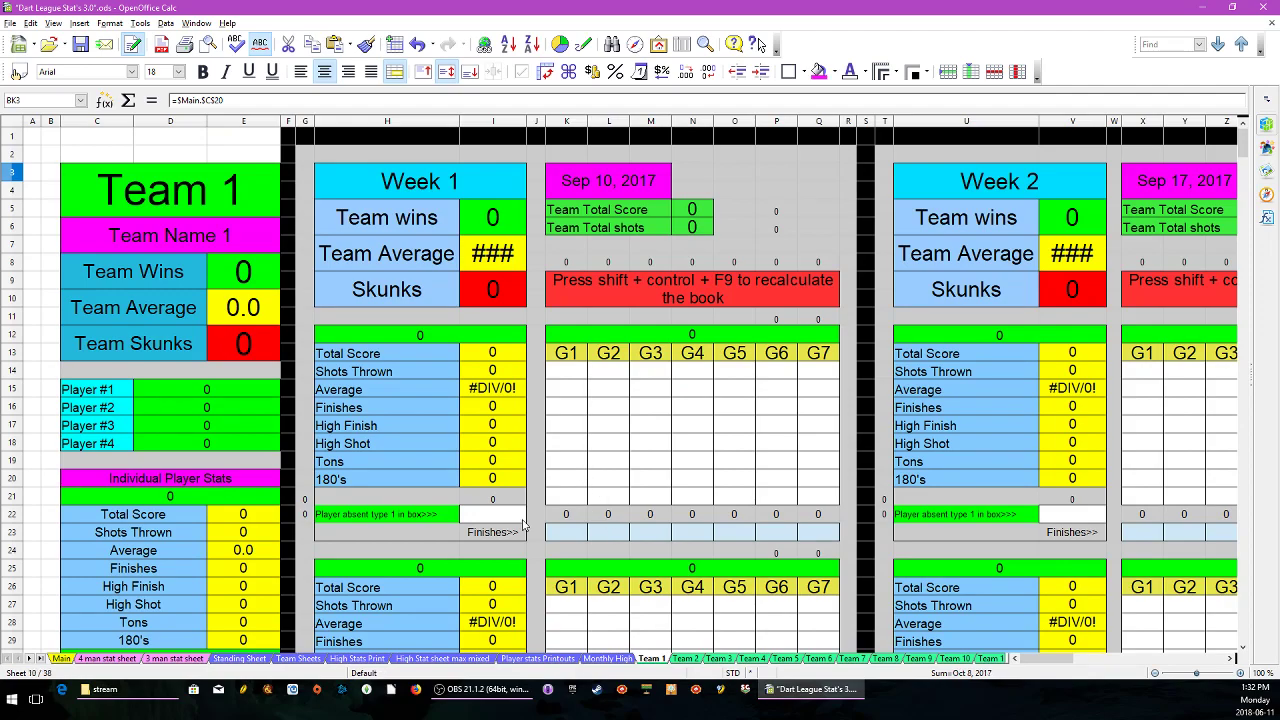
{"action": "left_click", "coordinate": [60, 659]}
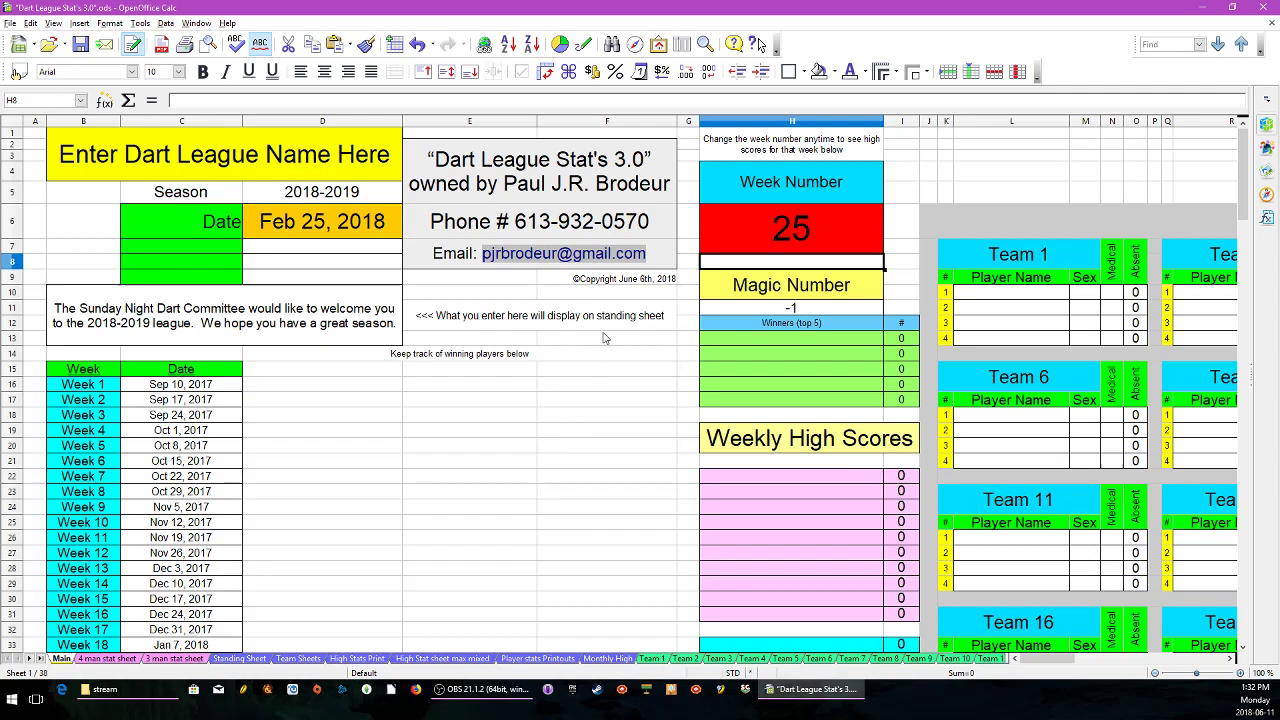
{"action": "left_click", "coordinate": [530, 222]}
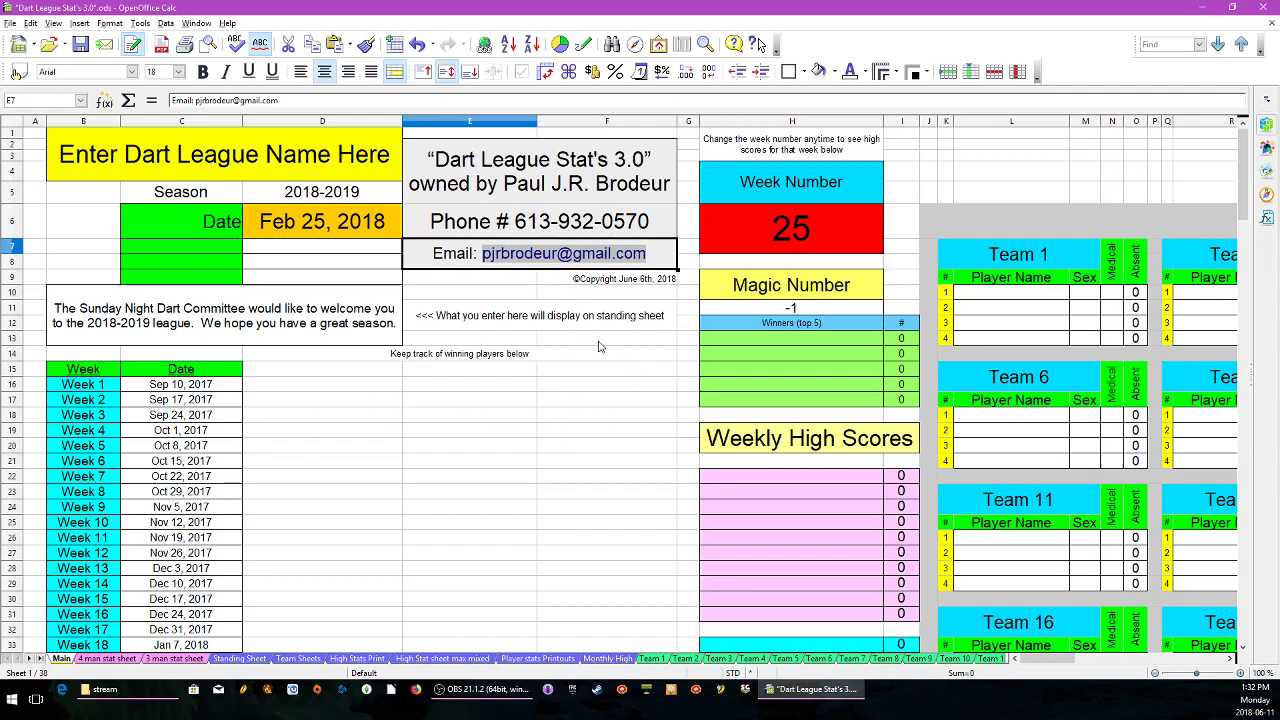
{"action": "left_click", "coordinate": [390, 466]}
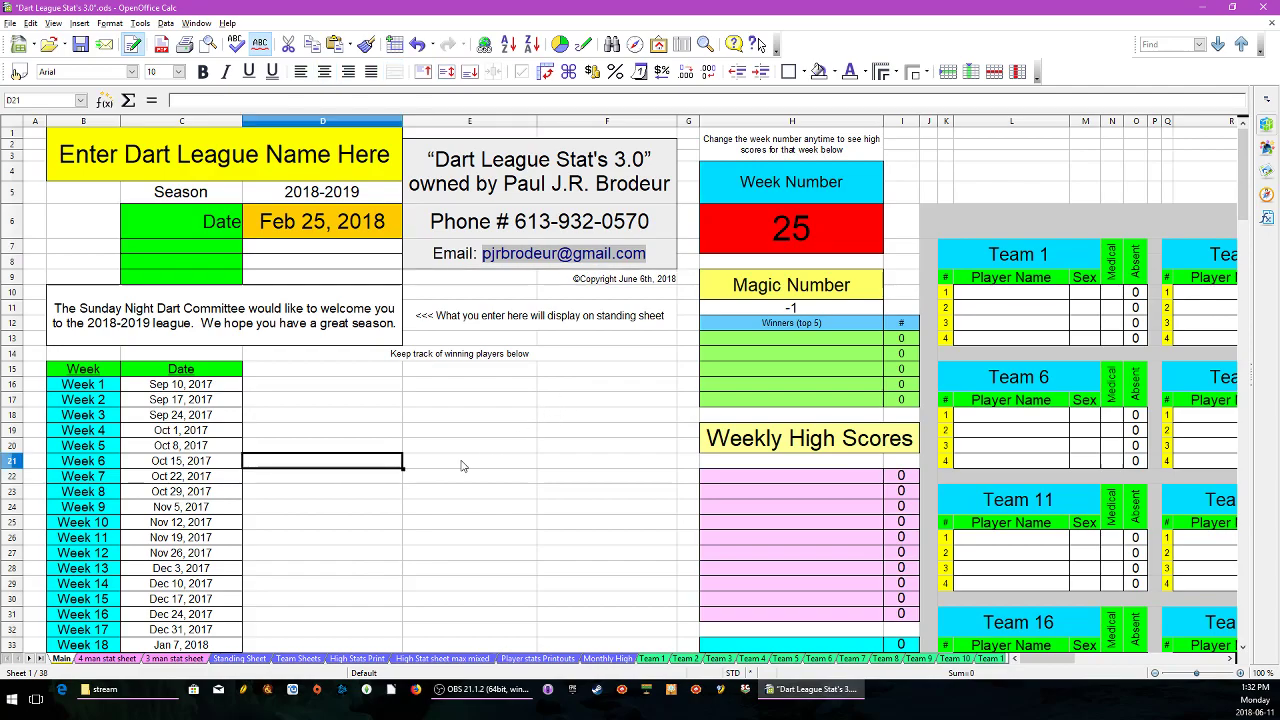
{"action": "scroll", "coordinate": [482, 478], "scroll_direction": "down", "scroll_amount": 11}
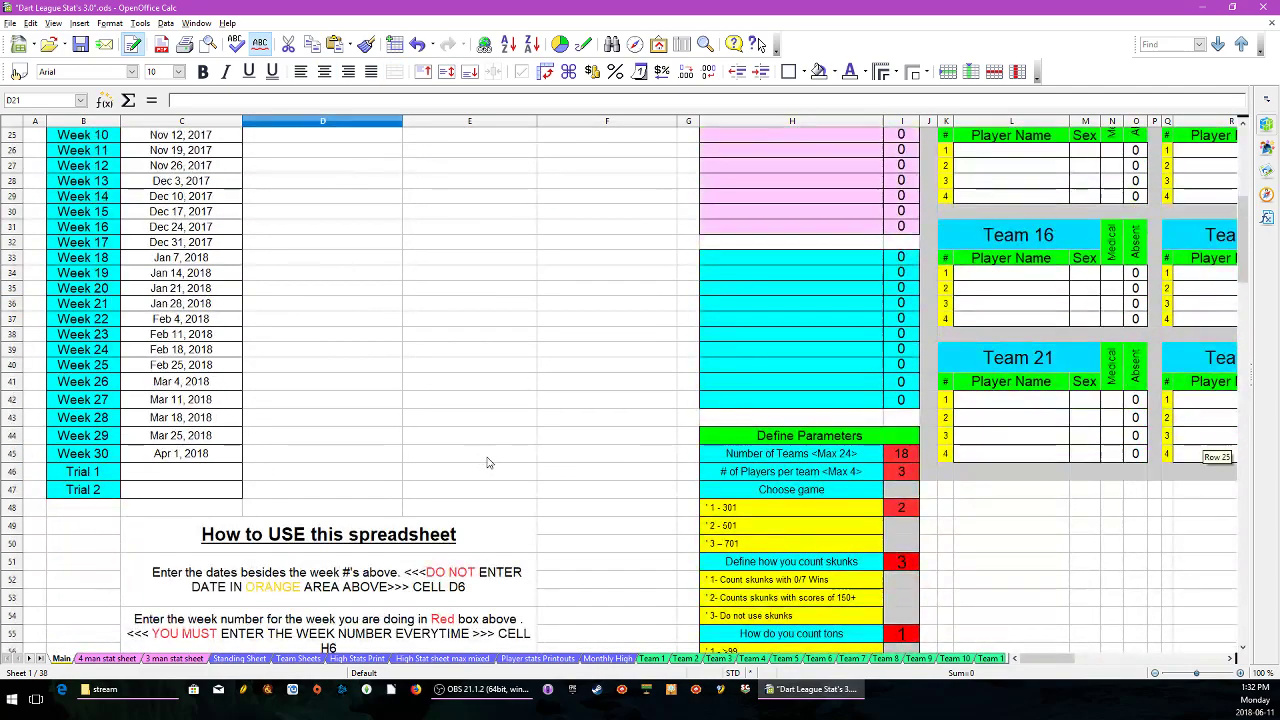
{"action": "scroll", "coordinate": [488, 462], "scroll_direction": "up", "scroll_amount": 4}
{"action": "scroll", "coordinate": [488, 462], "scroll_direction": "up", "scroll_amount": 7}
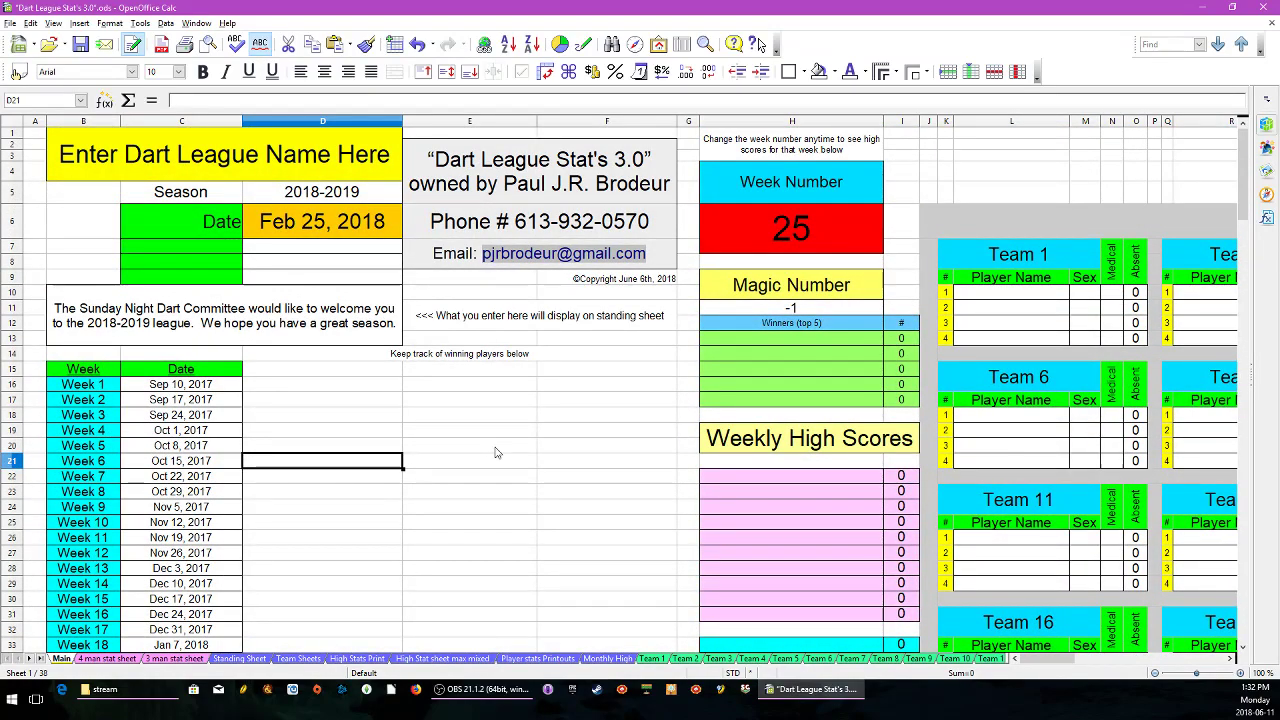
- Compare the Main sheet's season entry with the Standing Sheet and look through its standings list and welcome message
{"action": "left_click", "coordinate": [332, 199]}
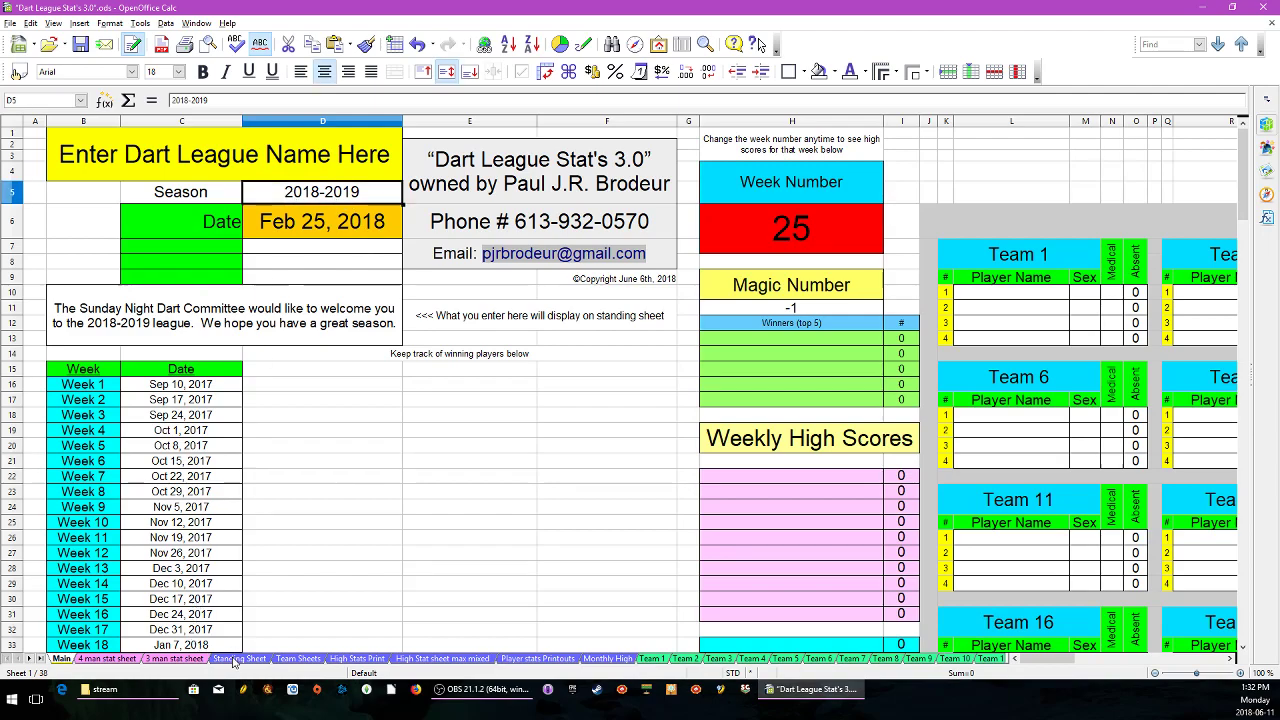
{"action": "left_click", "coordinate": [236, 659]}
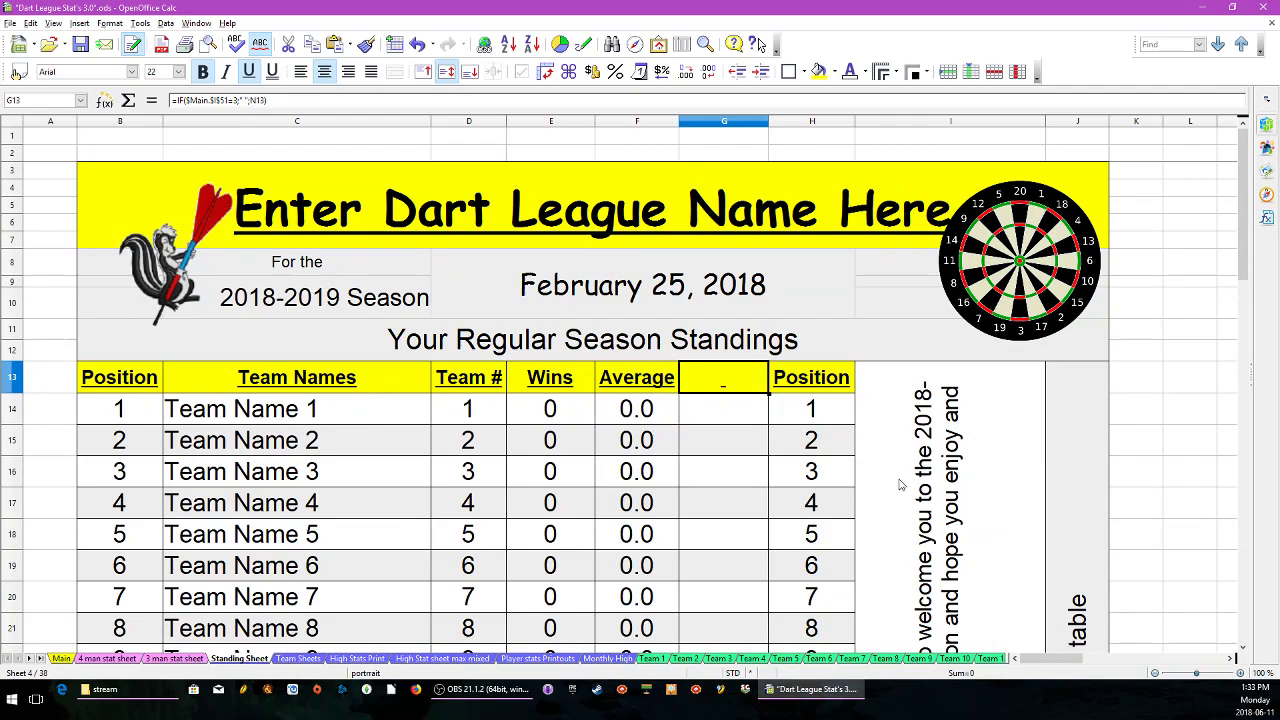
{"action": "scroll", "coordinate": [668, 354], "scroll_direction": "down", "scroll_amount": 7}
{"action": "scroll", "coordinate": [668, 354], "scroll_direction": "down", "scroll_amount": 4}
{"action": "scroll", "coordinate": [663, 369], "scroll_direction": "up", "scroll_amount": 11}
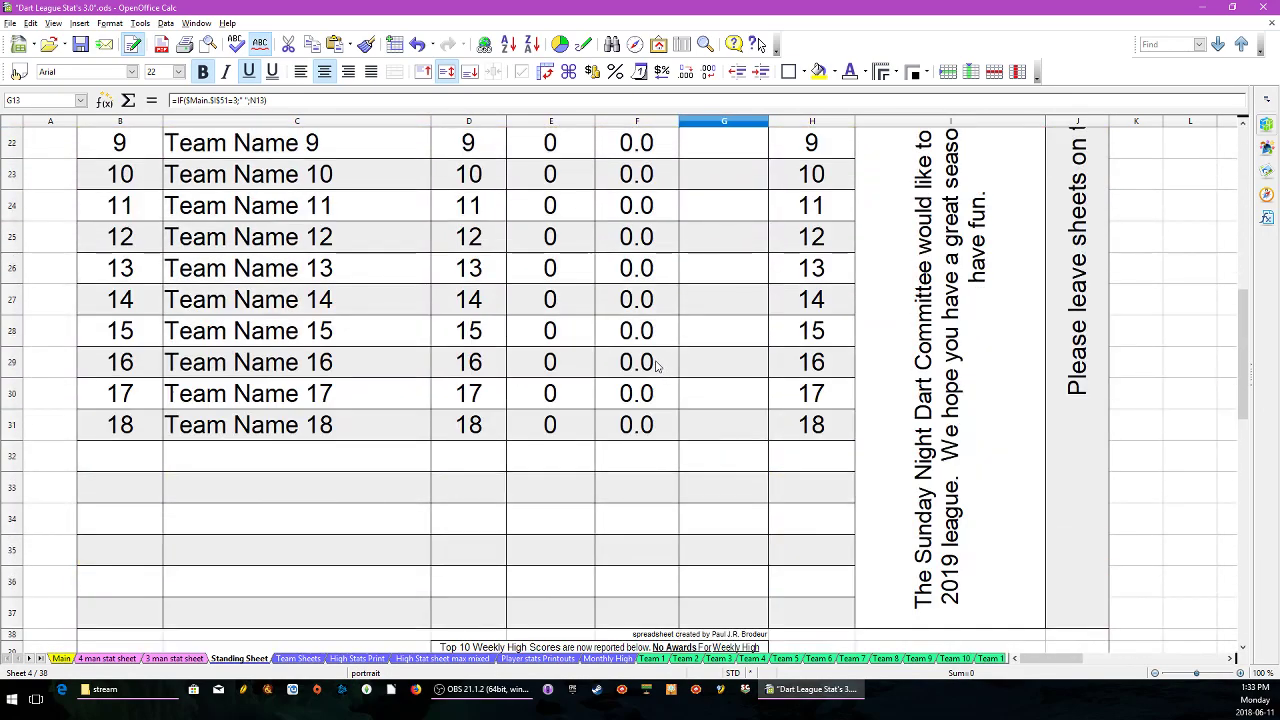
- Look through the Team Sheets, High Stats Print, High Stat sheet max mixed, Player stats Printouts and Monthly High sheets
{"action": "left_click", "coordinate": [298, 659]}
{"action": "left_click", "coordinate": [357, 659]}
{"action": "left_click", "coordinate": [440, 659]}
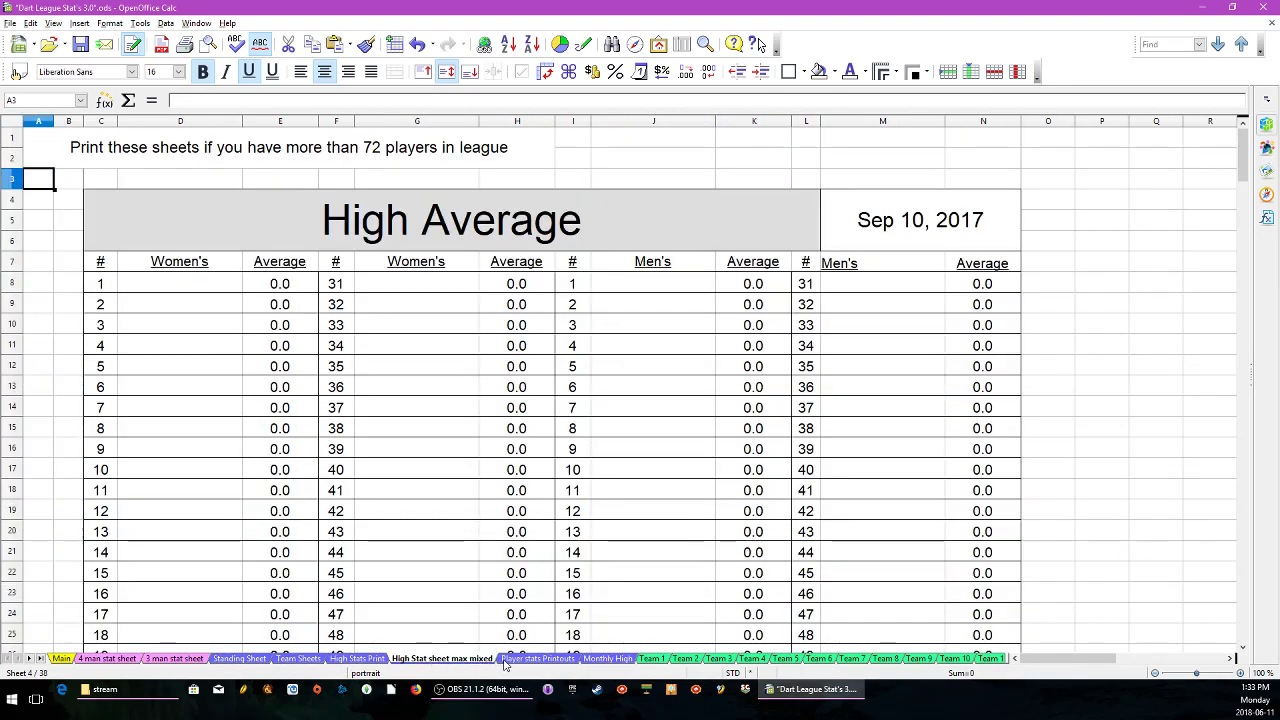
{"action": "left_click", "coordinate": [507, 659]}
{"action": "left_click", "coordinate": [607, 659]}
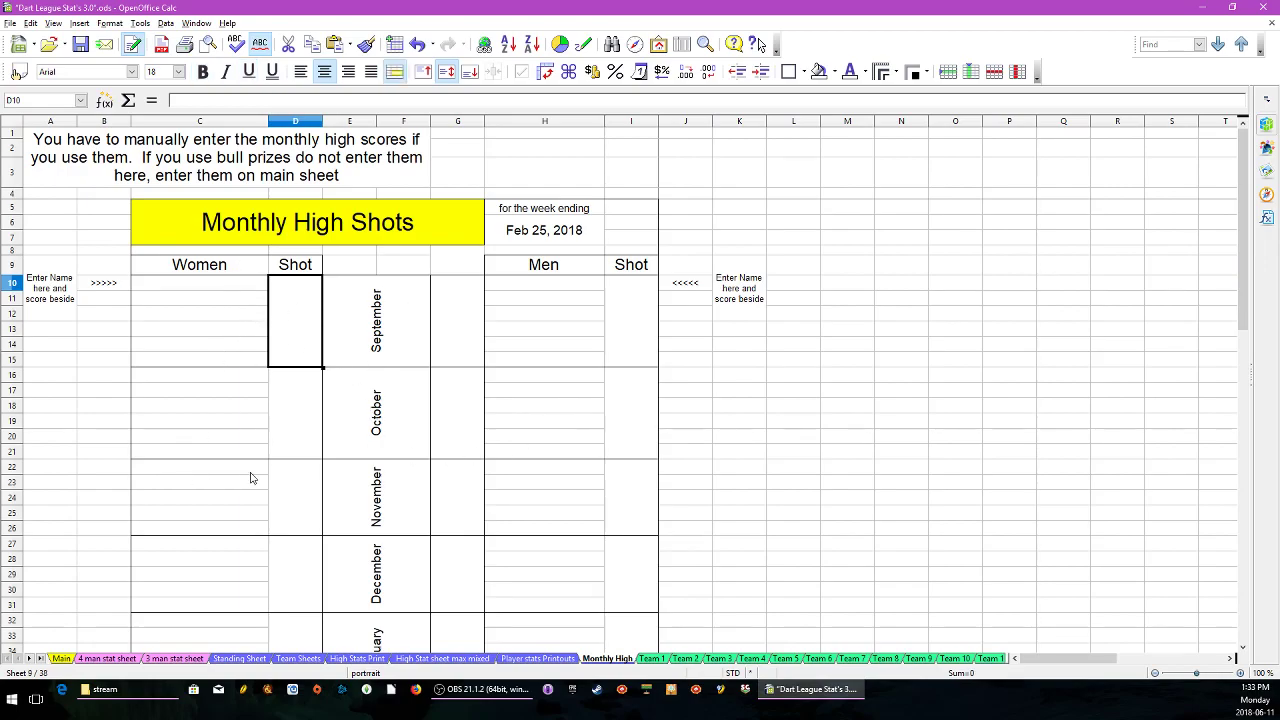
- Return to the Main sheet and set the Week Number to 1
{"action": "left_click", "coordinate": [62, 658]}
{"action": "left_click", "coordinate": [448, 492]}
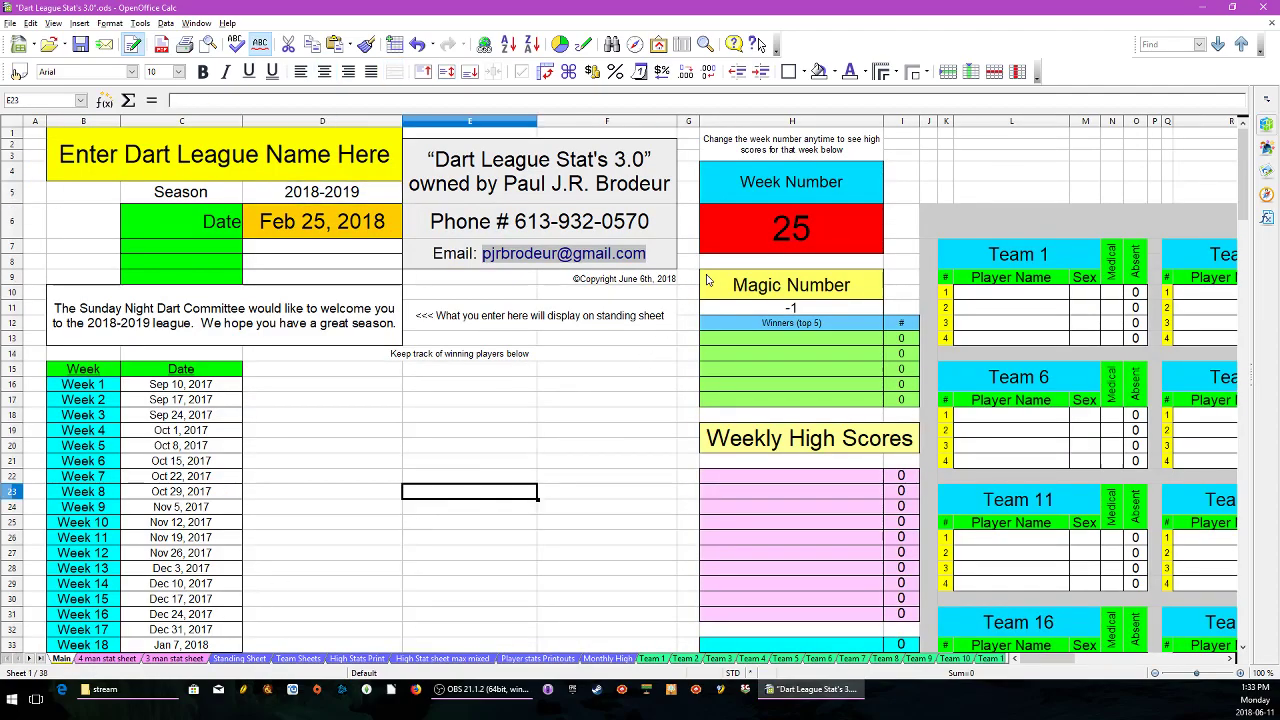
{"action": "left_click", "coordinate": [783, 228]}
{"action": "type", "text": "1"}
{"action": "key", "text": "Return"}
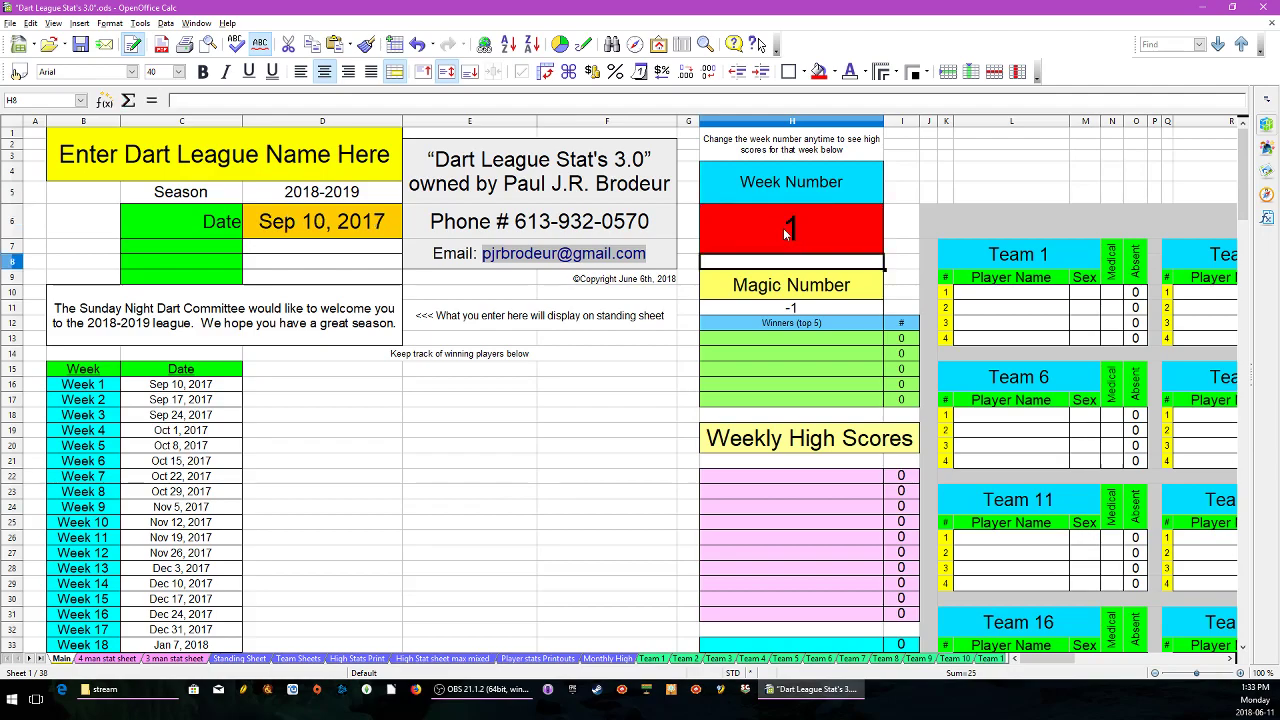